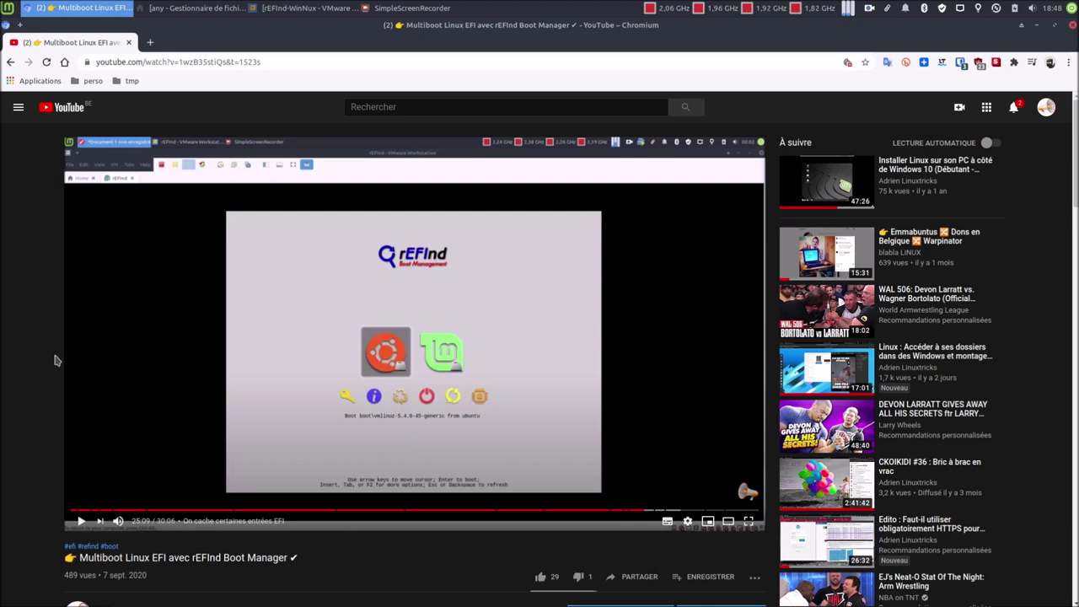
# Switch to VMware Workstation and check the rEFInd-WinNux virtual machine's advanced firmware type and secure boot settings without changing them
pyautogui.click(310, 8)
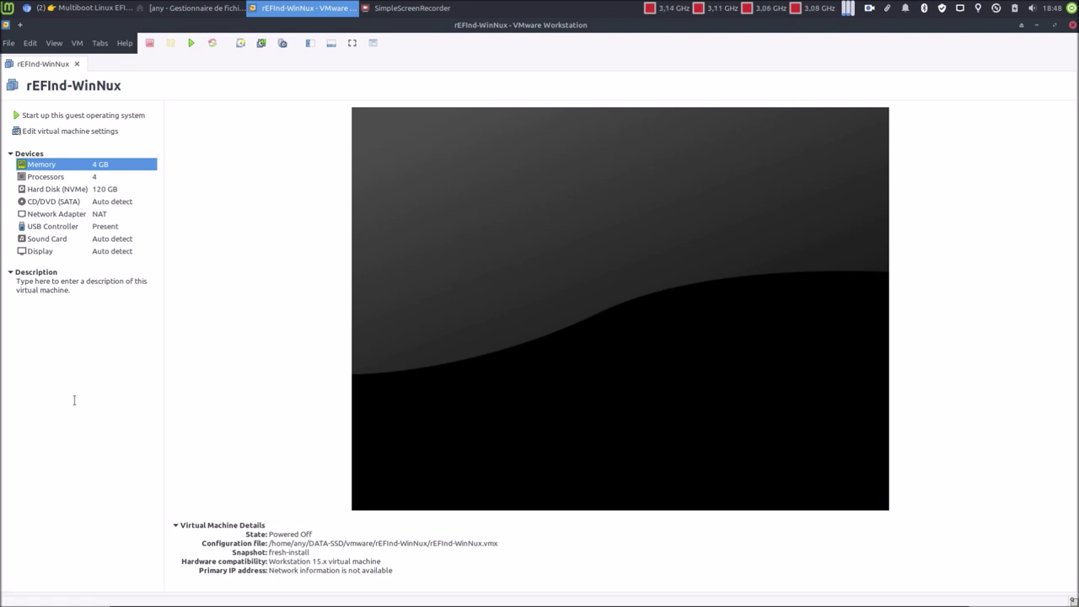
pyautogui.rightClick(53, 68)
pyautogui.click(113, 248)
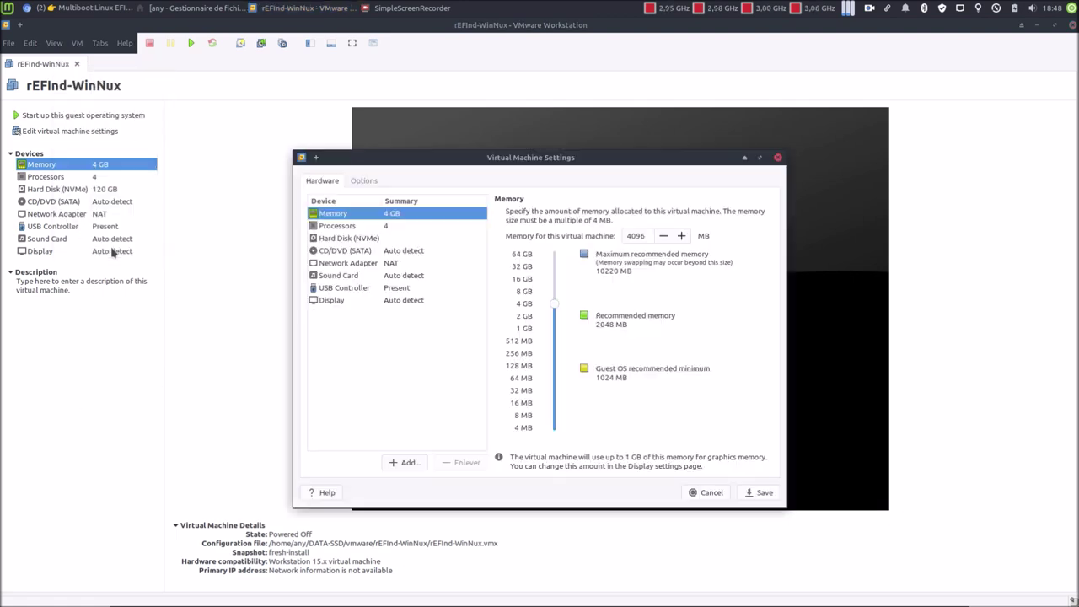
pyautogui.click(372, 180)
pyautogui.click(371, 351)
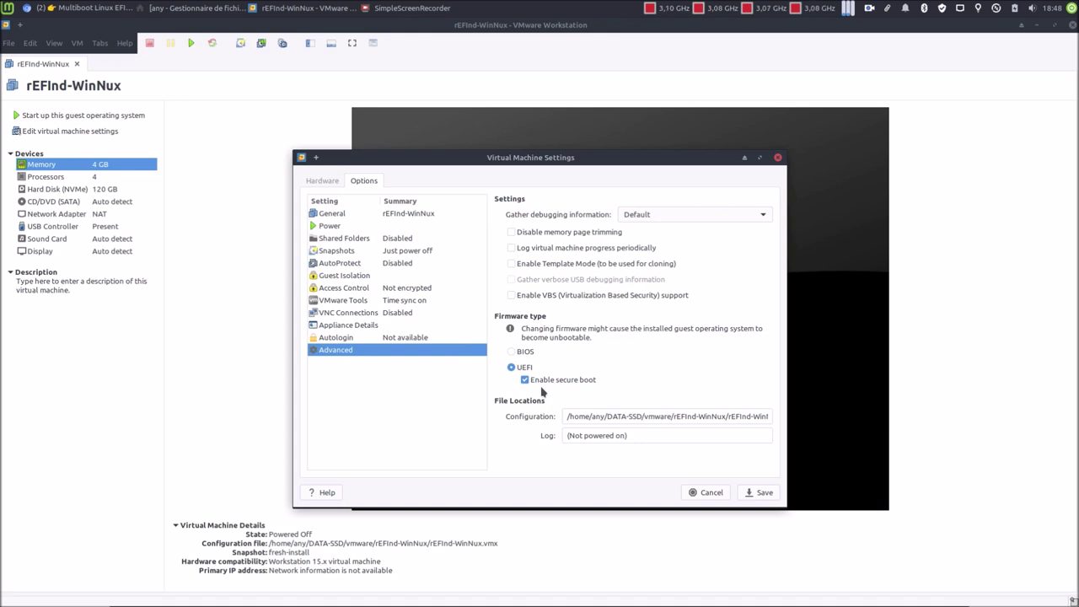
pyautogui.click(698, 489)
# Start up the rEFInd-WinNux virtual machine and give its Windows desktop input focus
pyautogui.click(191, 43)
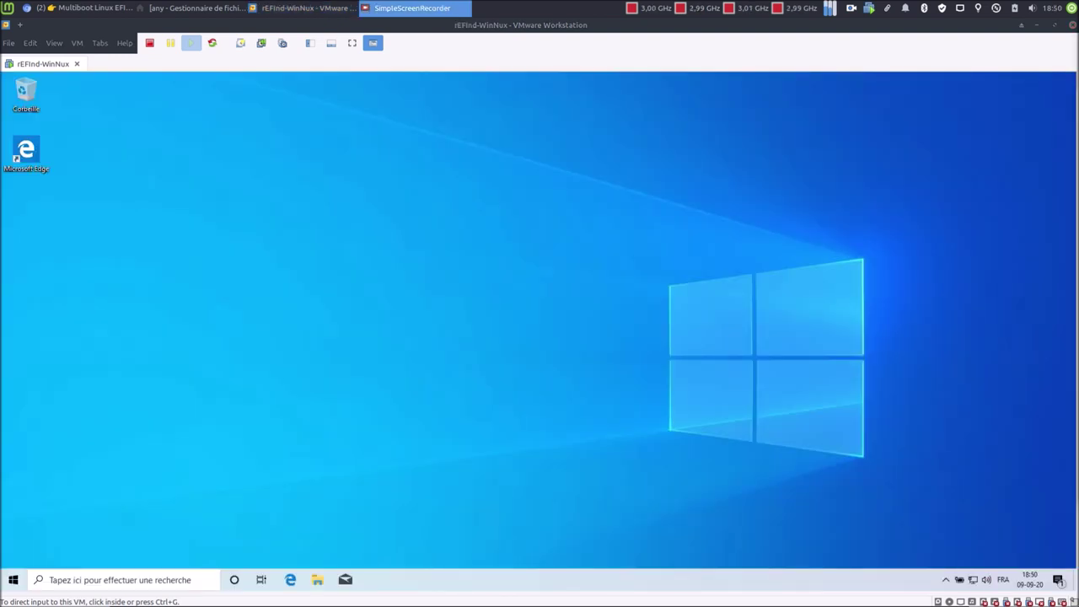
pyautogui.click(354, 267)
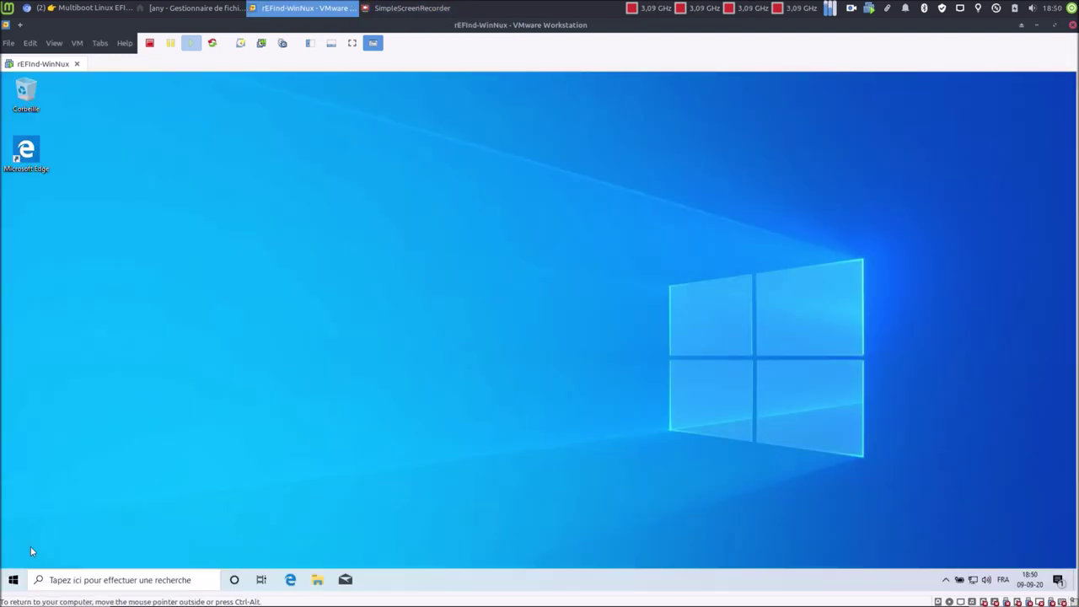
# Review the device and Windows specifications in the guest's system information, and close the settings window
pyautogui.rightClick(12, 579)
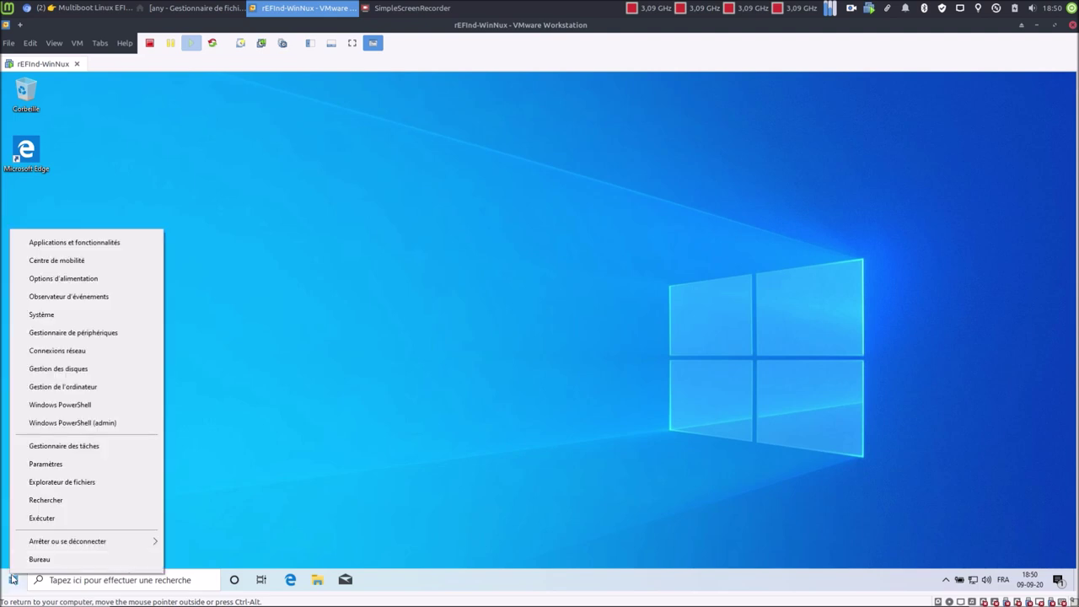
pyautogui.click(61, 319)
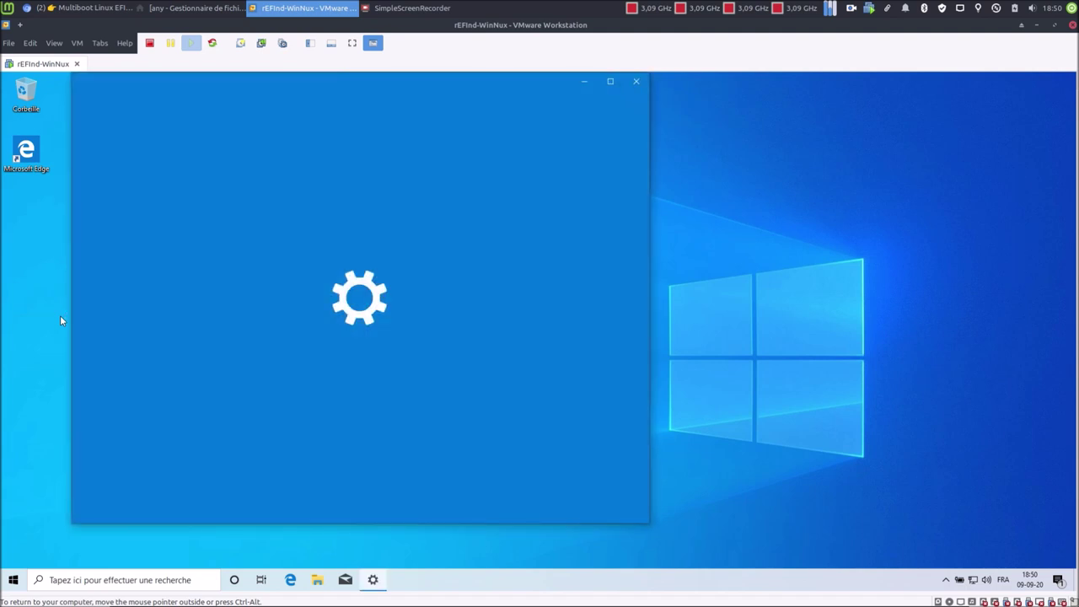
pyautogui.click(611, 82)
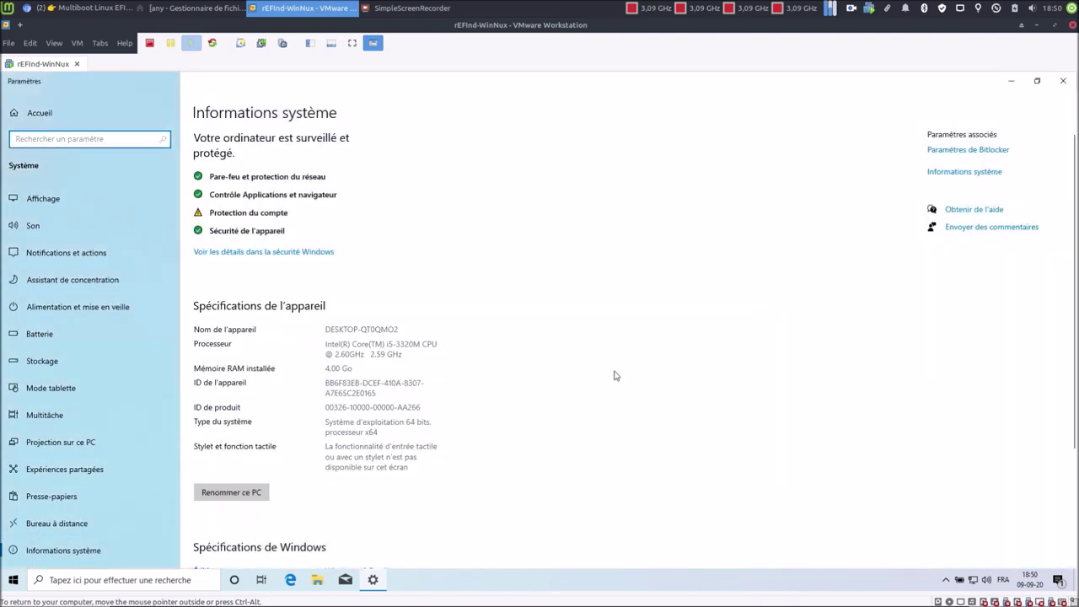
pyautogui.scroll(-3, 617, 374)
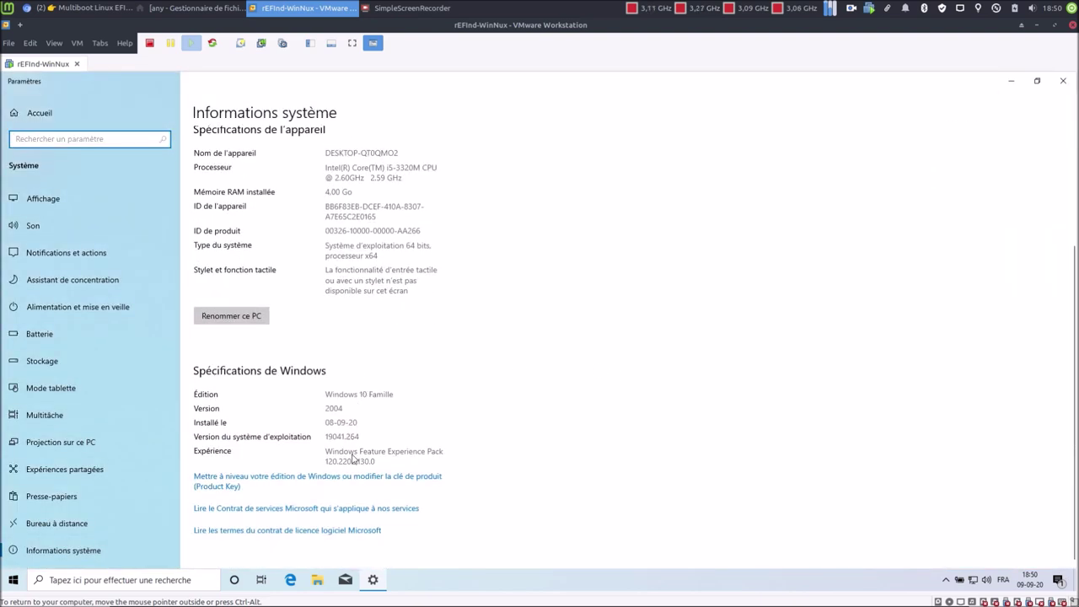
pyautogui.click(1063, 80)
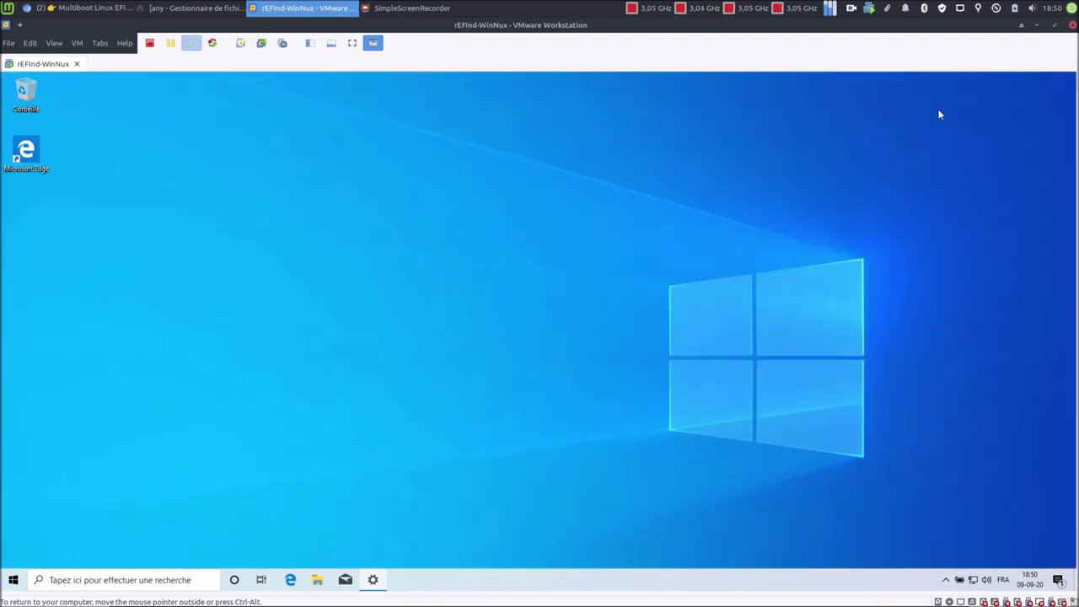
# Open Disk Management full screen, widen the Volume column, and select the EFI system partition followed by the C: partition
pyautogui.rightClick(15, 580)
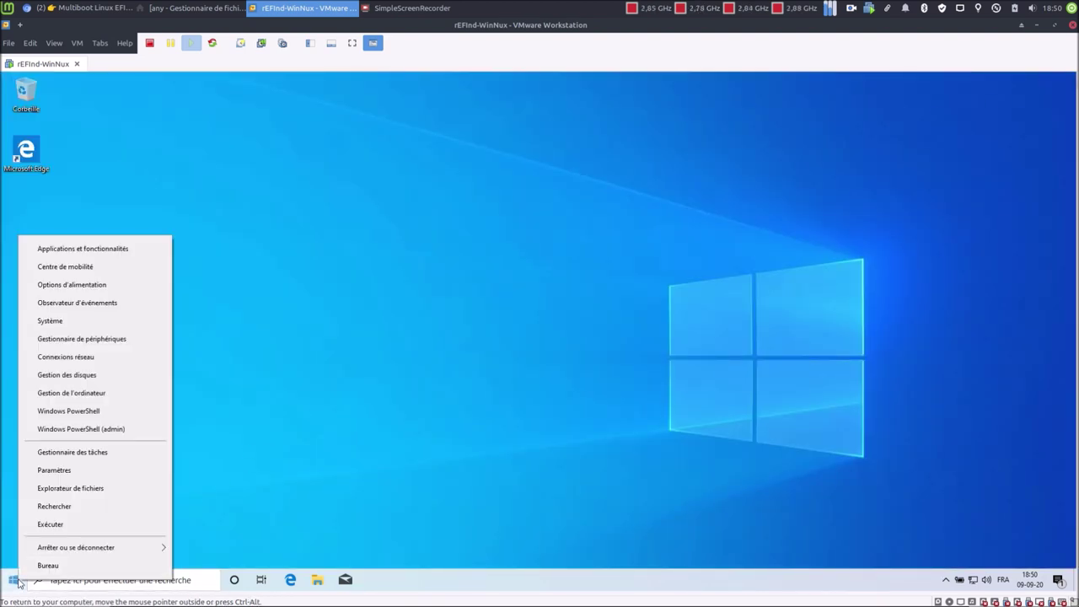
pyautogui.click(76, 376)
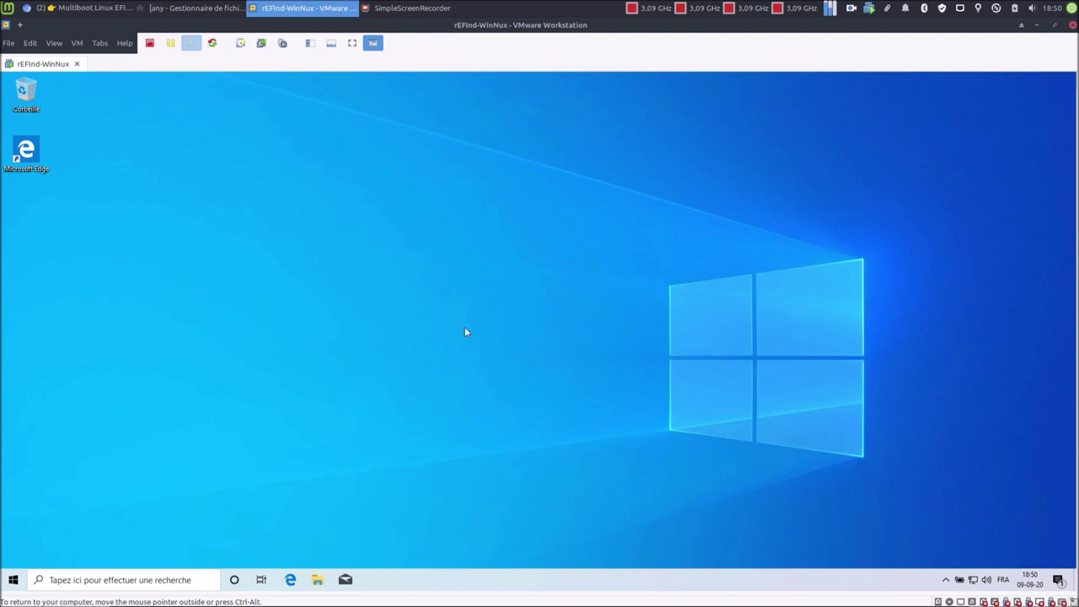
pyautogui.click(462, 136)
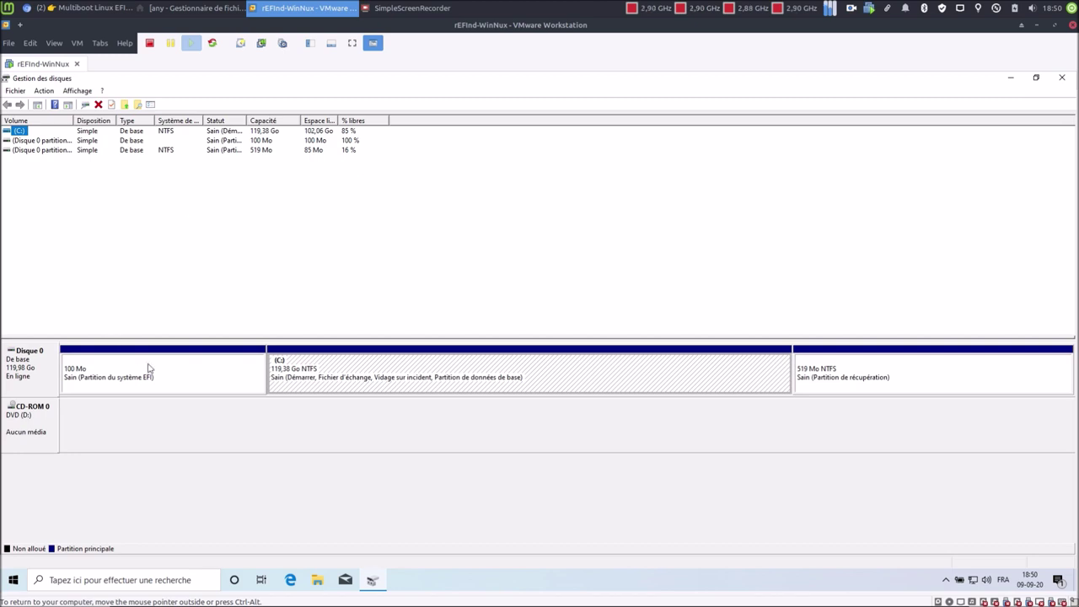
pyautogui.click(234, 380)
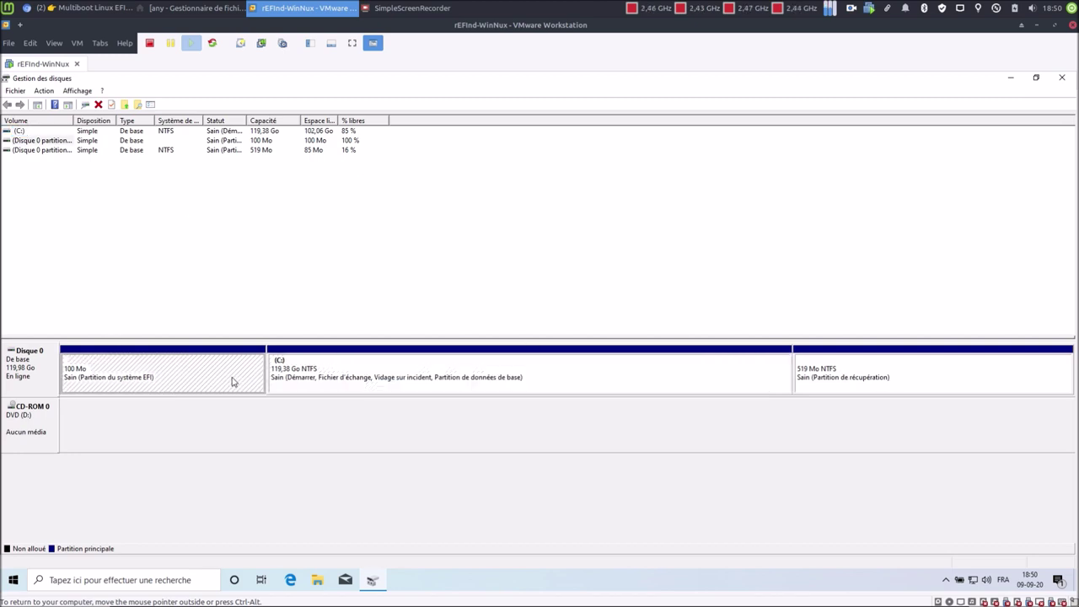
pyautogui.doubleClick(76, 120)
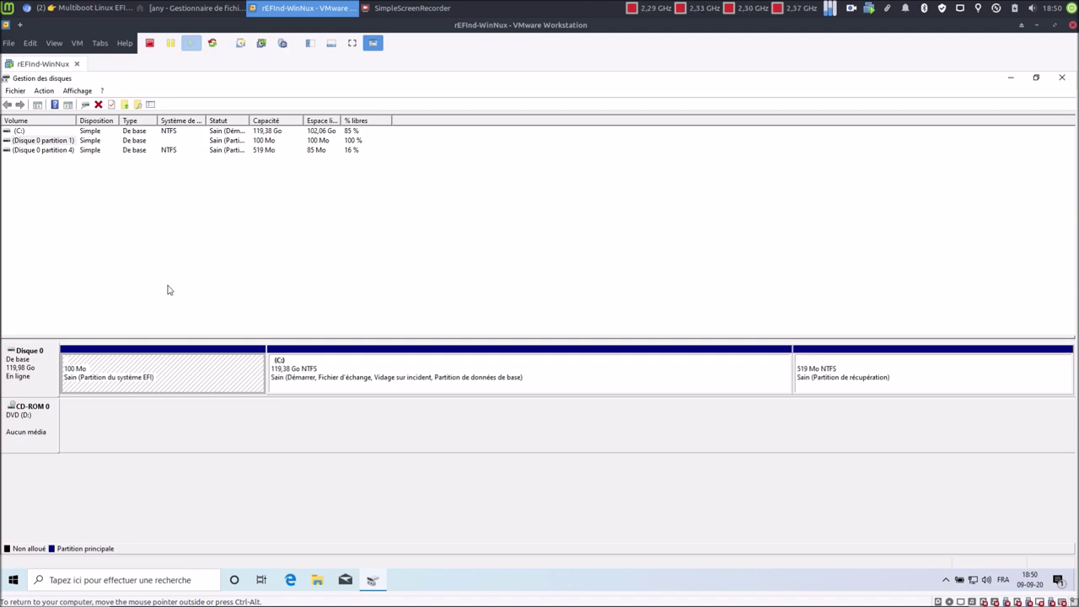
pyautogui.click(423, 365)
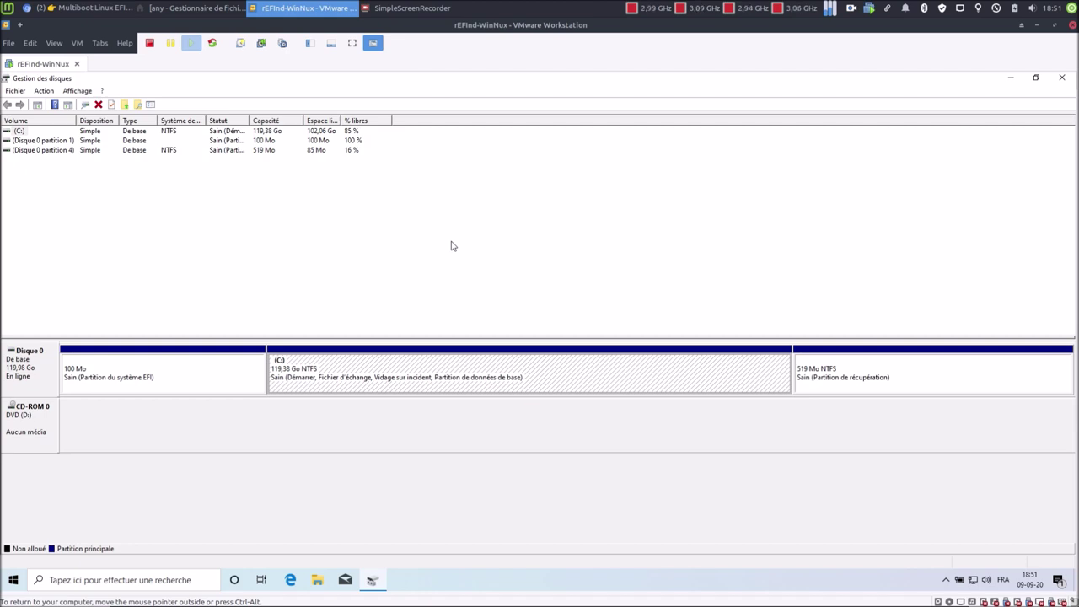
# Rename the local disk C: as Win10 in File Explorer and close the Explorer window
pyautogui.click(317, 580)
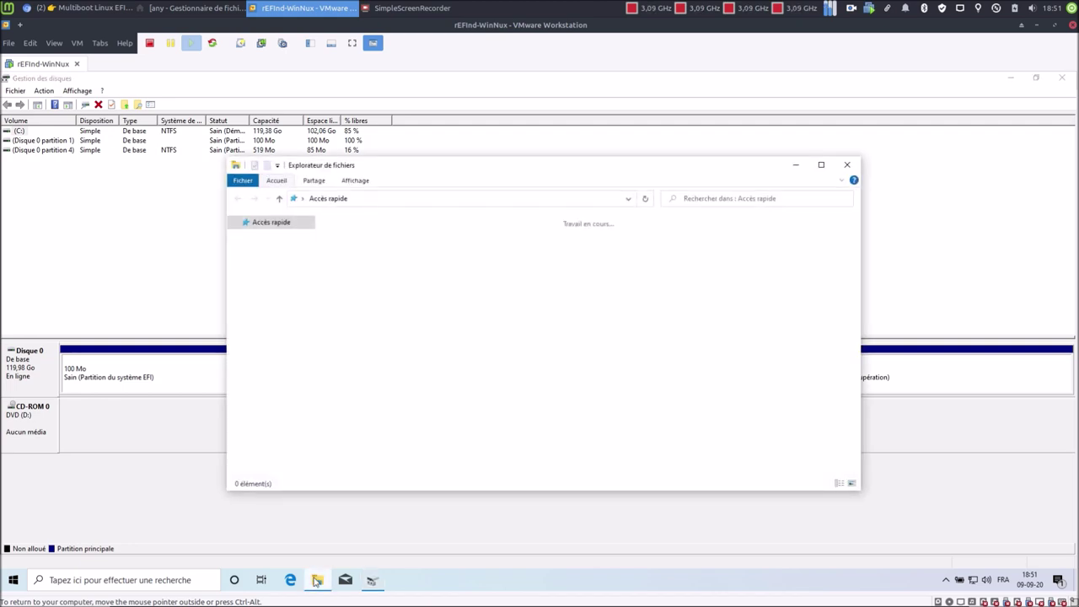
pyautogui.click(263, 345)
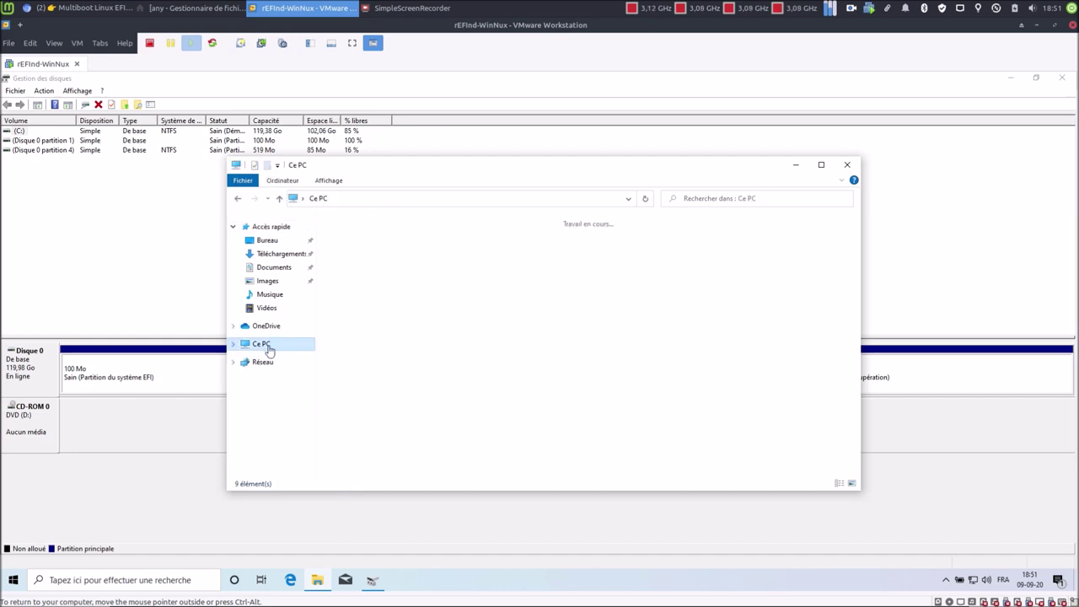
pyautogui.moveTo(423, 369)
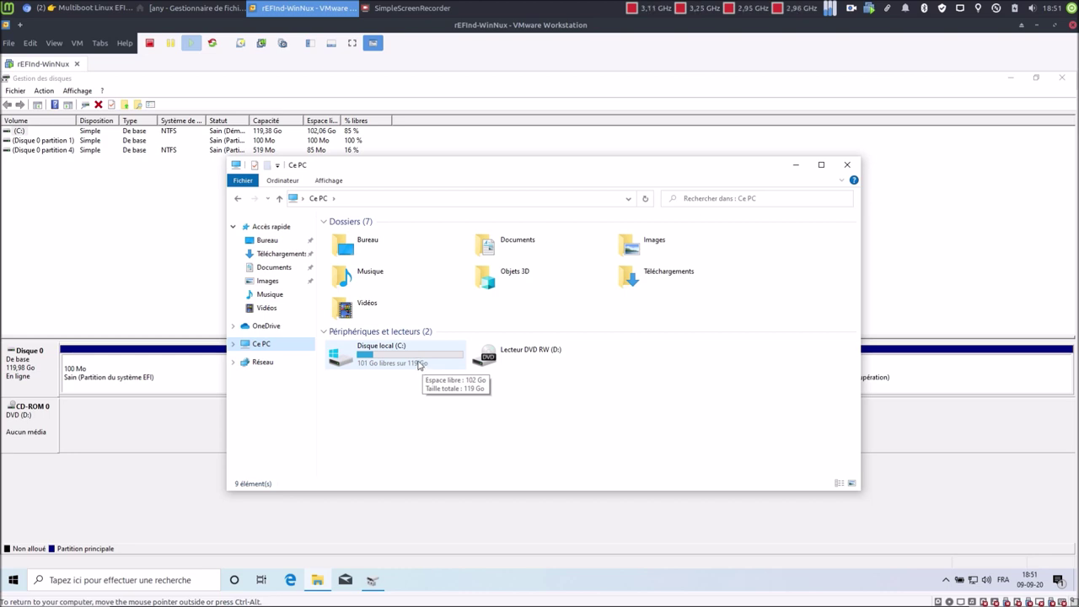
pyautogui.rightClick(419, 364)
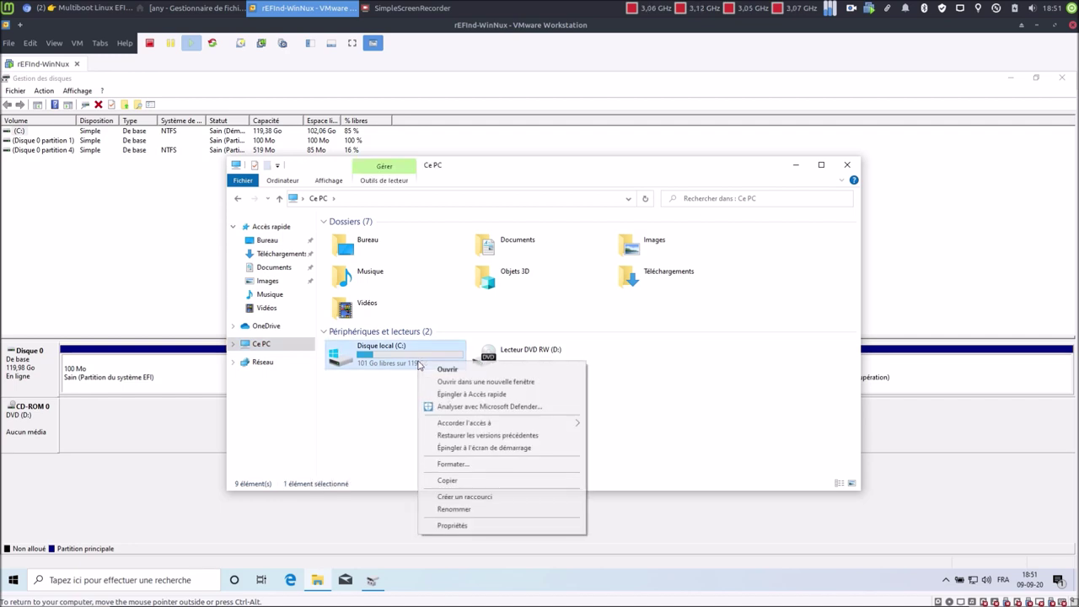
pyautogui.click(448, 509)
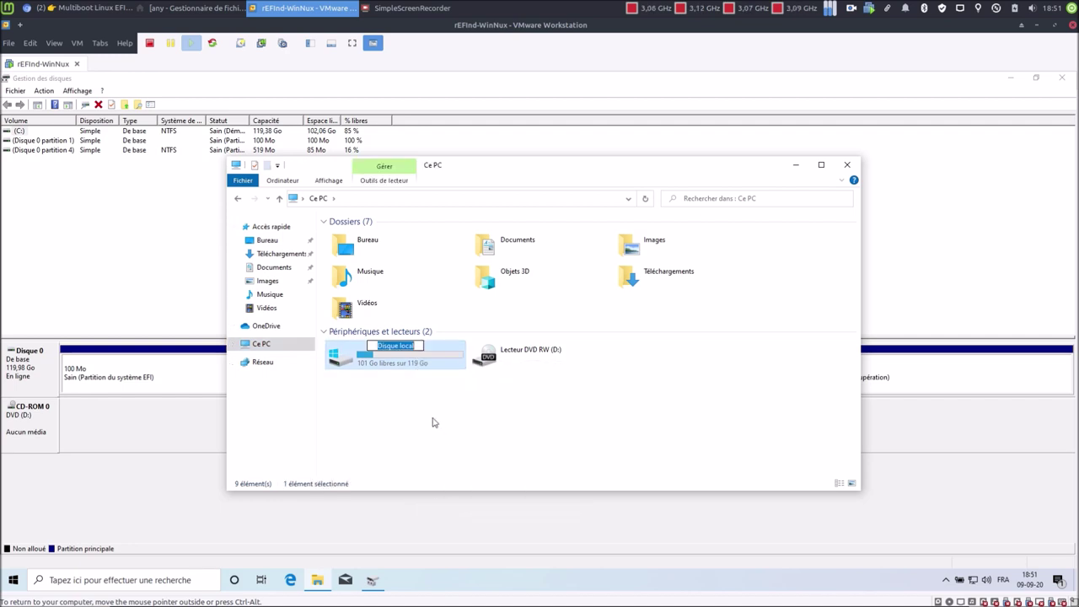
pyautogui.write('Win')
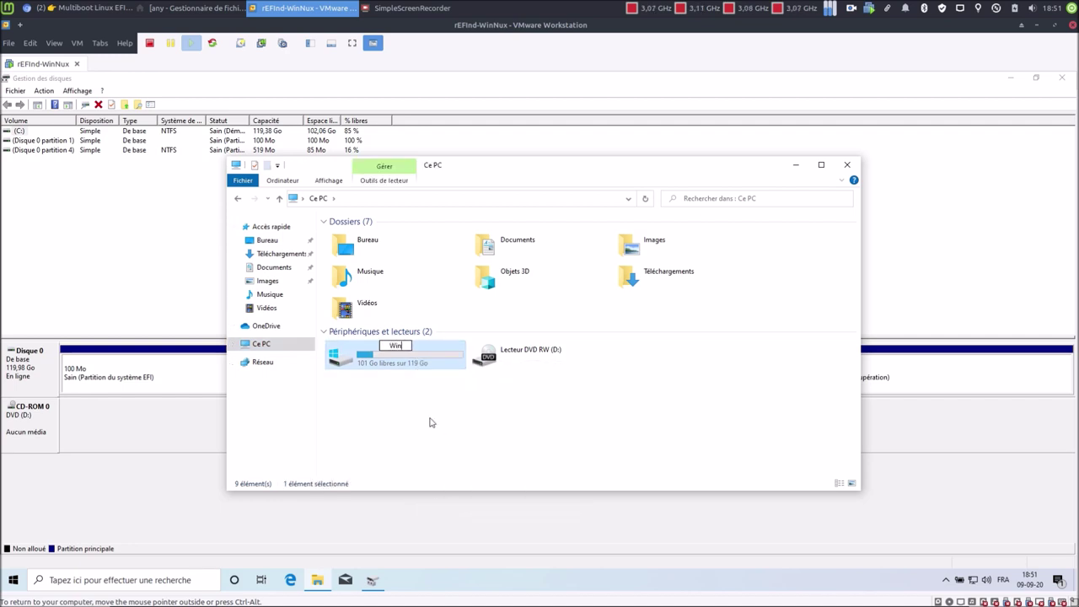
pyautogui.write('10')
pyautogui.press('Return')
pyautogui.press('Return')
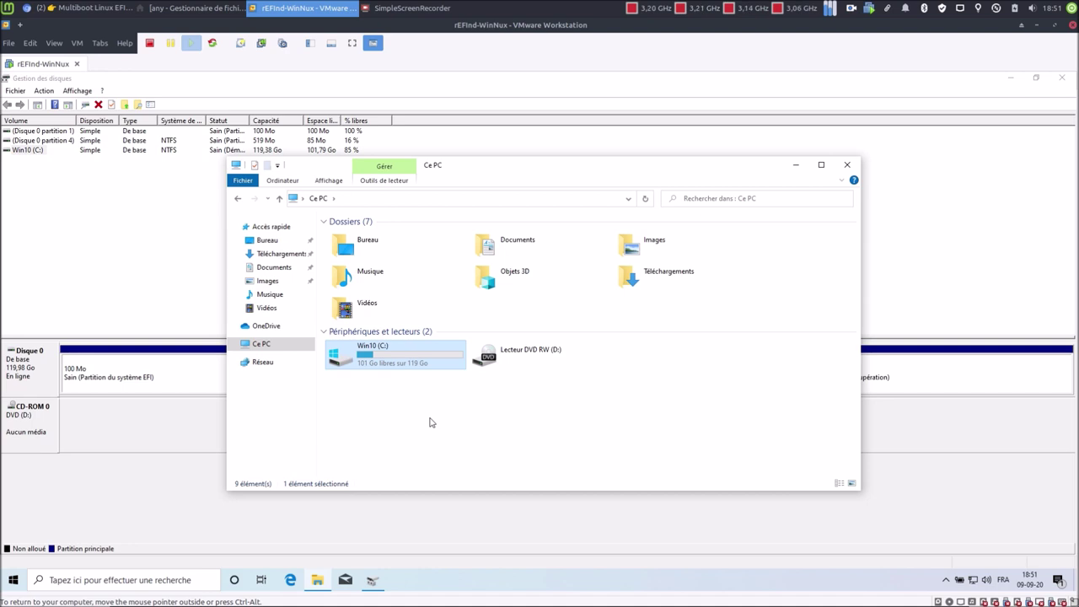
pyautogui.click(847, 166)
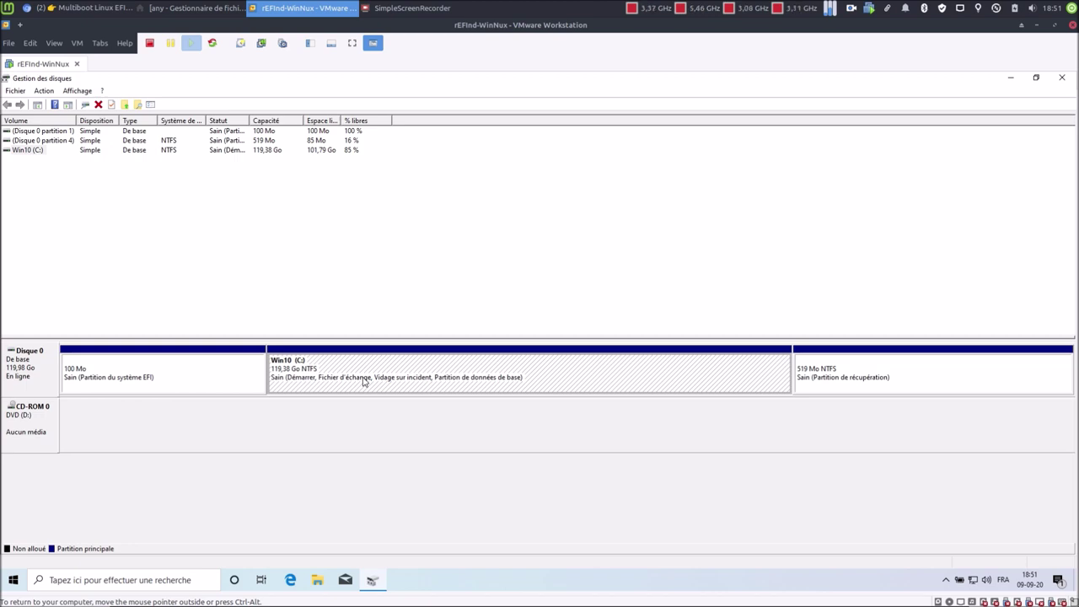
# Check the free and total space of the Win10 (C:) drive in File Explorer and close the window
pyautogui.click(319, 583)
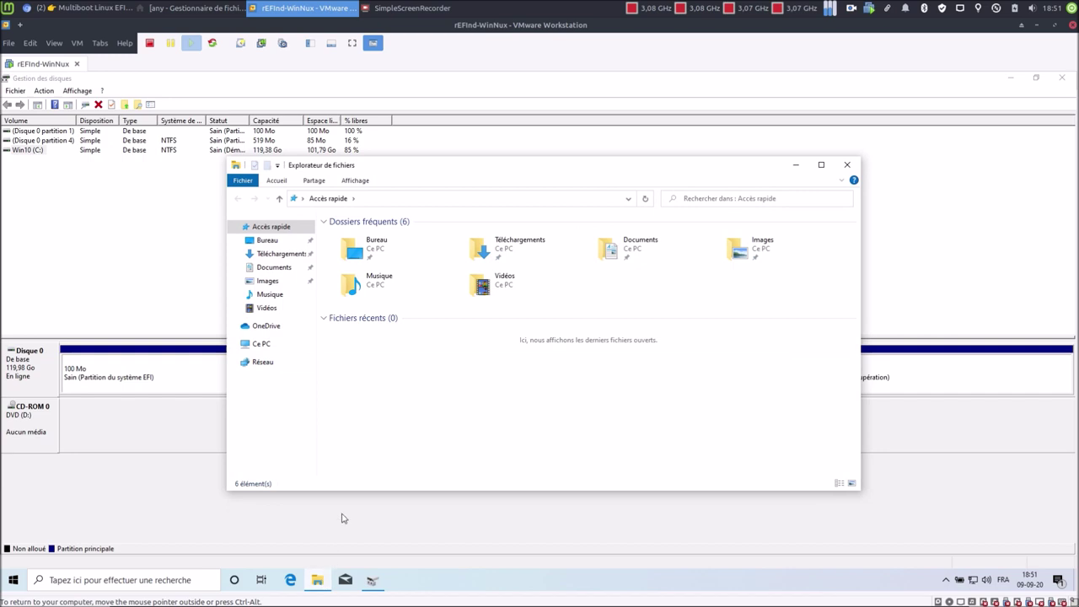
pyautogui.click(279, 348)
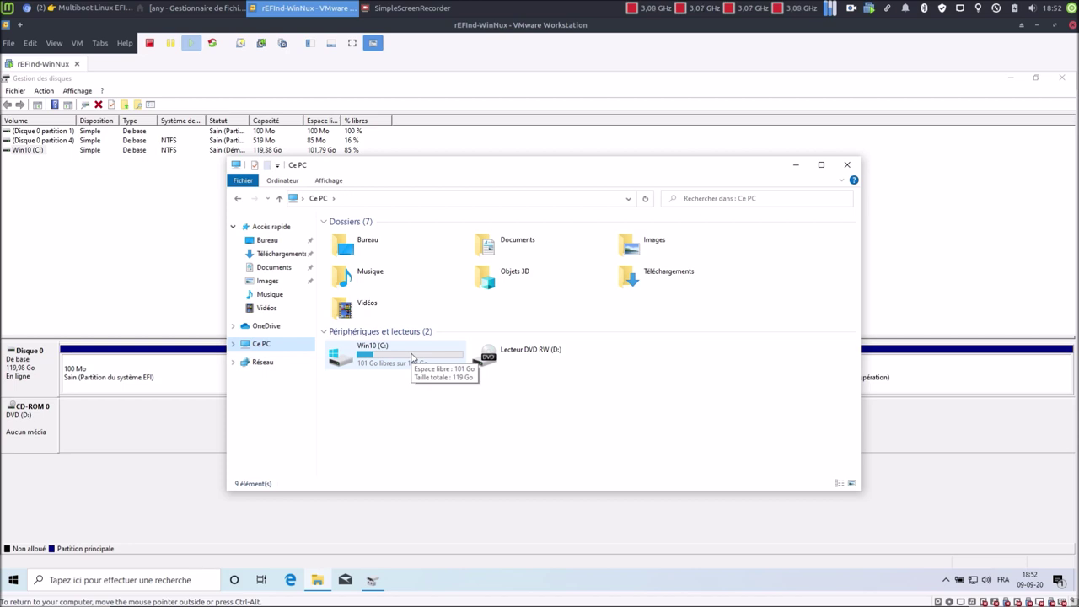
pyautogui.click(847, 164)
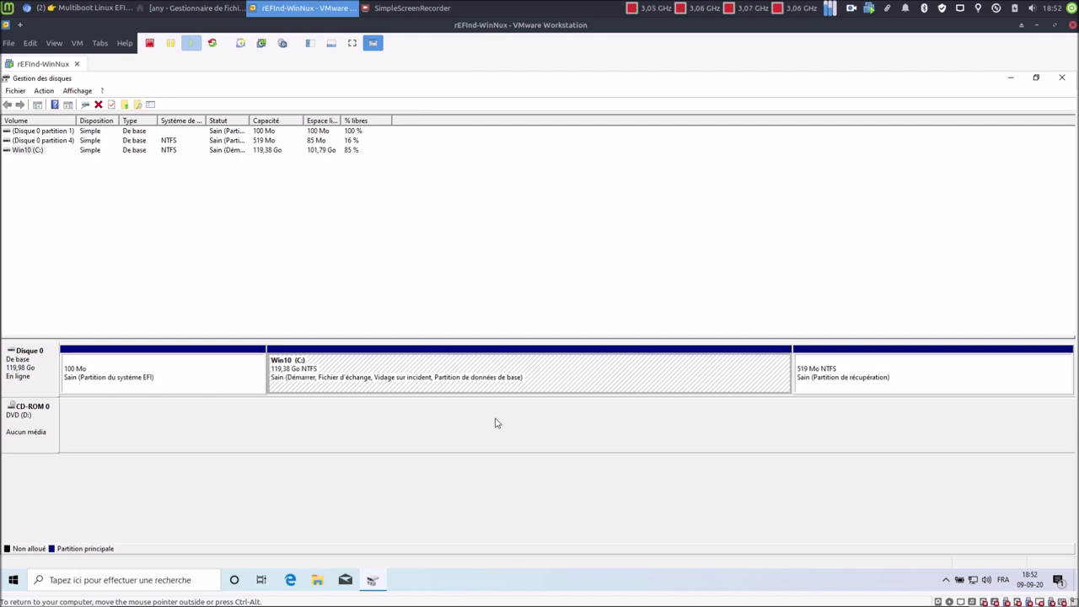
# Shrink the Win10 (C:) volume by 61120 MB in Disk Management
pyautogui.rightClick(531, 386)
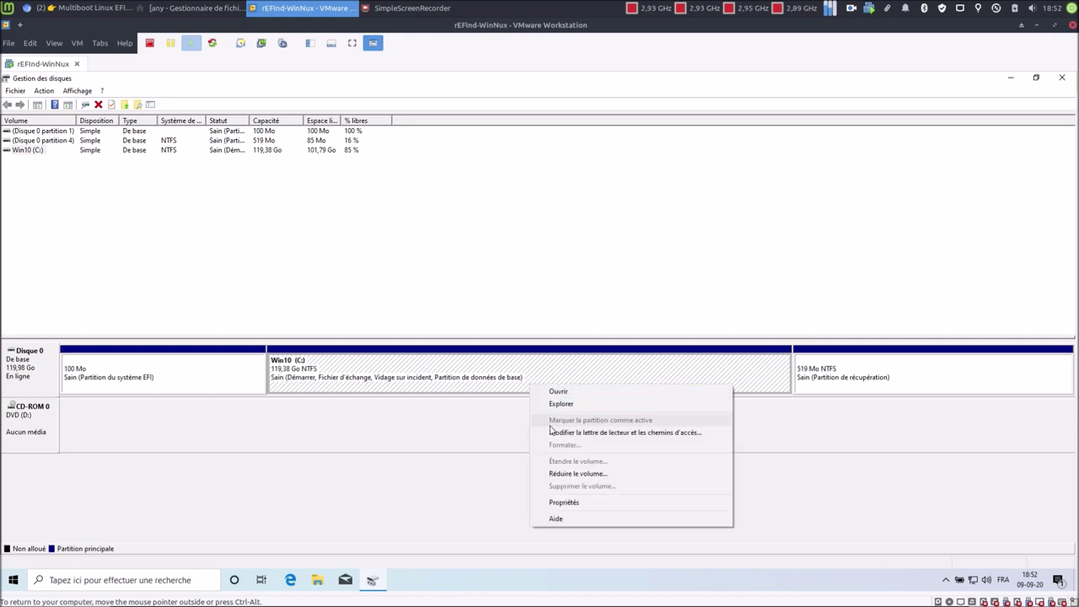
pyautogui.click(577, 473)
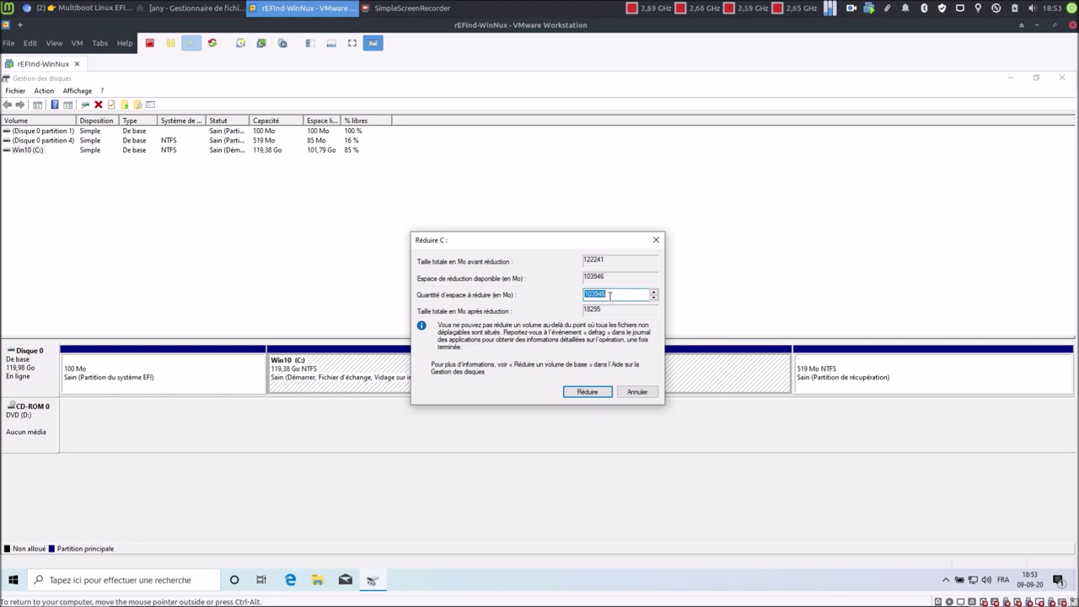
pyautogui.write('6000')
pyautogui.write('0')
pyautogui.press('BackSpace')
pyautogui.press('BackSpace')
pyautogui.press('BackSpace')
pyautogui.press('BackSpace')
pyautogui.write('1000')
pyautogui.press('BackSpace')
pyautogui.press('BackSpace')
pyautogui.press('BackSpace')
pyautogui.write('120')
pyautogui.click(588, 392)
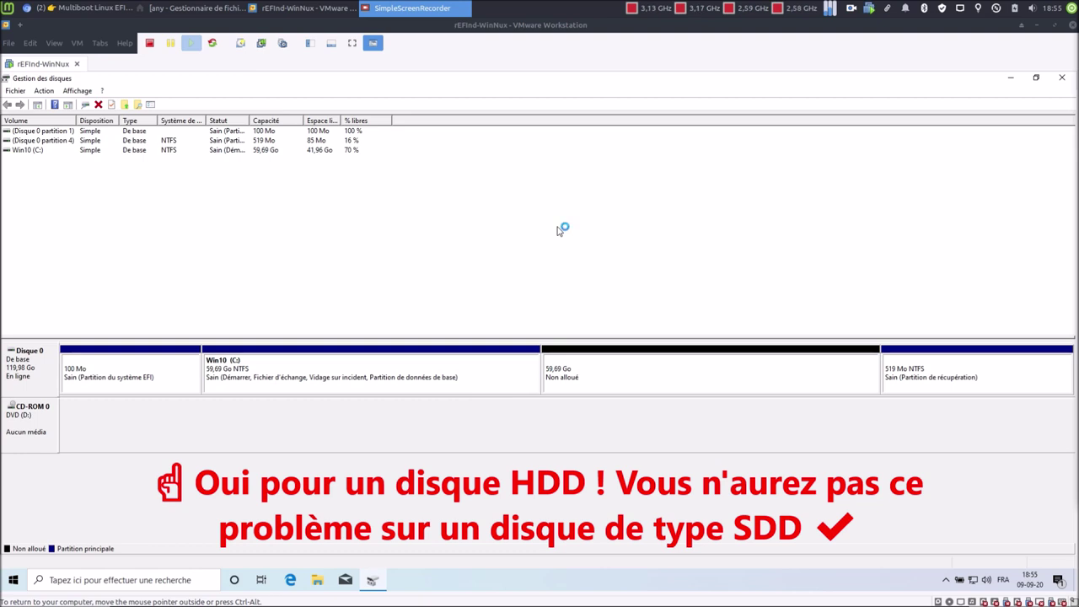
# Open the drive optimization window from the Win10 (C:) drive's properties
pyautogui.click(346, 580)
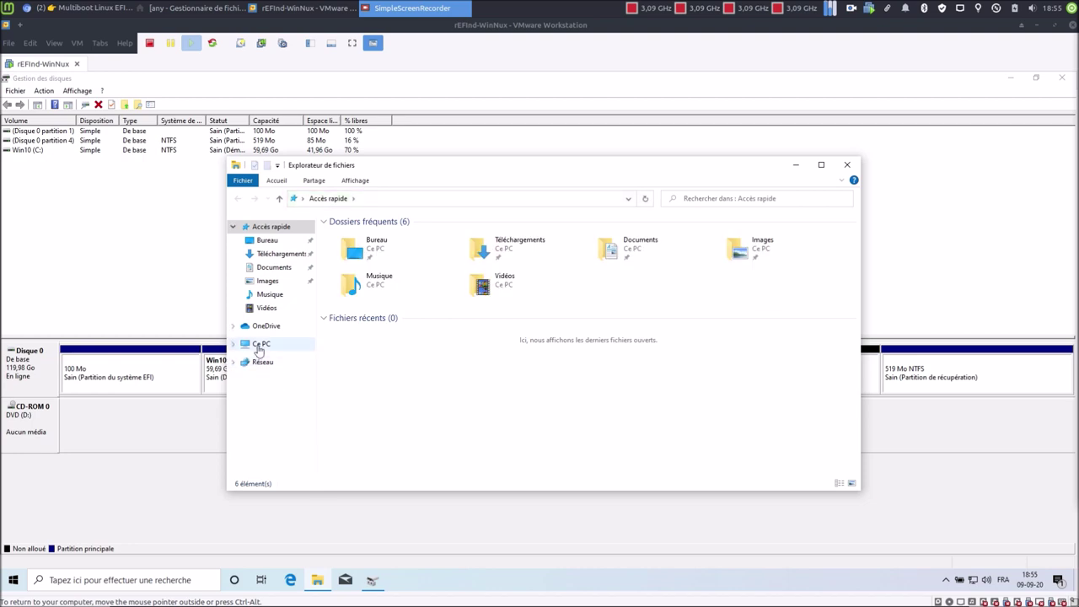
pyautogui.click(256, 346)
pyautogui.rightClick(376, 358)
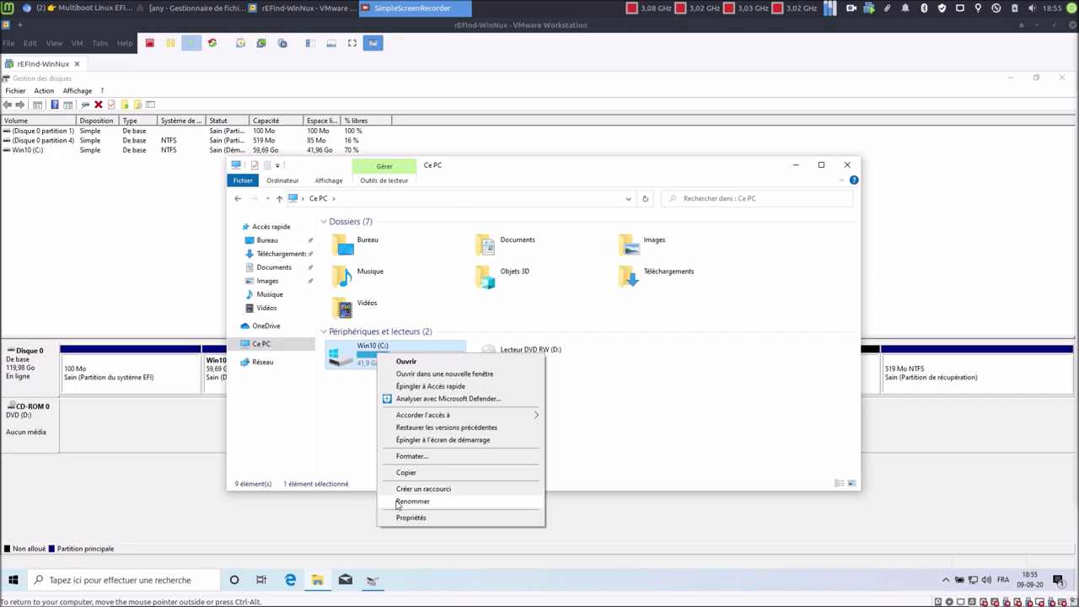
pyautogui.click(413, 518)
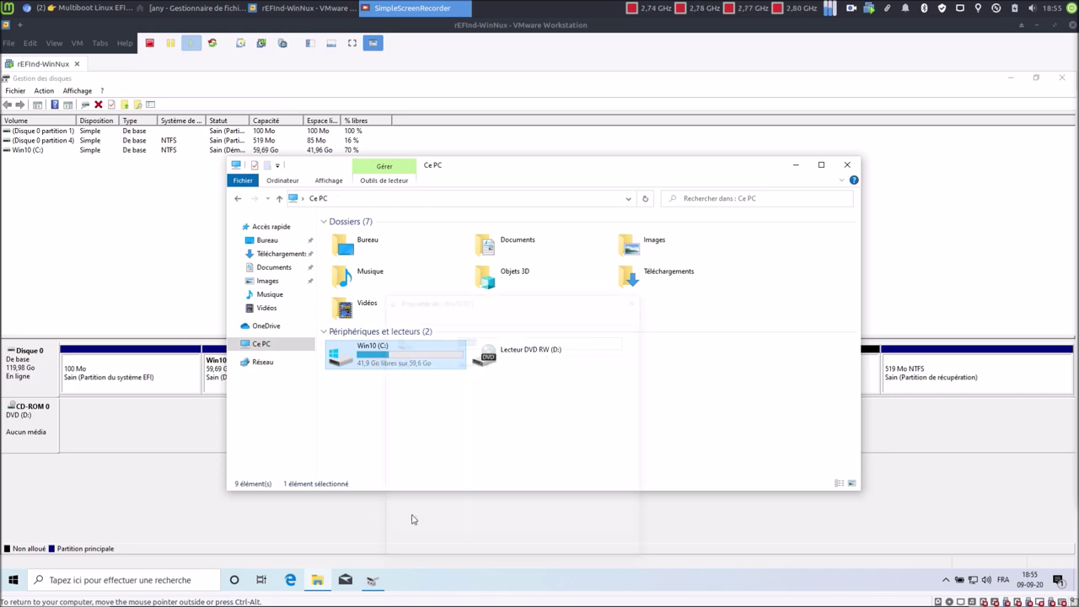
pyautogui.click(424, 319)
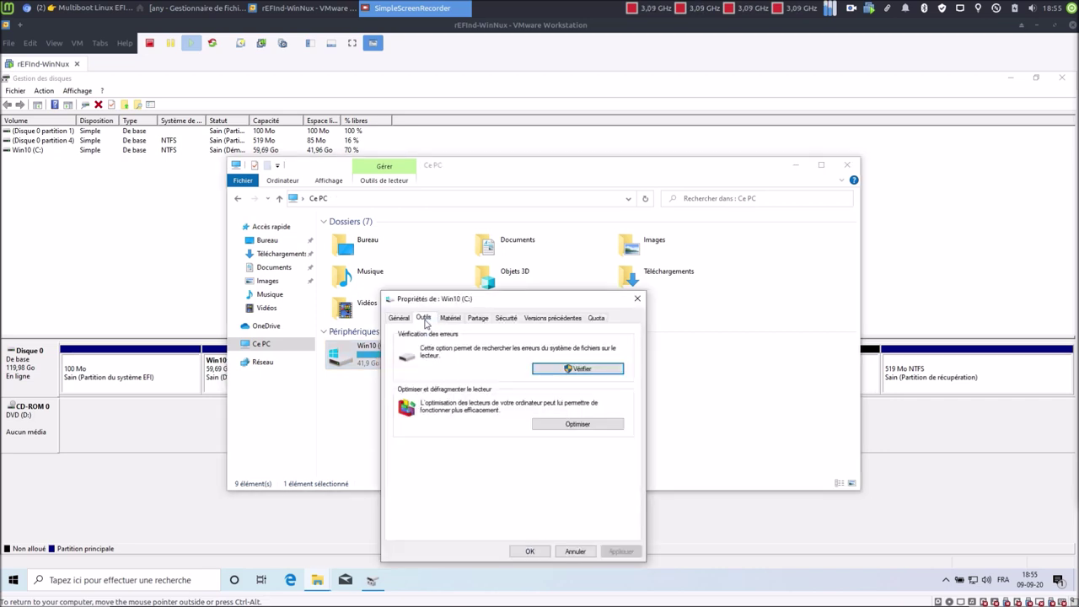
pyautogui.click(544, 425)
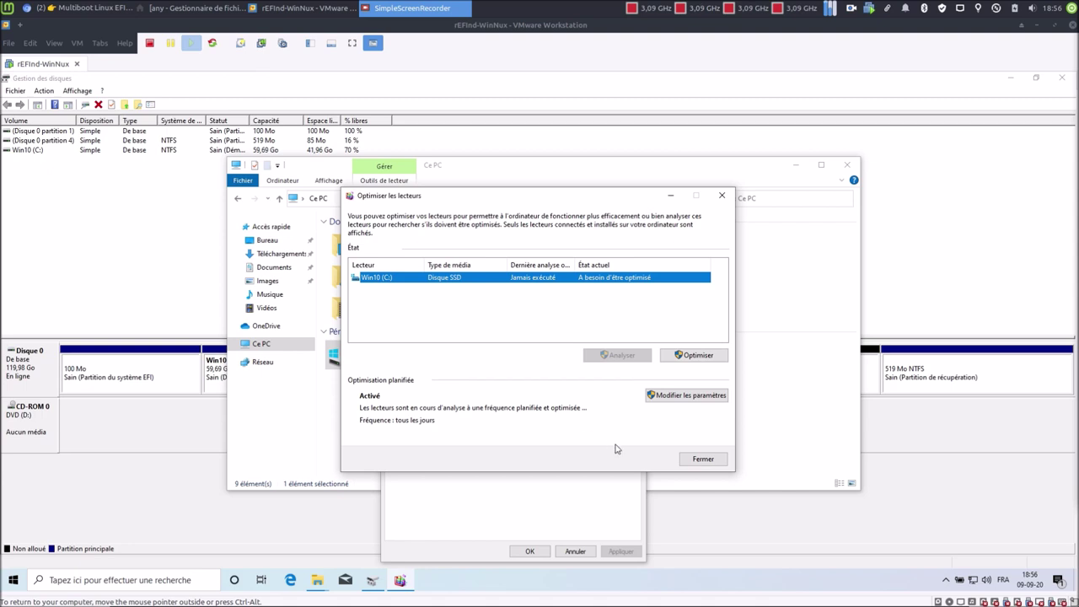
# Close the drive optimization and properties windows and open the System Protection settings through the Control Panel's System page
pyautogui.click(702, 459)
pyautogui.click(575, 551)
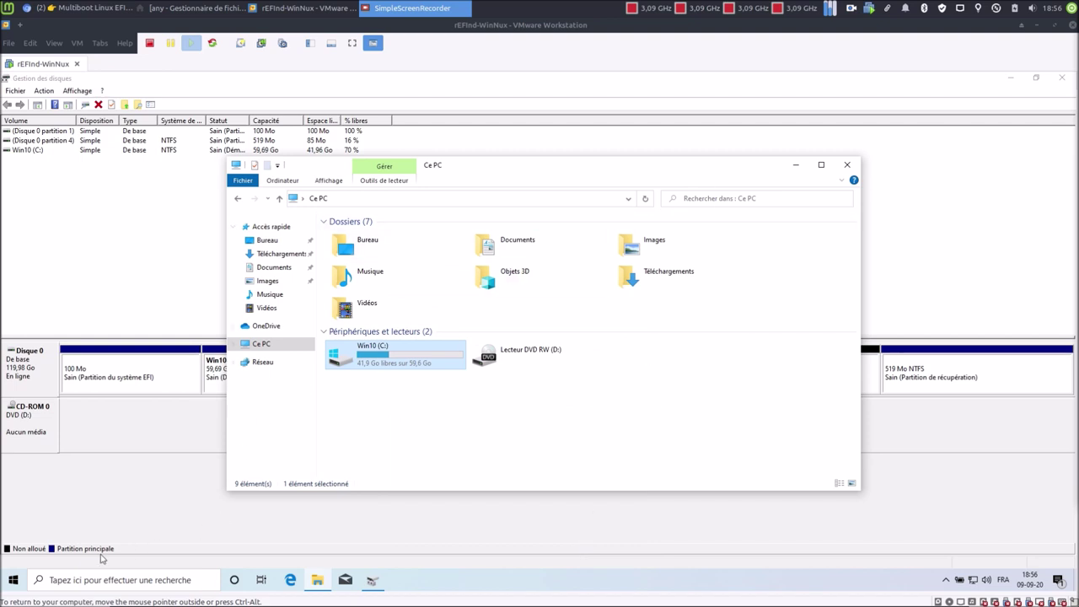
pyautogui.click(116, 580)
pyautogui.write('panne')
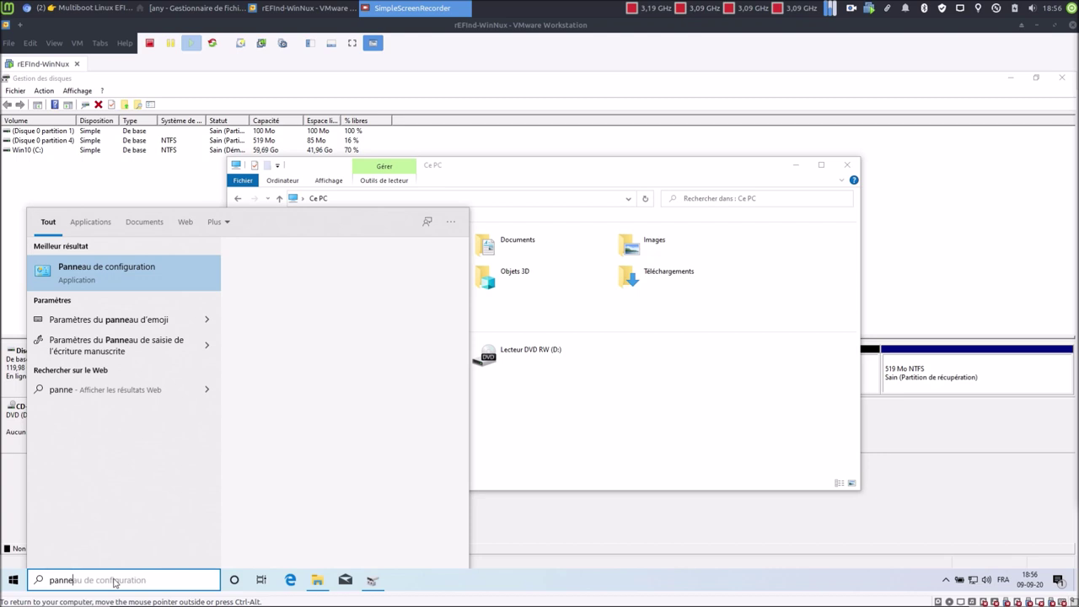
pyautogui.press('Escape')
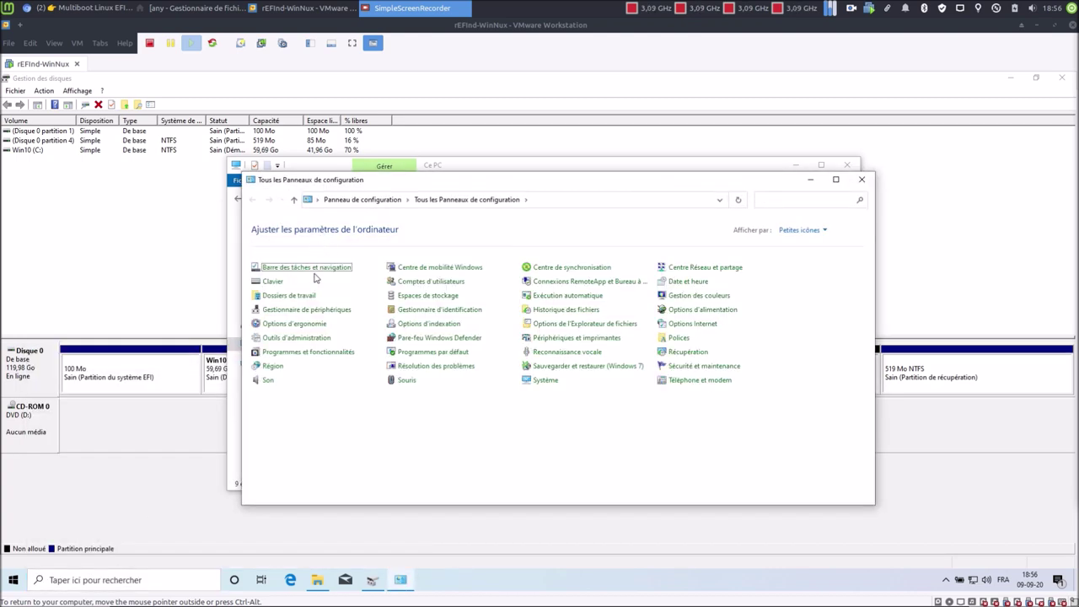
pyautogui.click(689, 382)
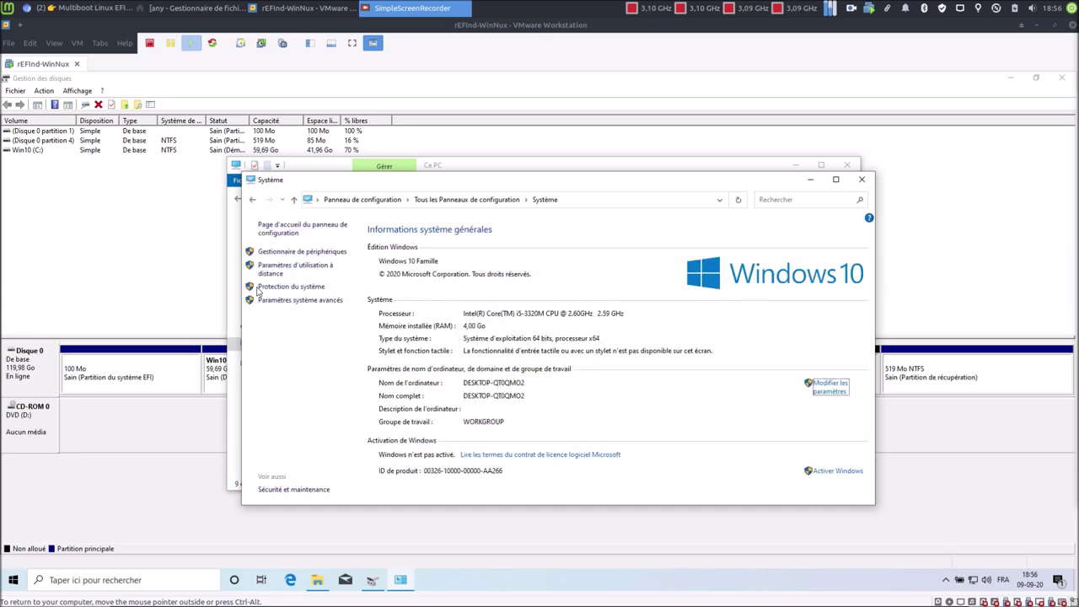
pyautogui.click(278, 288)
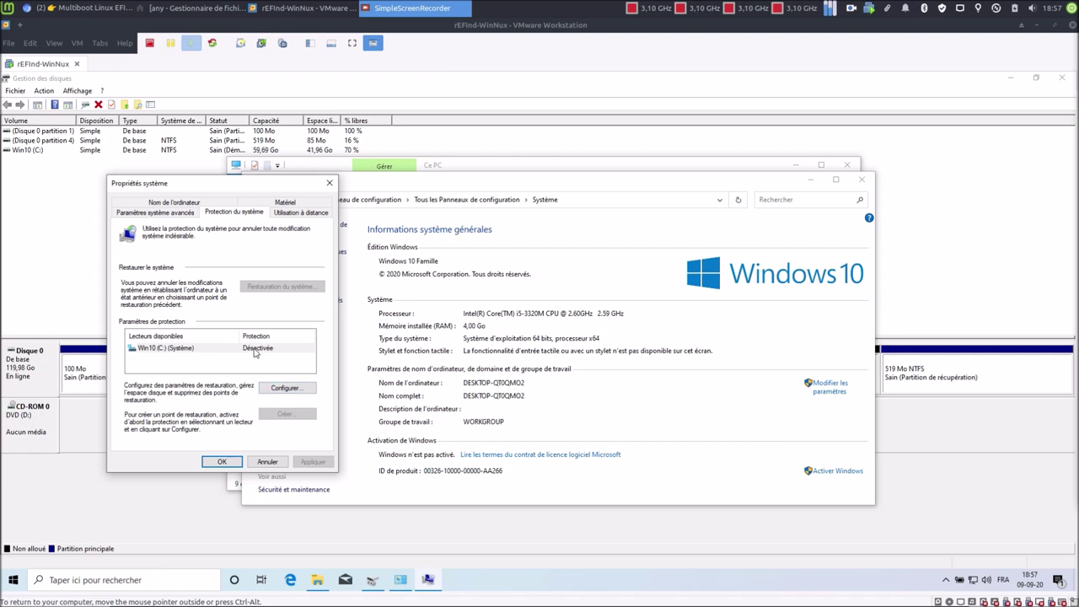
# Enable system protection for Win10 (C:) with a maximum disk usage of 4% (2,39 Go)
pyautogui.click(255, 351)
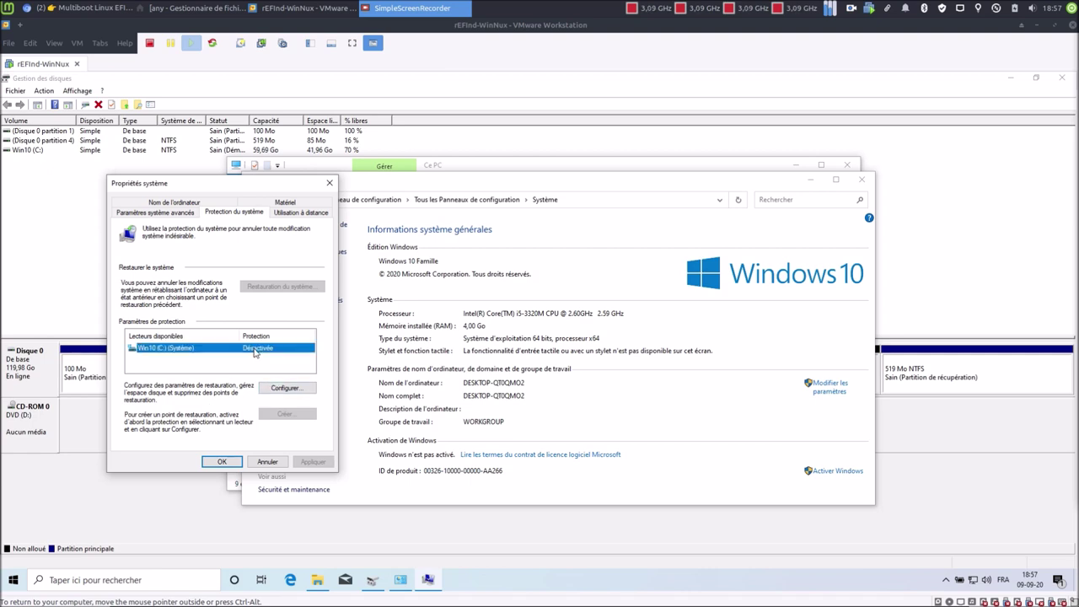
pyautogui.click(275, 390)
pyautogui.click(162, 263)
pyautogui.moveTo(208, 384); pyautogui.dragTo(214, 387)
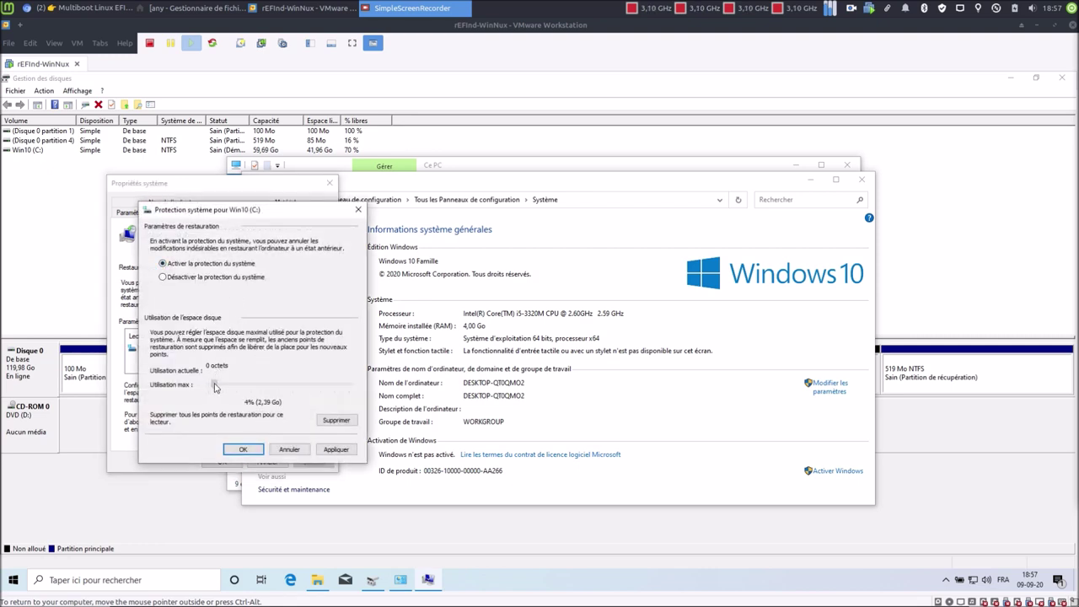
pyautogui.click(340, 450)
pyautogui.click(244, 450)
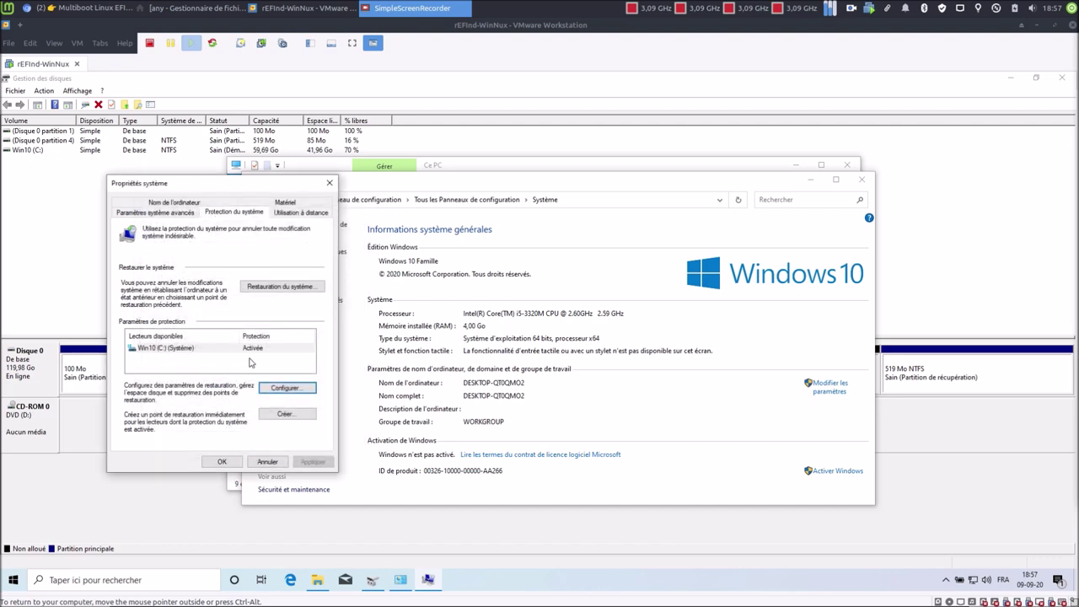
# Disable system protection for the Win10 (C:) drive
pyautogui.click(271, 393)
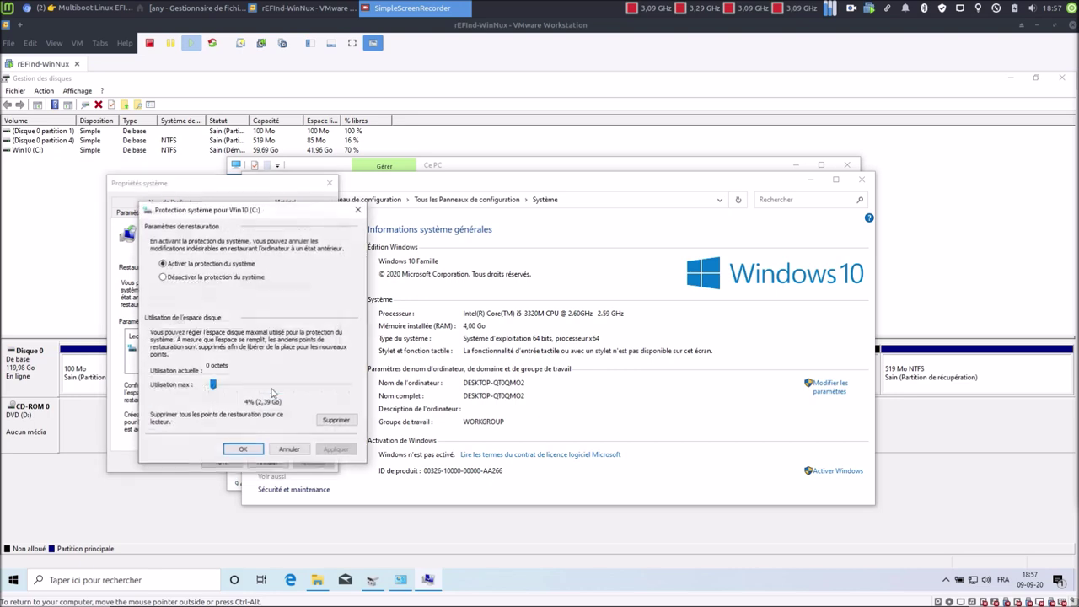
pyautogui.click(168, 278)
pyautogui.click(336, 449)
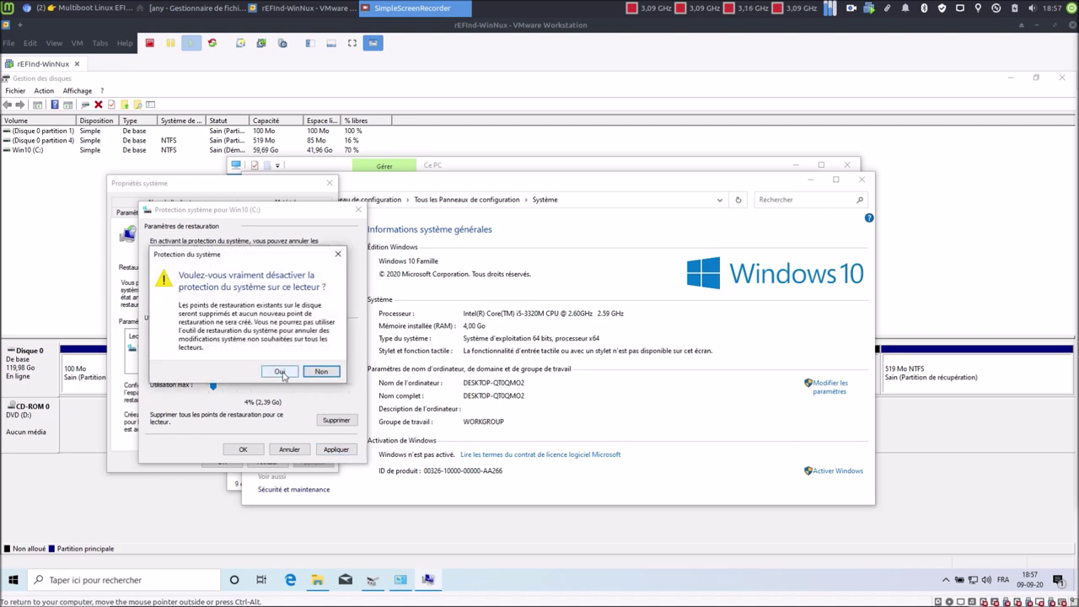
pyautogui.click(280, 372)
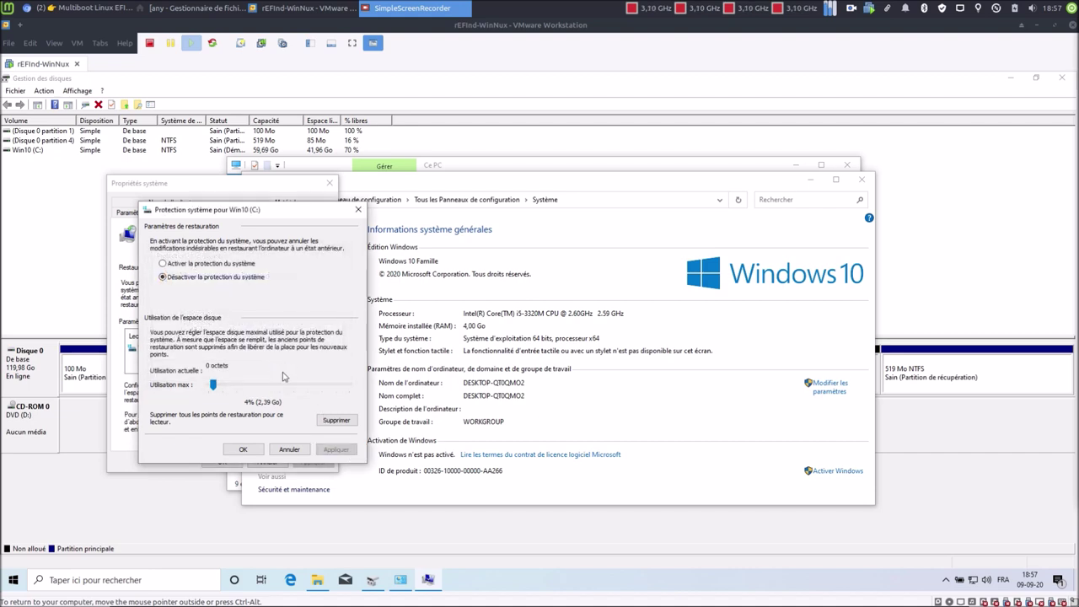
# Delete all restore points on the Win10 (C:) drive and close the system properties, Control Panel and Explorer windows
pyautogui.click(336, 420)
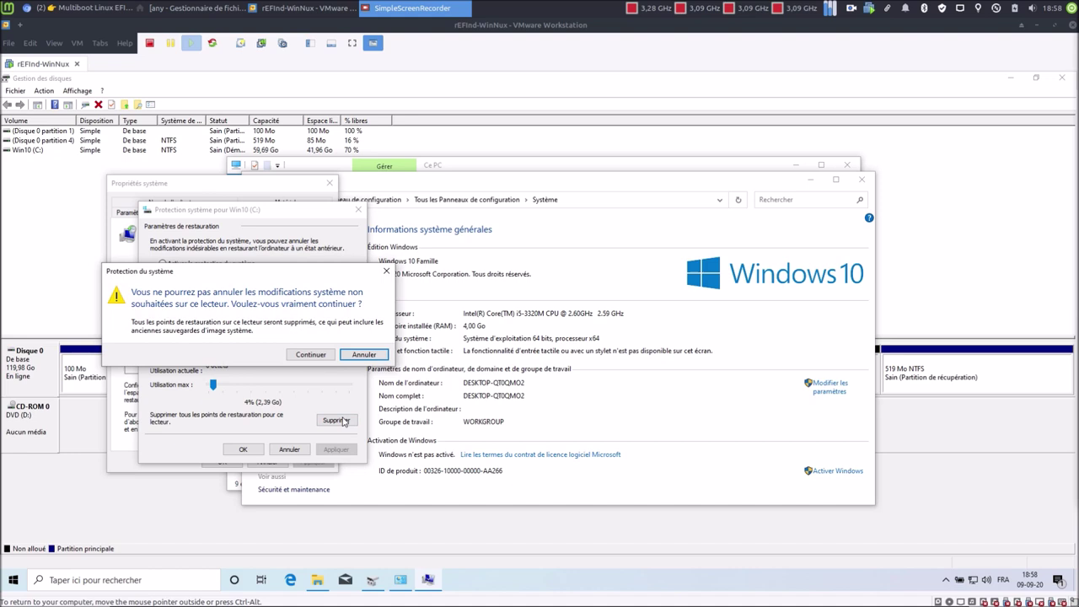
pyautogui.click(314, 355)
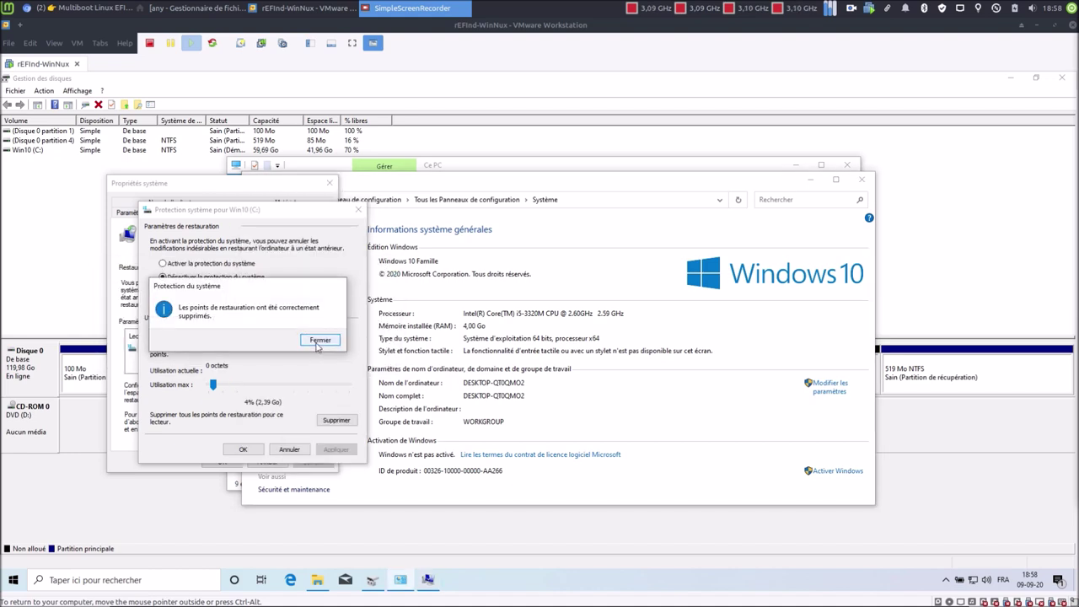
pyautogui.click(319, 341)
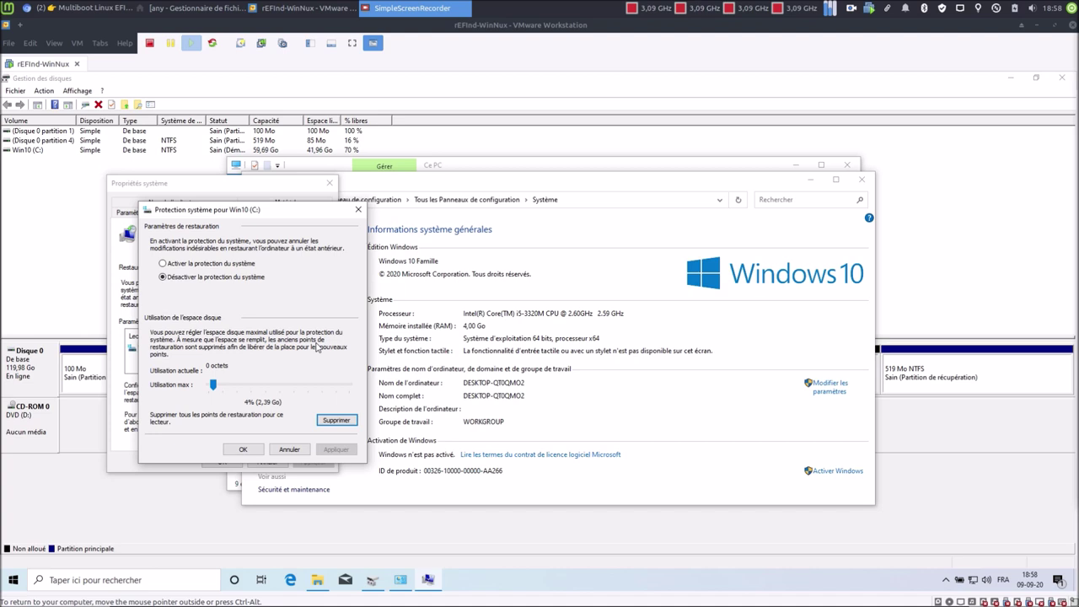
pyautogui.click(244, 450)
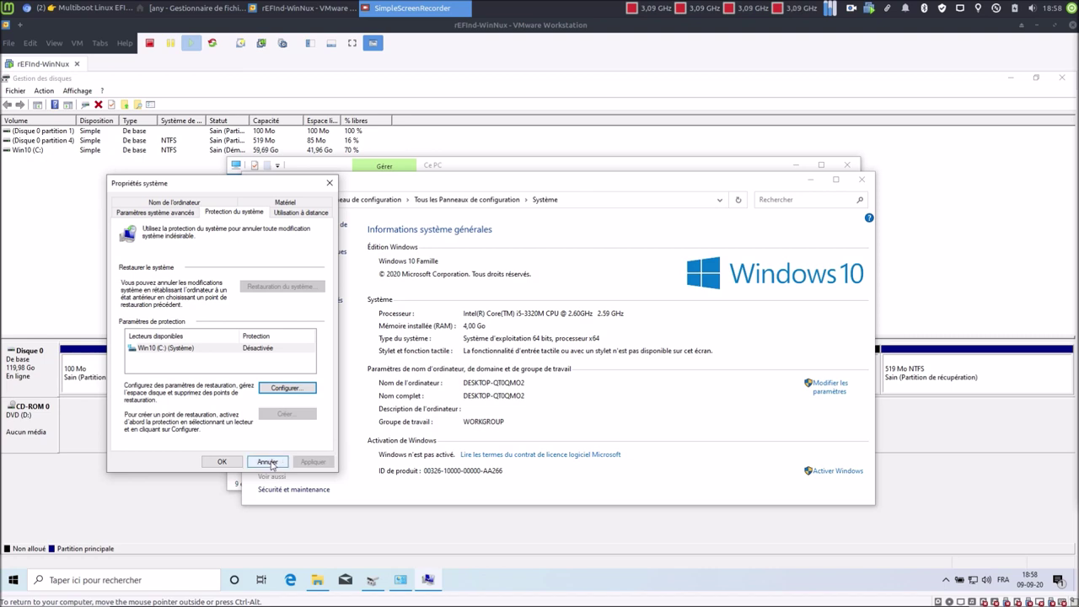
pyautogui.click(268, 462)
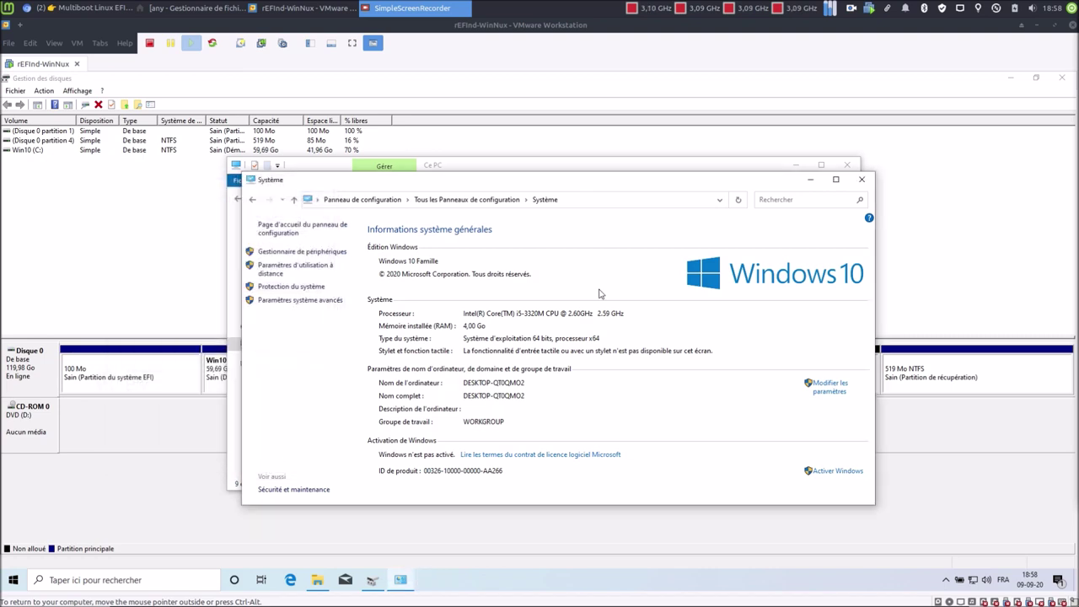
pyautogui.click(861, 180)
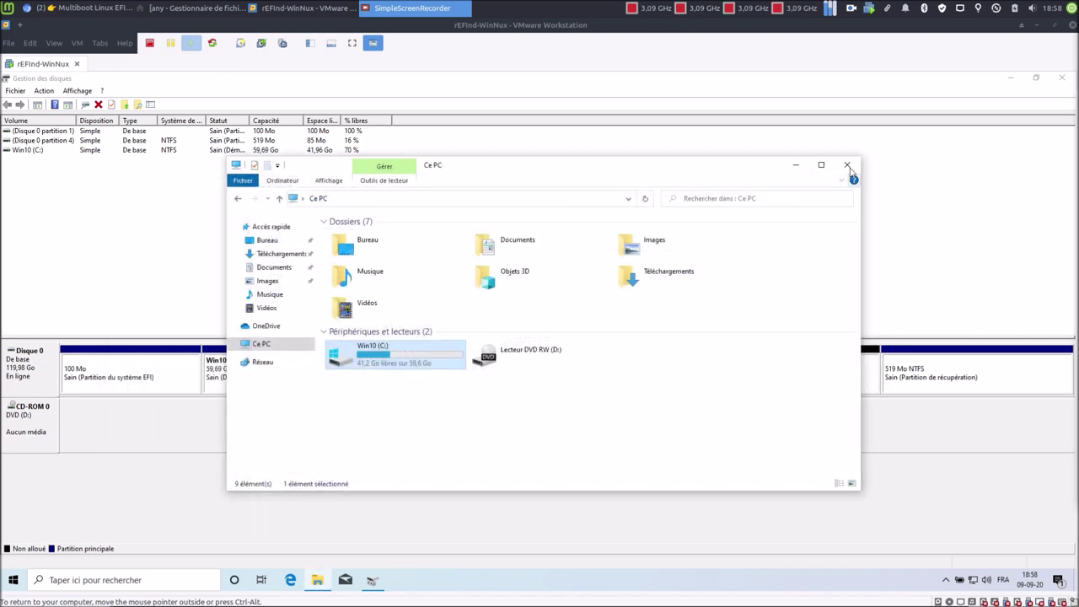
pyautogui.click(847, 165)
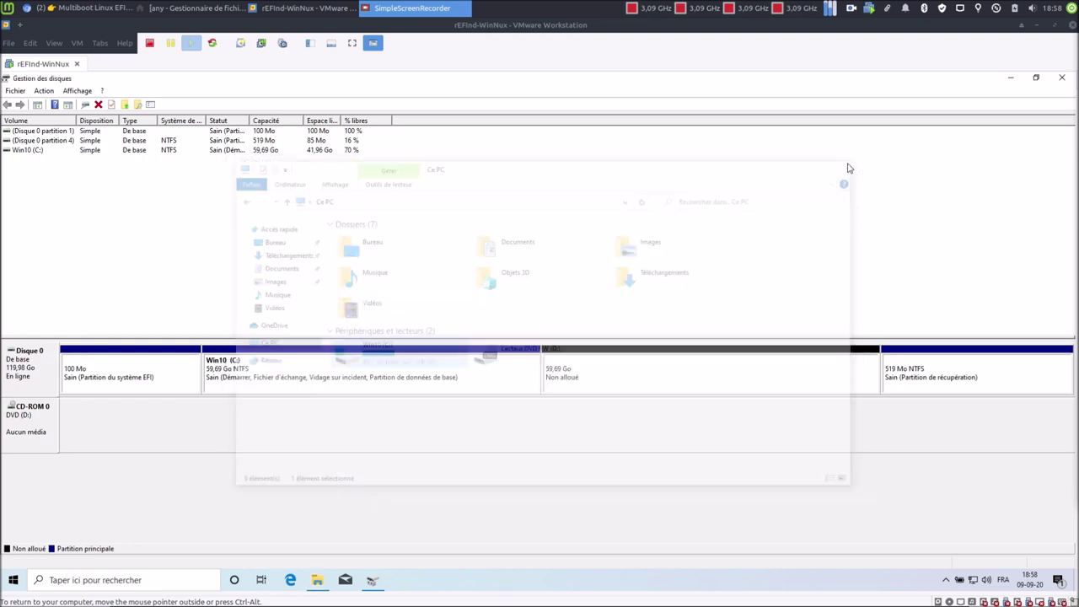
# Open the power and sleep page in the system section of Windows Settings
pyautogui.click(13, 580)
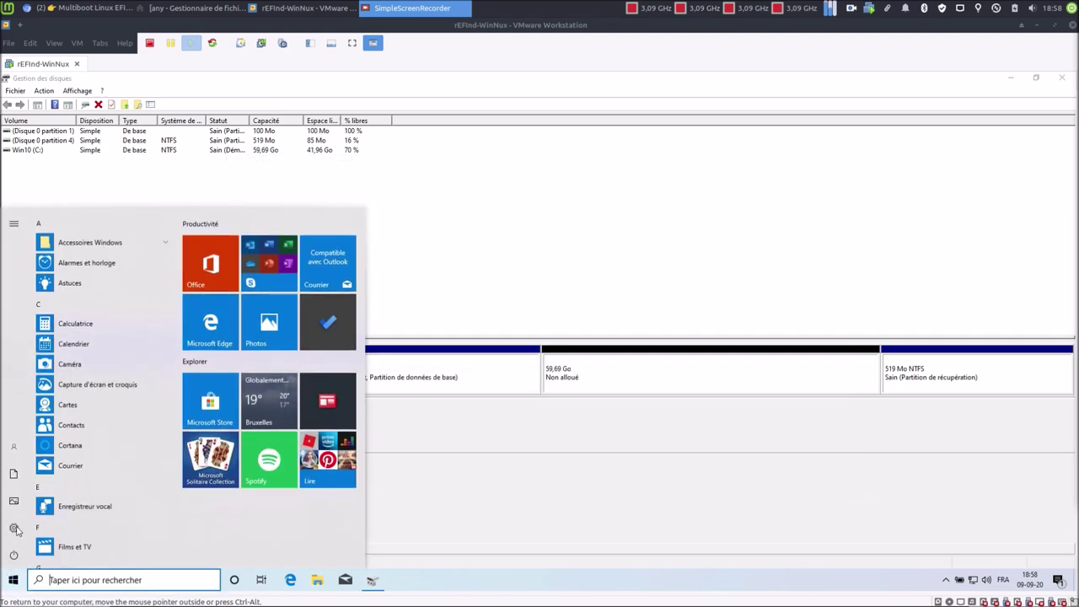
pyautogui.moveTo(16, 528)
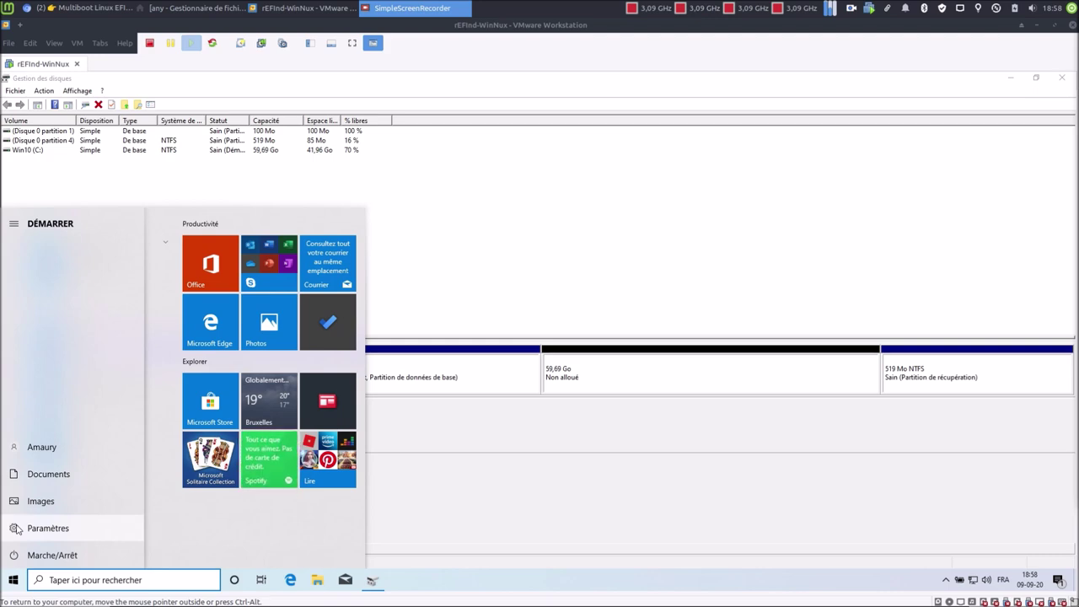
pyautogui.click(16, 529)
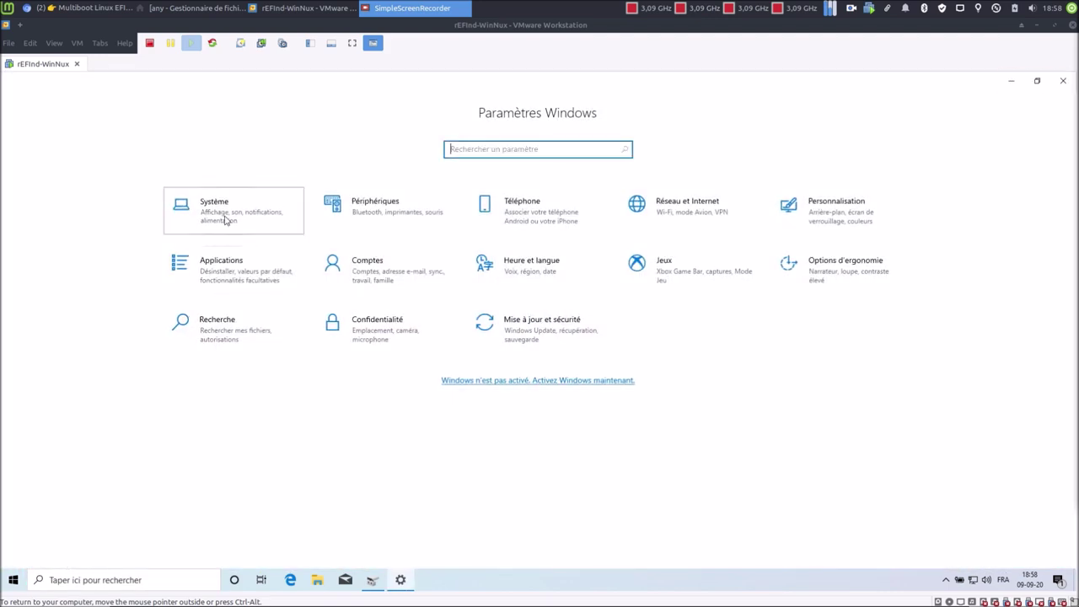
pyautogui.click(225, 219)
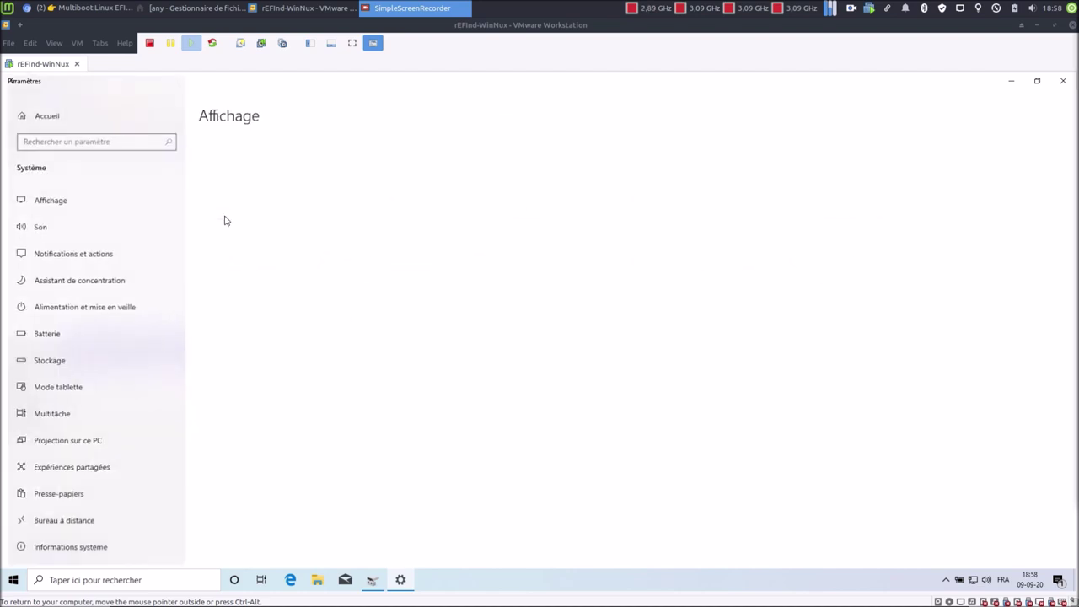
pyautogui.click(110, 308)
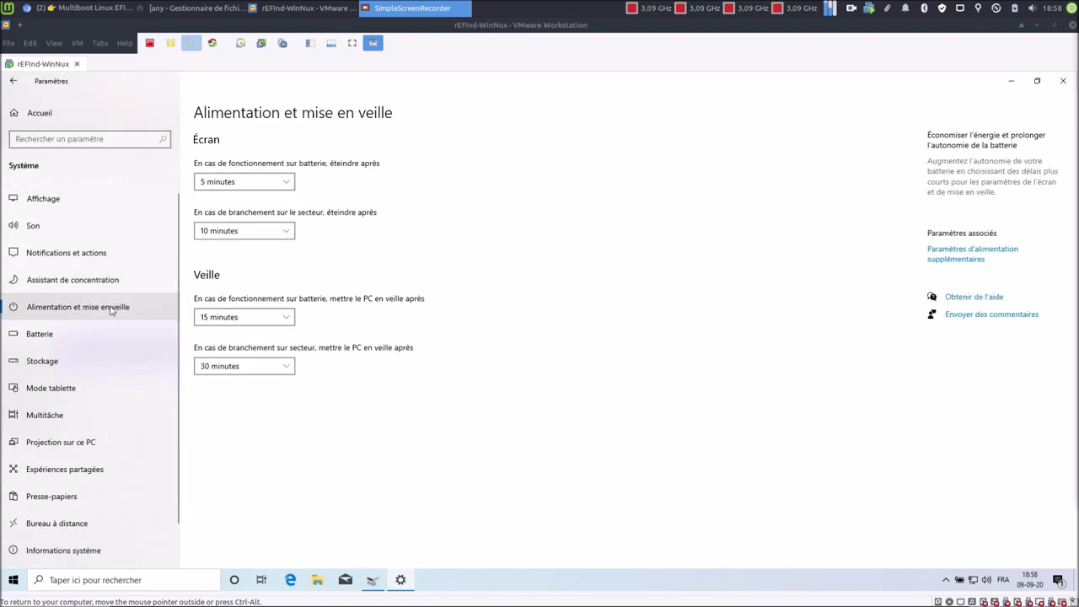
# Check the power button and shutdown options in the additional power settings, cancel, and close both settings windows
pyautogui.click(945, 257)
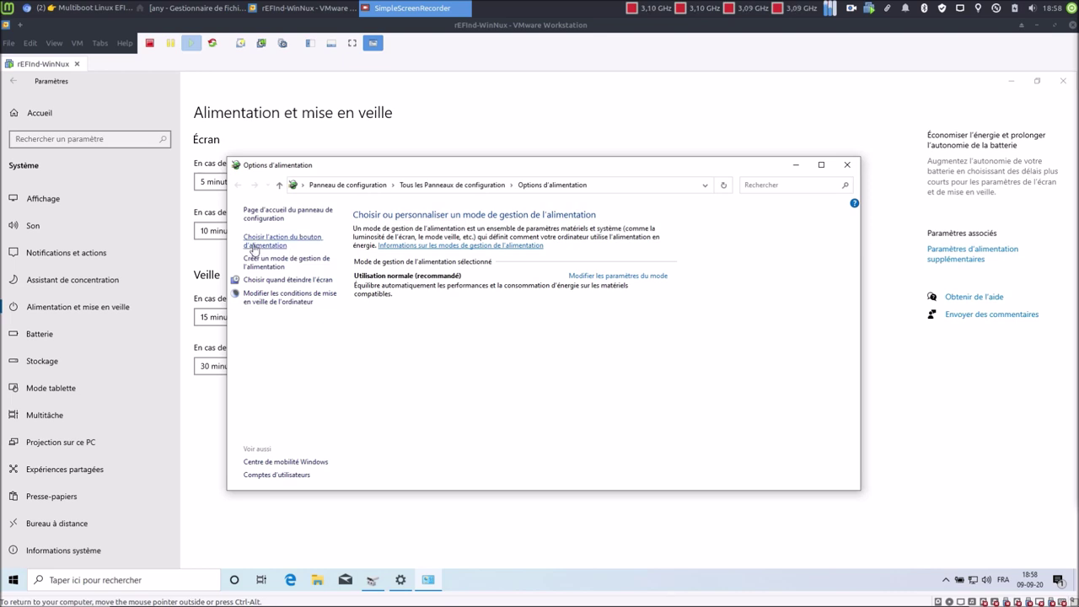
pyautogui.click(252, 243)
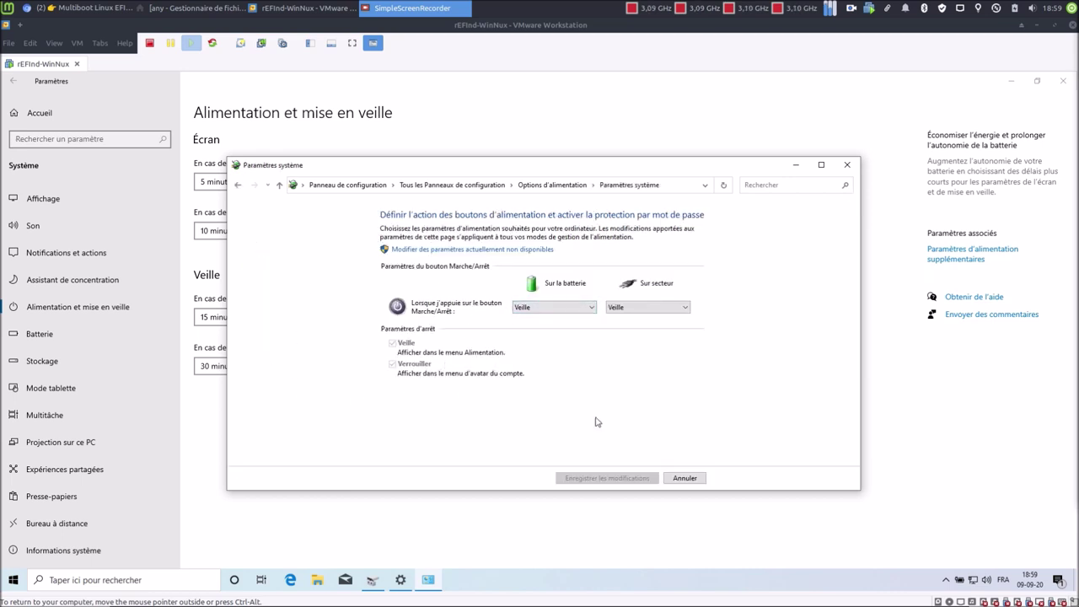
pyautogui.click(689, 480)
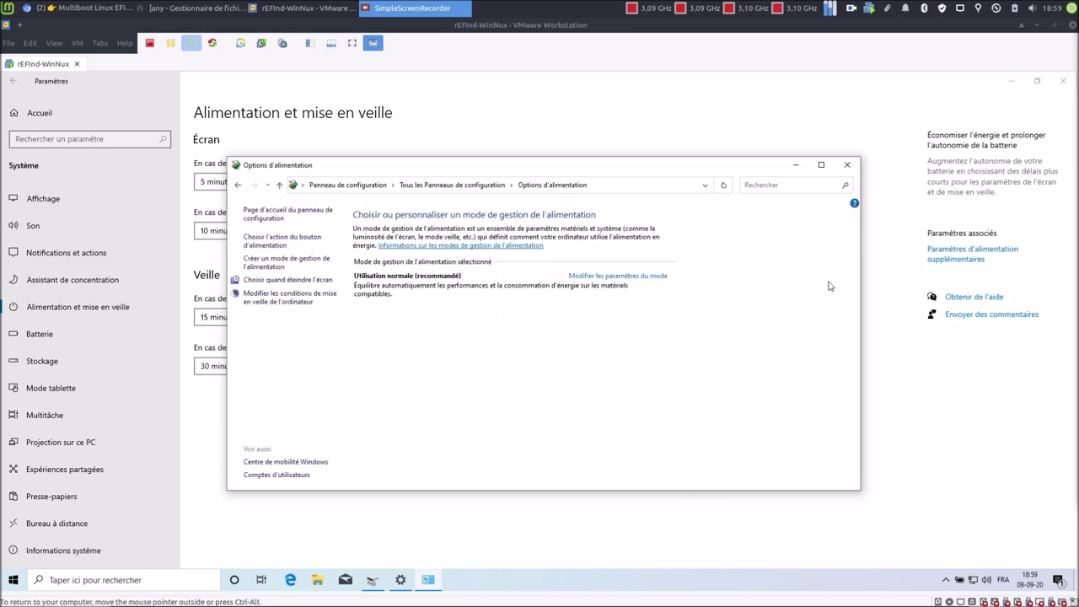
pyautogui.click(848, 167)
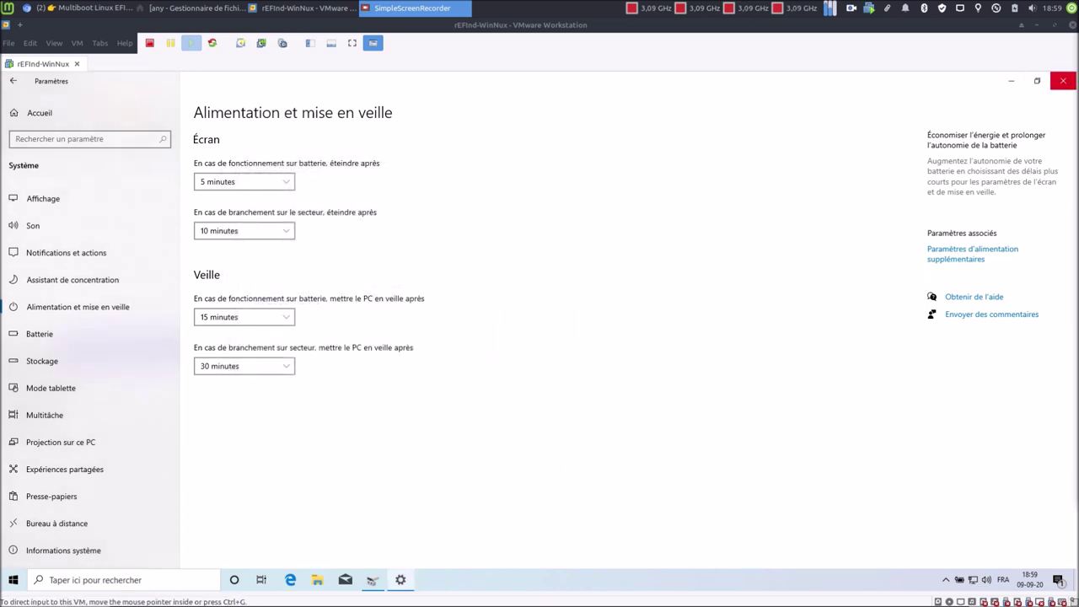
pyautogui.click(1061, 81)
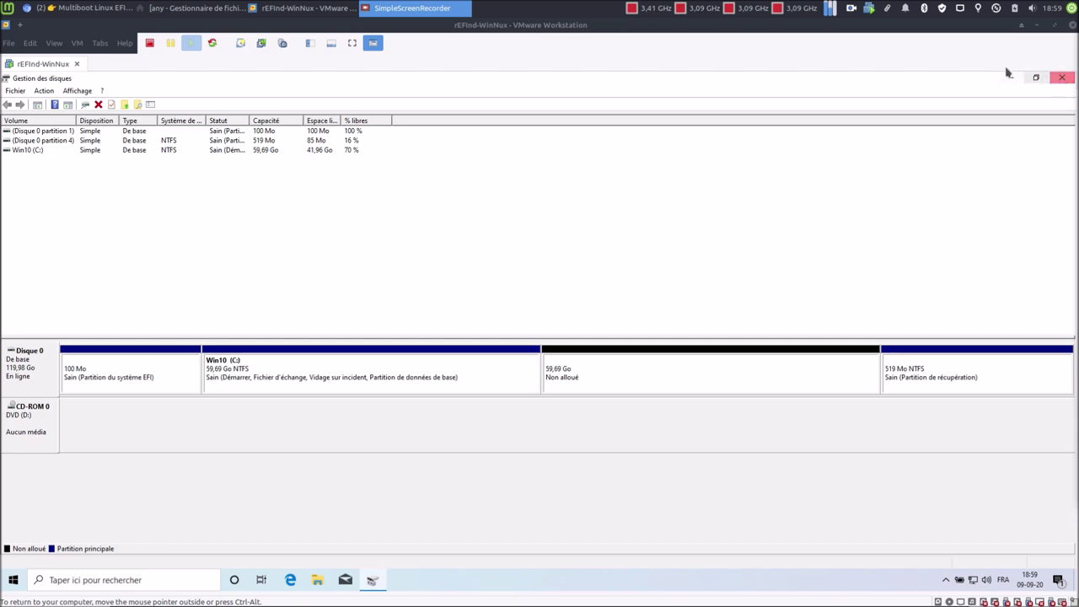
# Switch to Remmina and connect to the Medion Akoya remote desktop
pyautogui.click(995, 9)
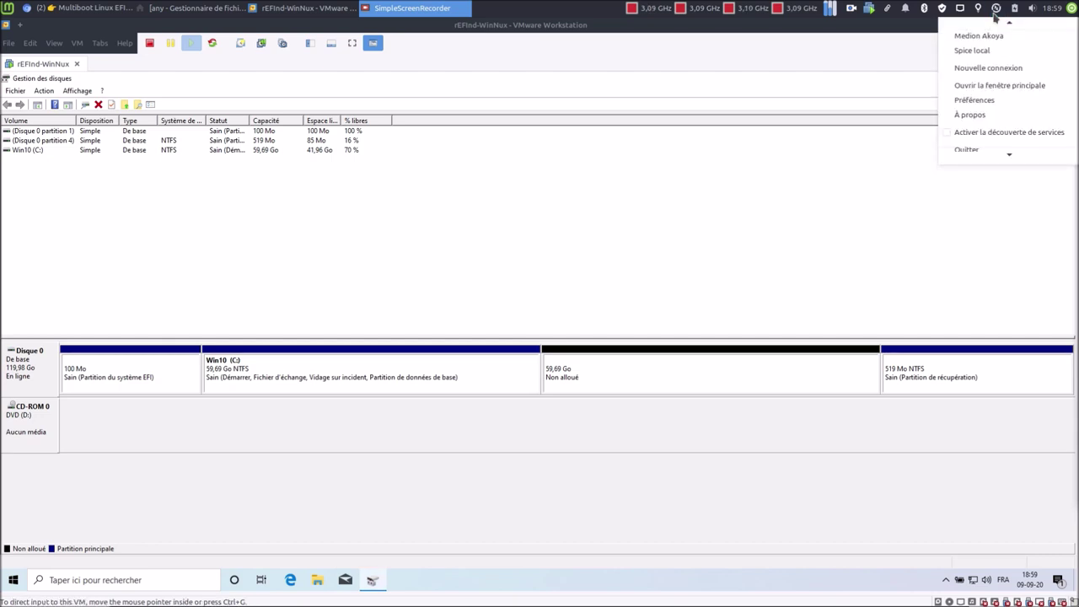
pyautogui.click(999, 90)
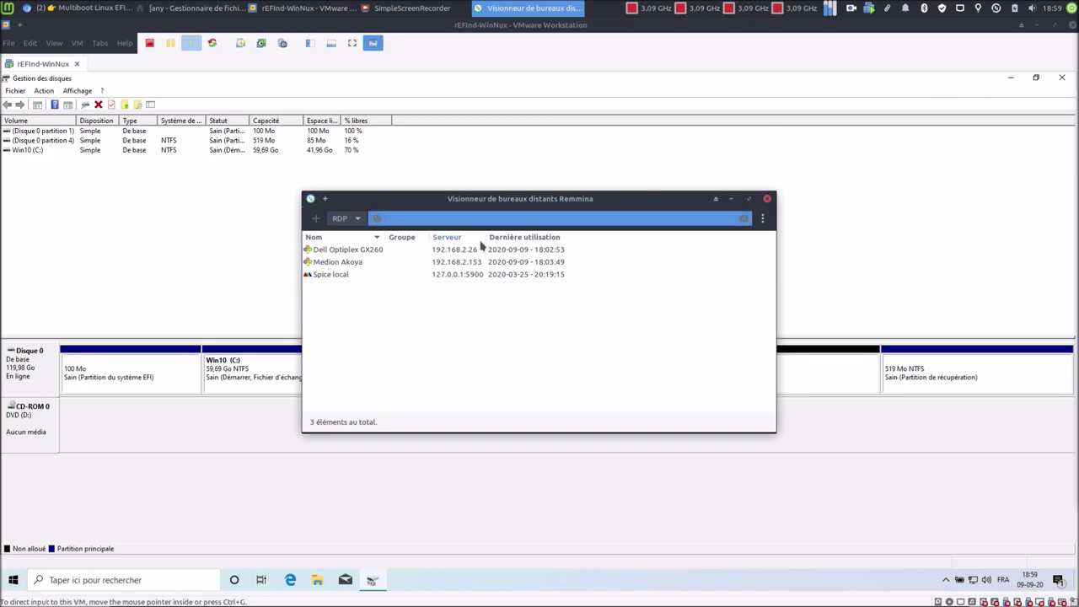
pyautogui.doubleClick(342, 263)
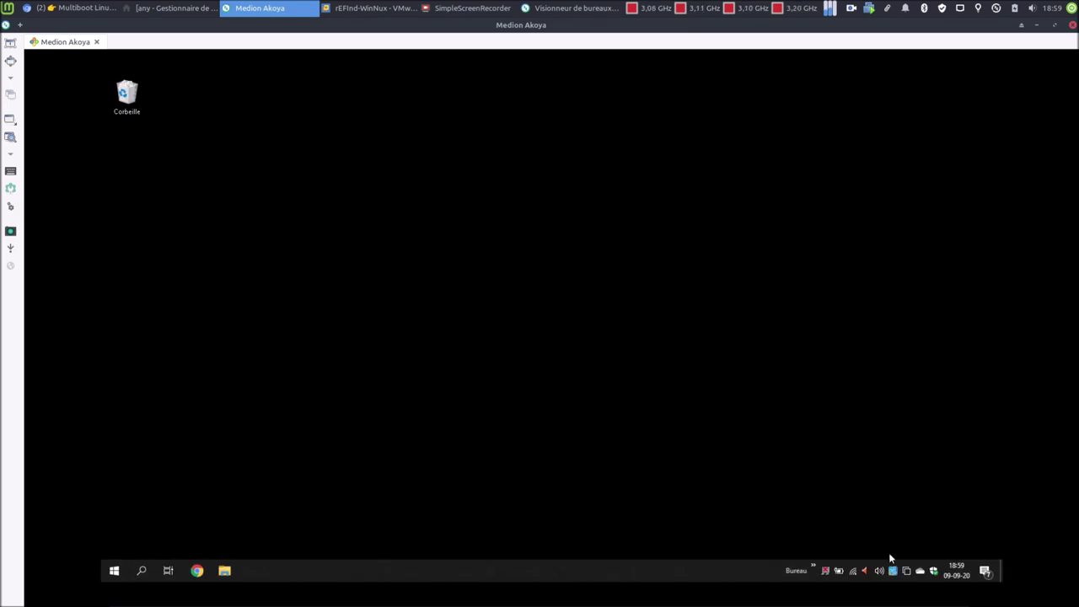
# Open the lid and power button settings in the Medion Akoya's power options and unlock the currently unavailable settings
pyautogui.rightClick(842, 574)
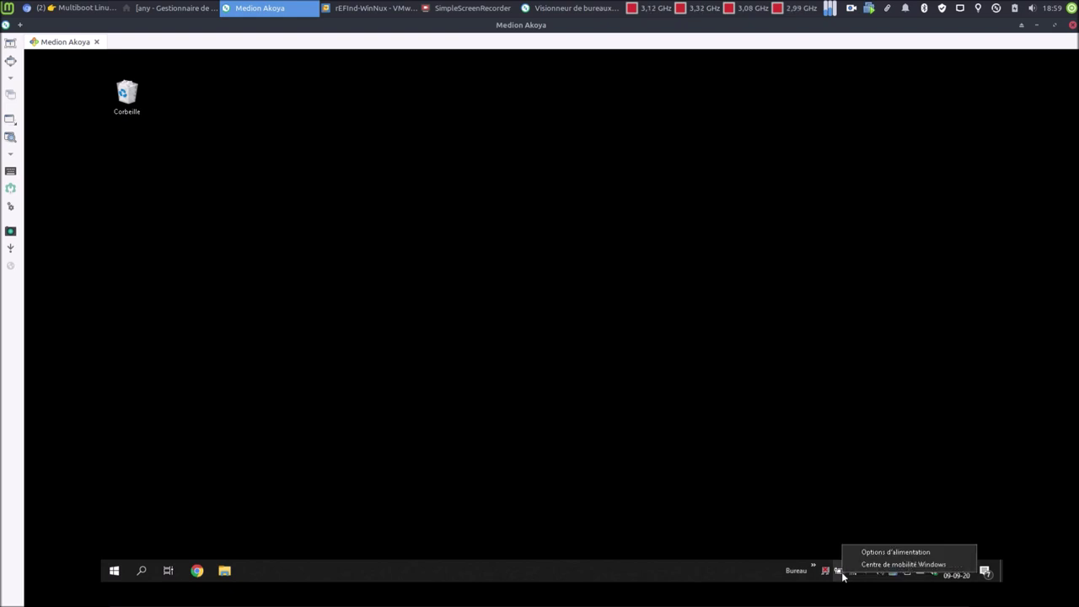
pyautogui.click(857, 555)
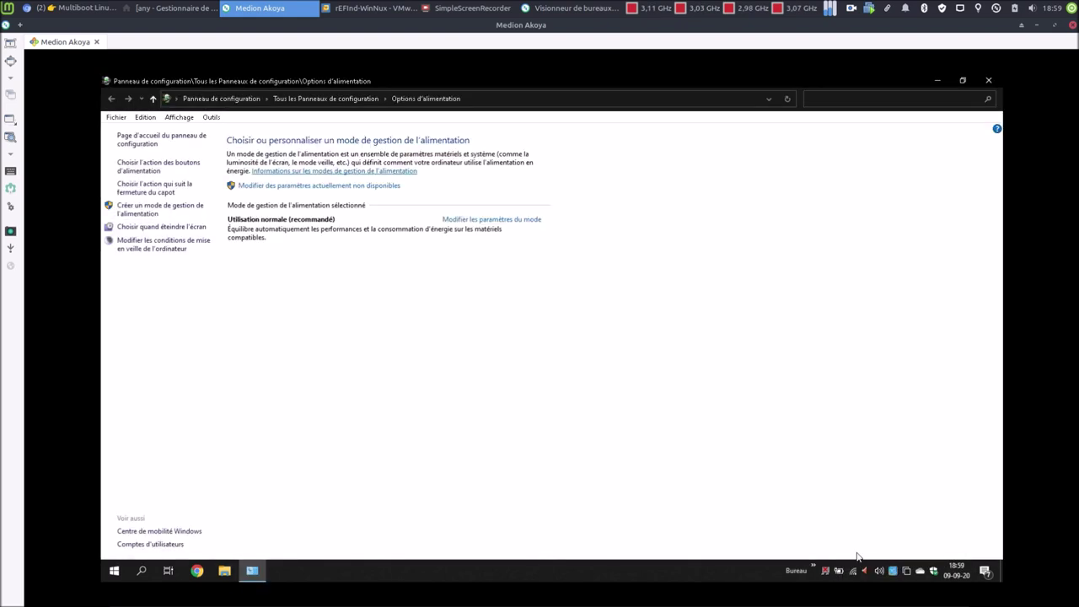
pyautogui.click(163, 192)
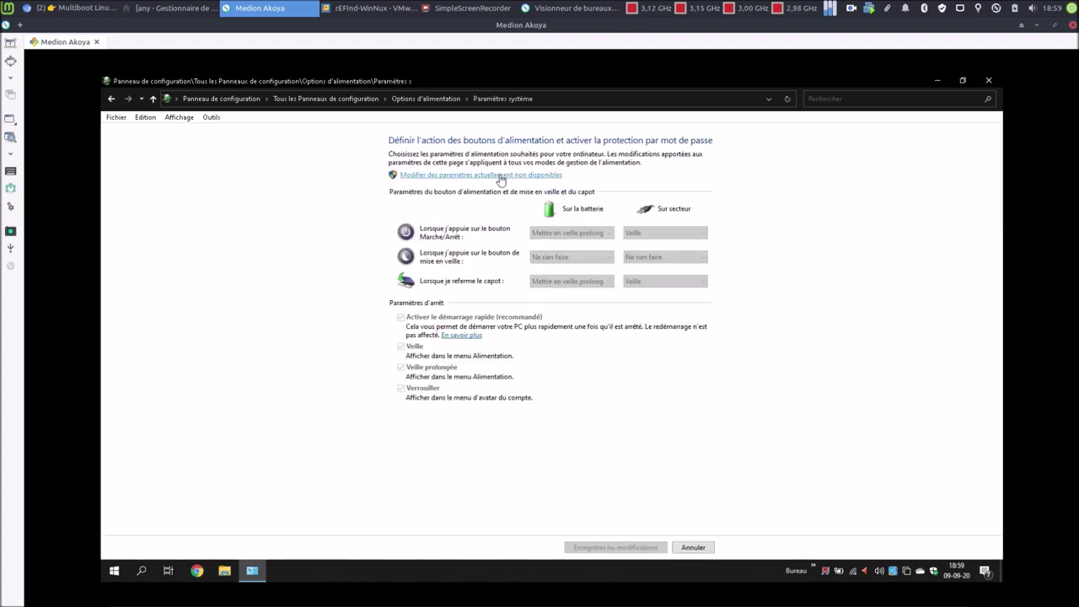
pyautogui.click(501, 176)
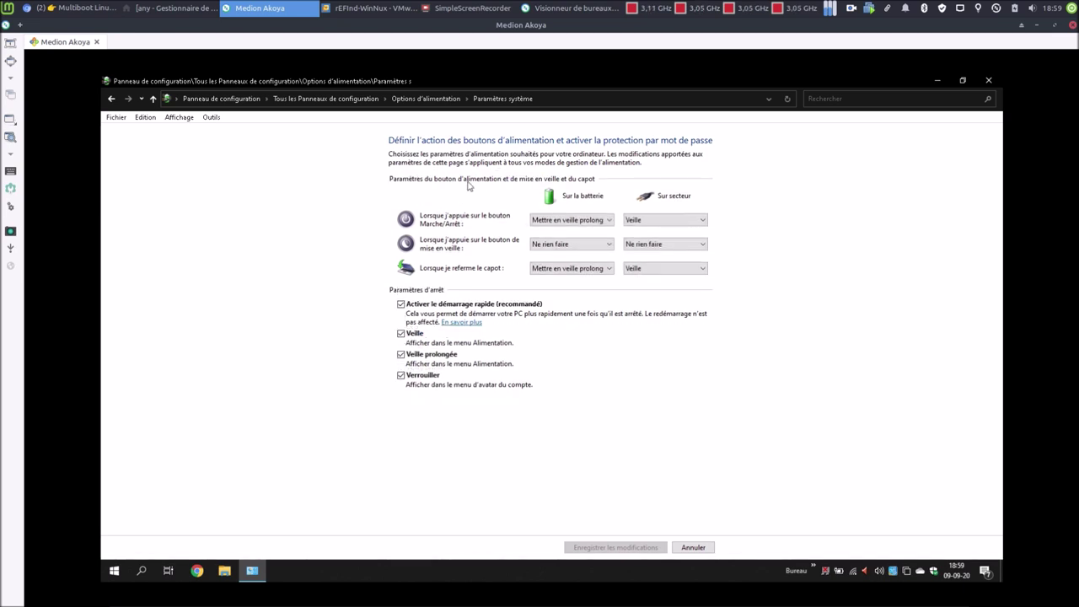
# Disable fast startup and hibernation in the Medion Akoya's shutdown settings and save the changes
pyautogui.click(401, 304)
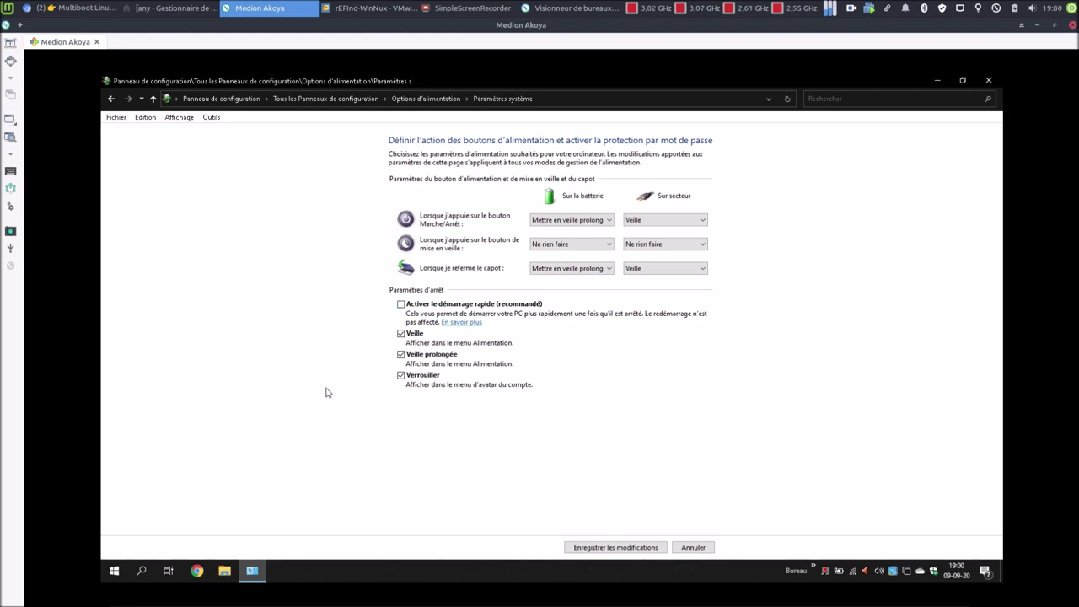
pyautogui.click(401, 356)
pyautogui.click(400, 355)
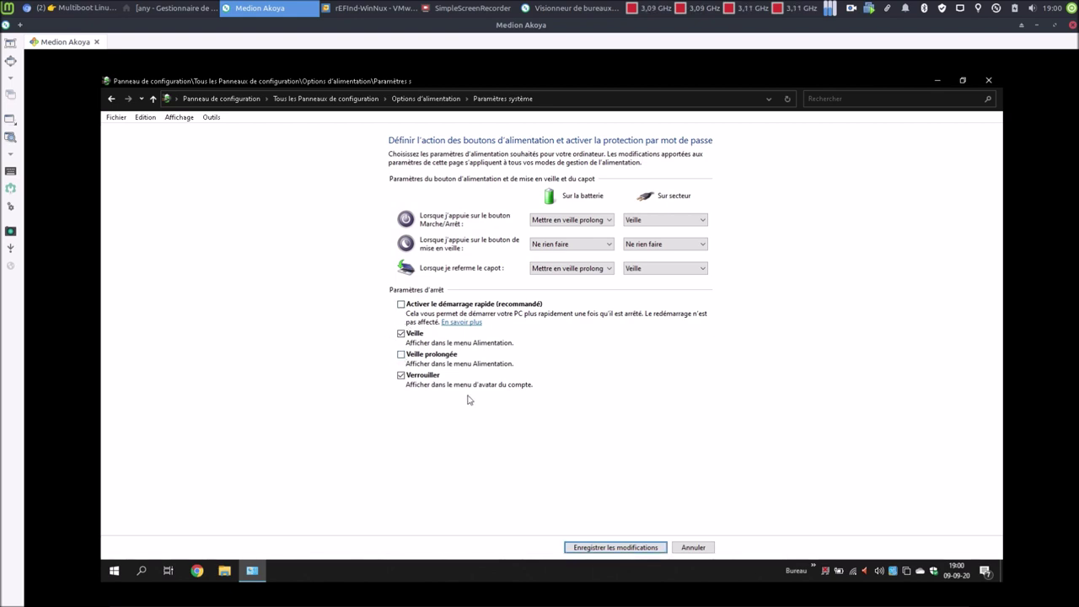
pyautogui.click(606, 548)
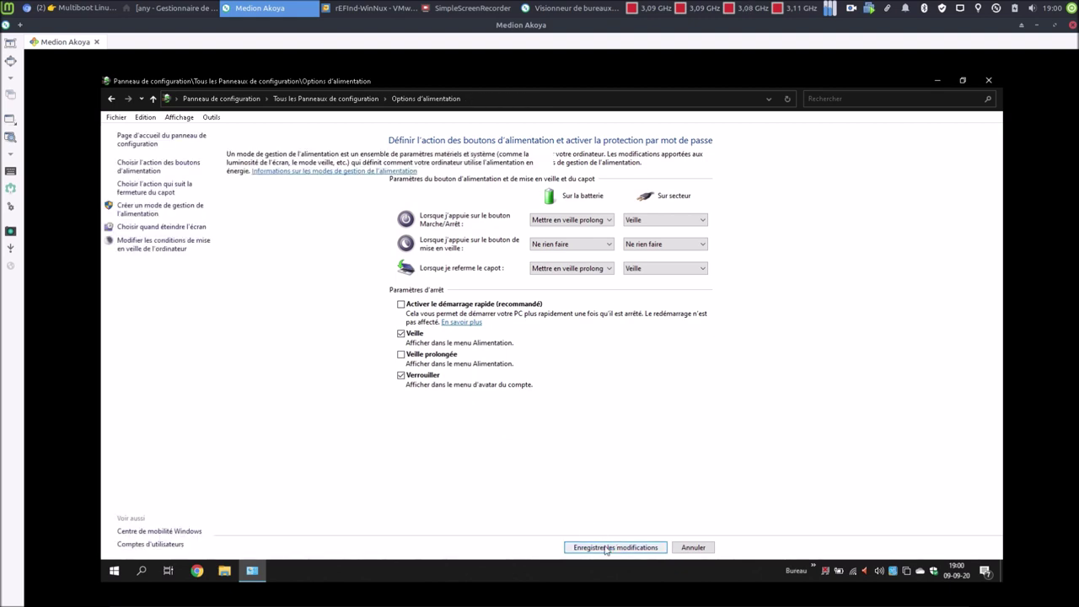
# Reopen the lid-close settings, unlock the unavailable options, re-enable fast startup and hibernation, and save
pyautogui.click(166, 186)
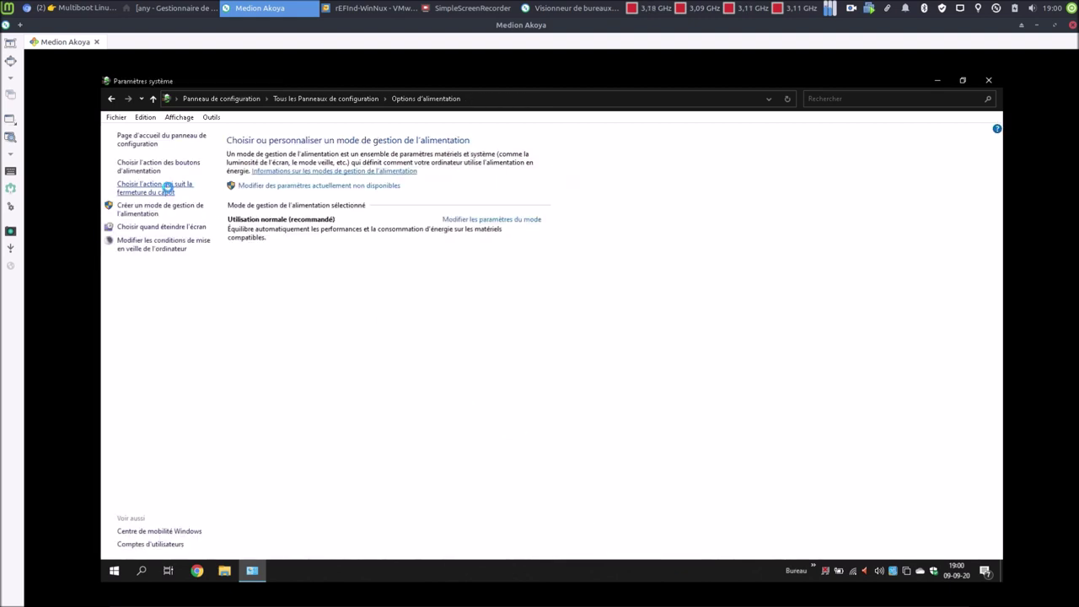
pyautogui.click(492, 175)
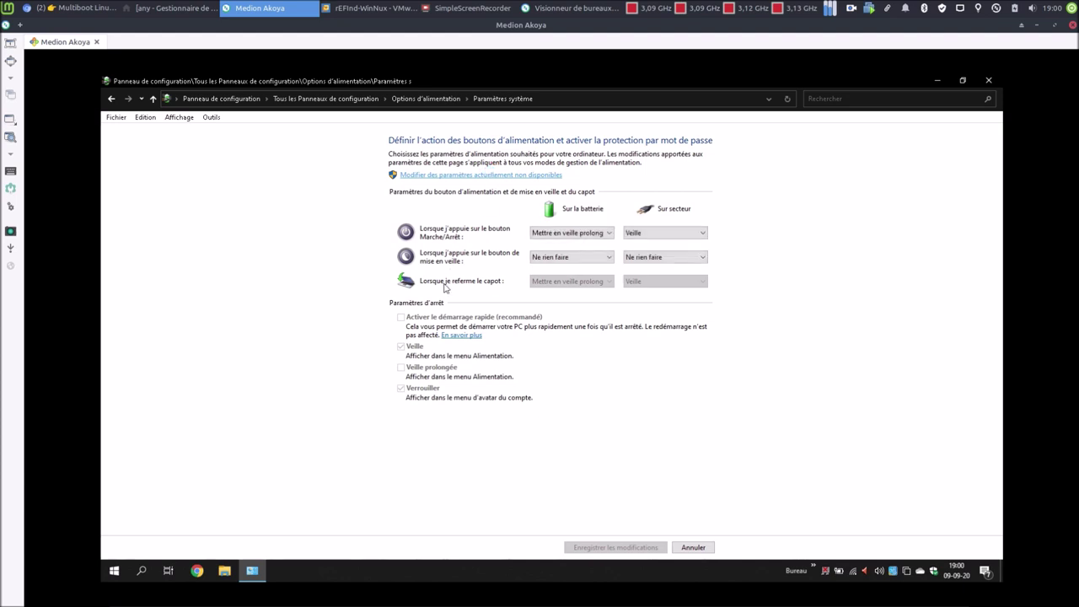
pyautogui.click(401, 304)
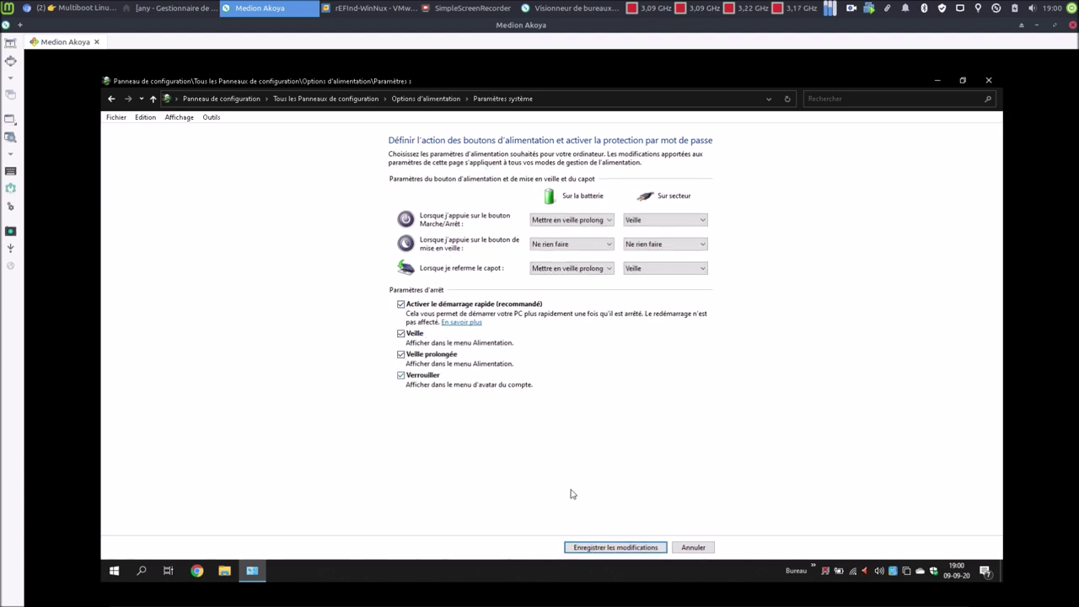
pyautogui.click(609, 547)
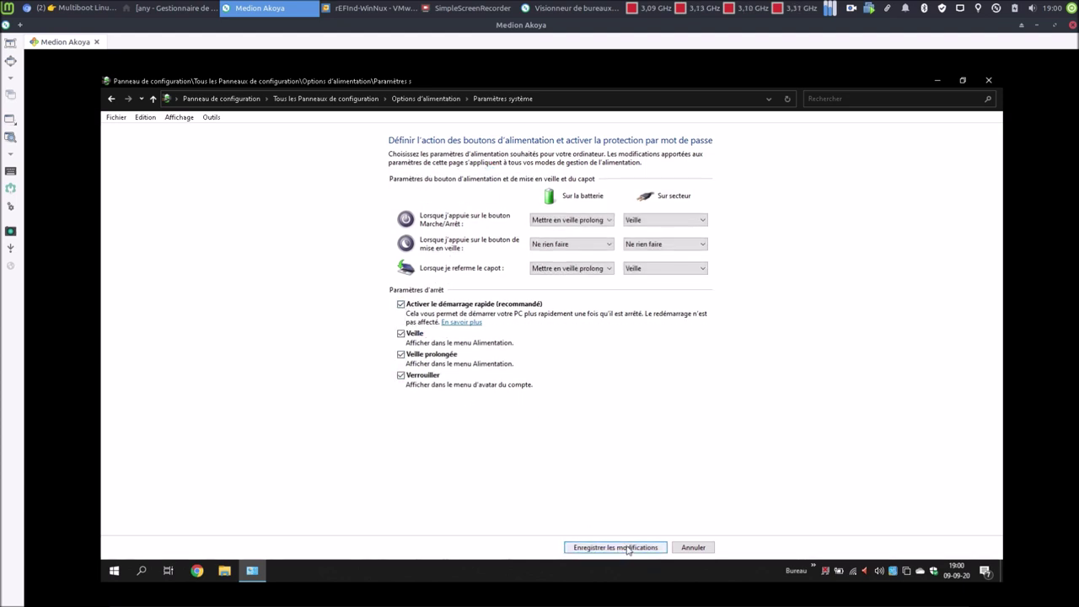
# Close the power options, end the Medion Akoya remote session and close the Remmina viewer
pyautogui.click(985, 81)
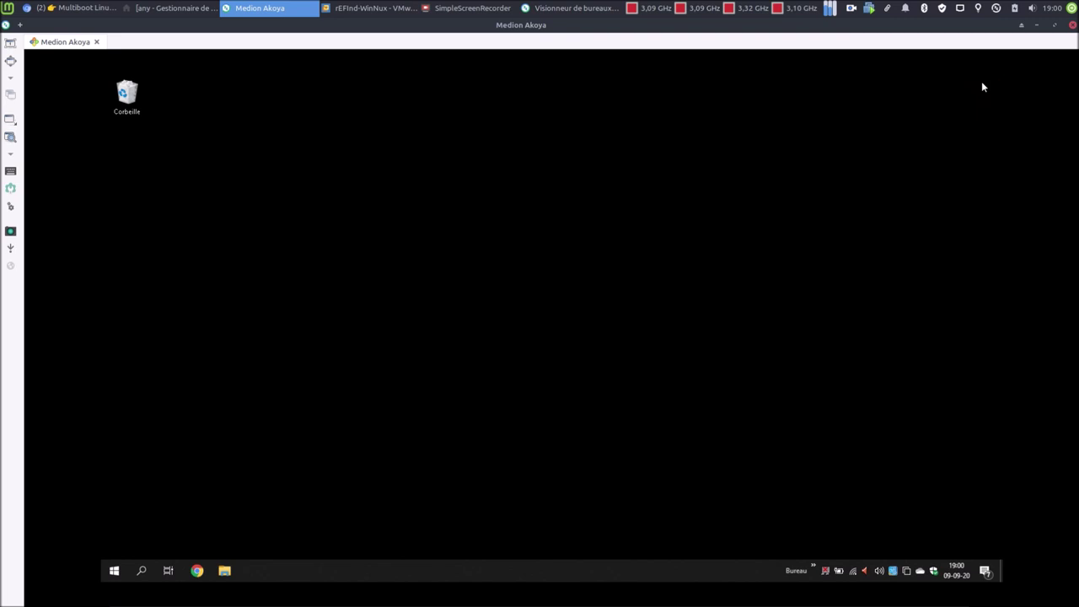
pyautogui.click(11, 266)
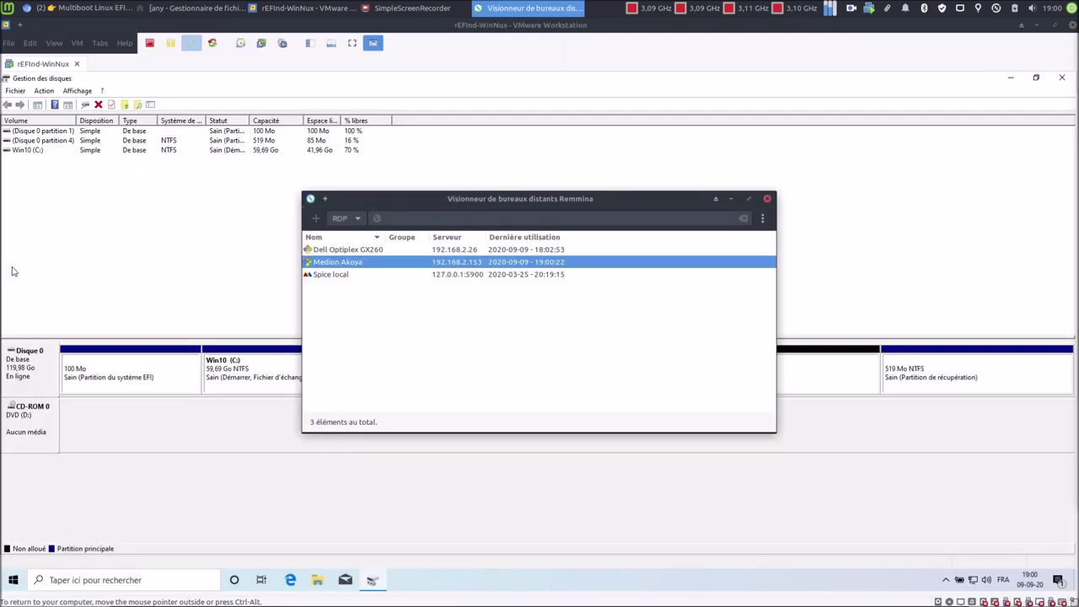
pyautogui.click(767, 198)
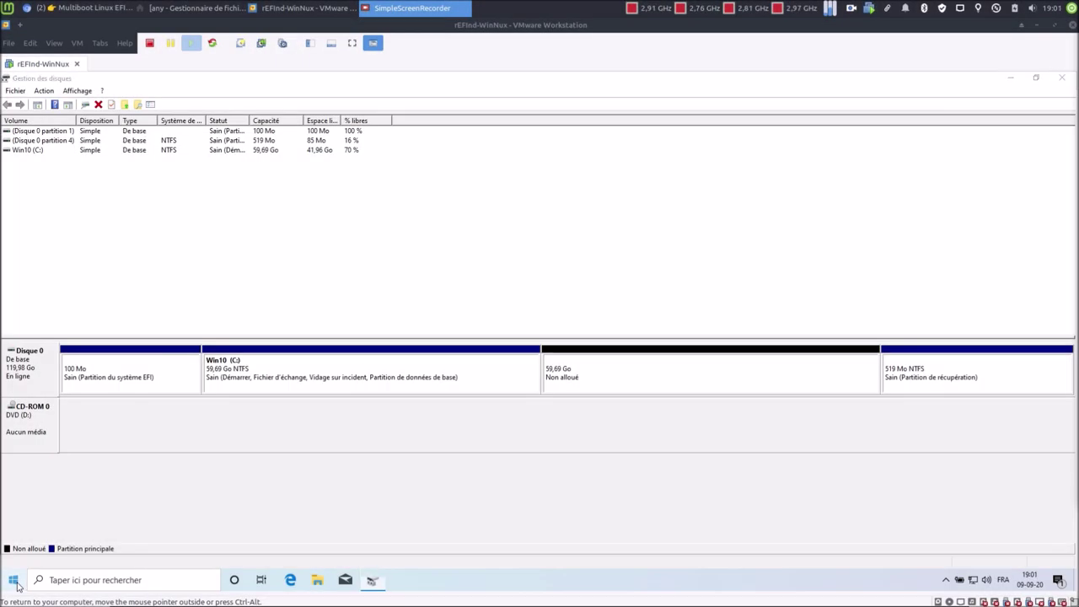
# Shut down Windows in the rEFInd-WinNux virtual machine
pyautogui.rightClick(19, 583)
pyautogui.moveTo(84, 553)
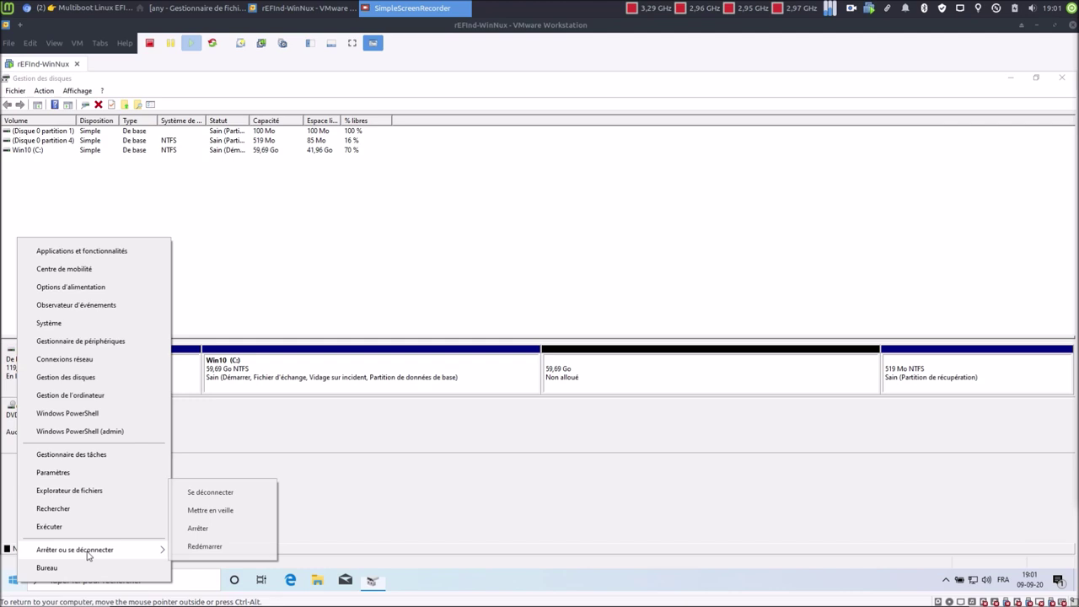
pyautogui.click(183, 531)
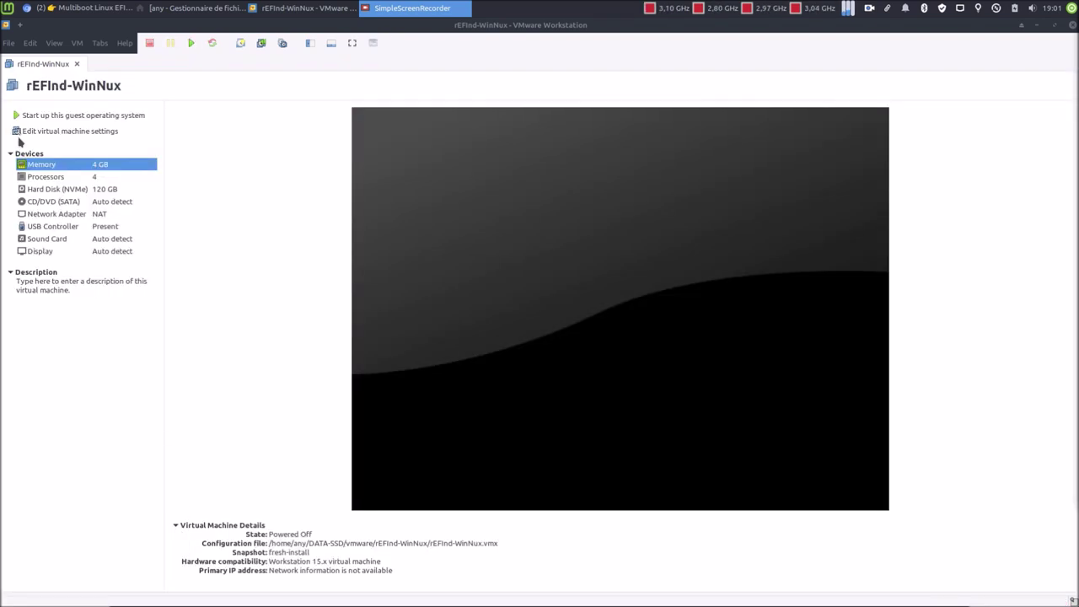
# Check the firmware type and secure boot option in the virtual machine's advanced settings, and save them
pyautogui.rightClick(34, 68)
pyautogui.click(93, 246)
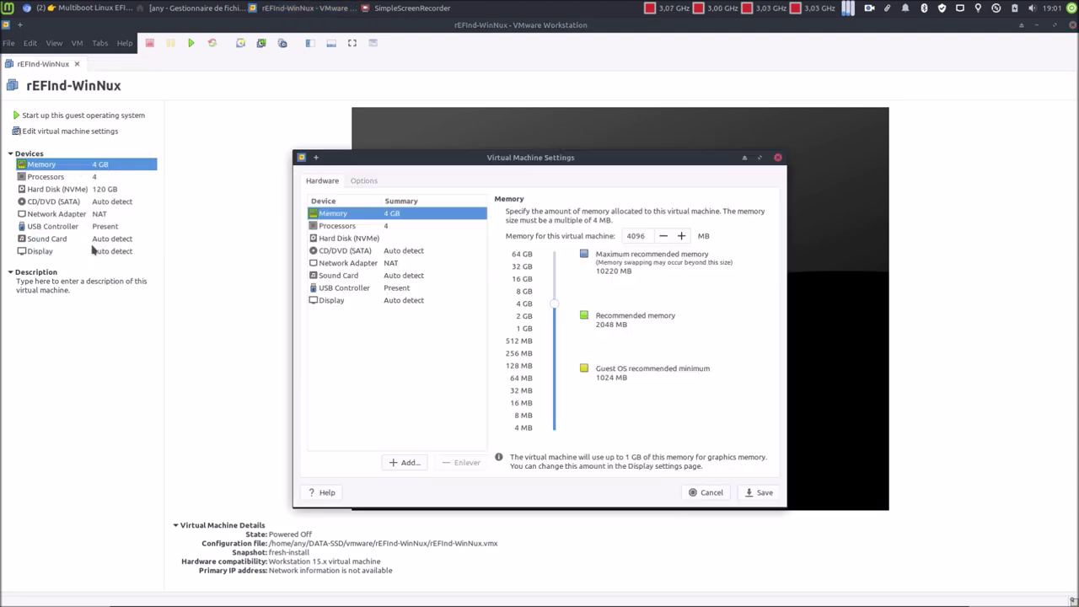
pyautogui.click(371, 181)
pyautogui.click(345, 350)
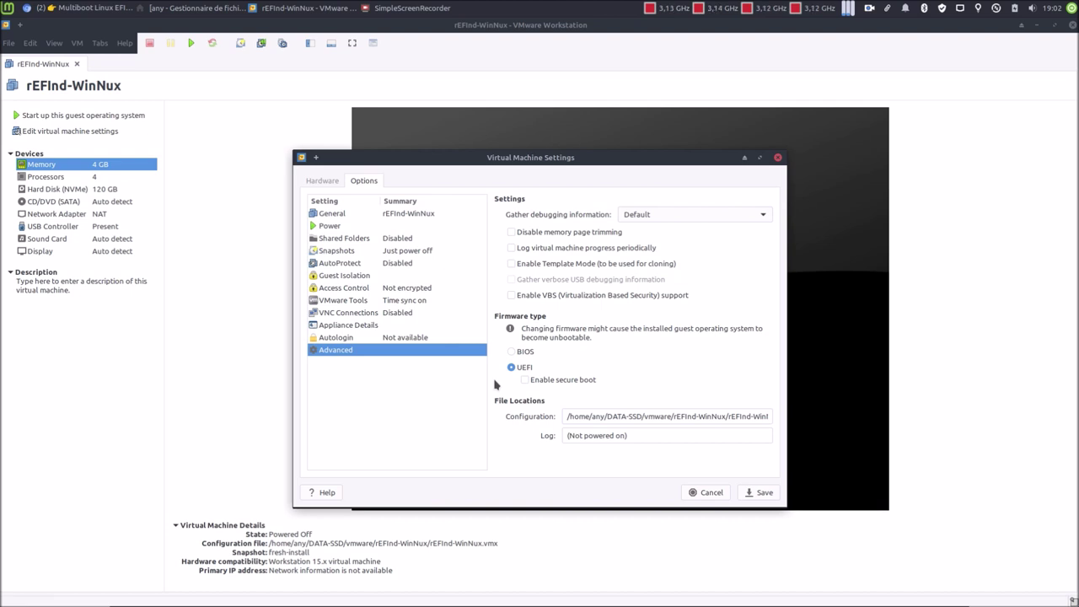
pyautogui.click(763, 493)
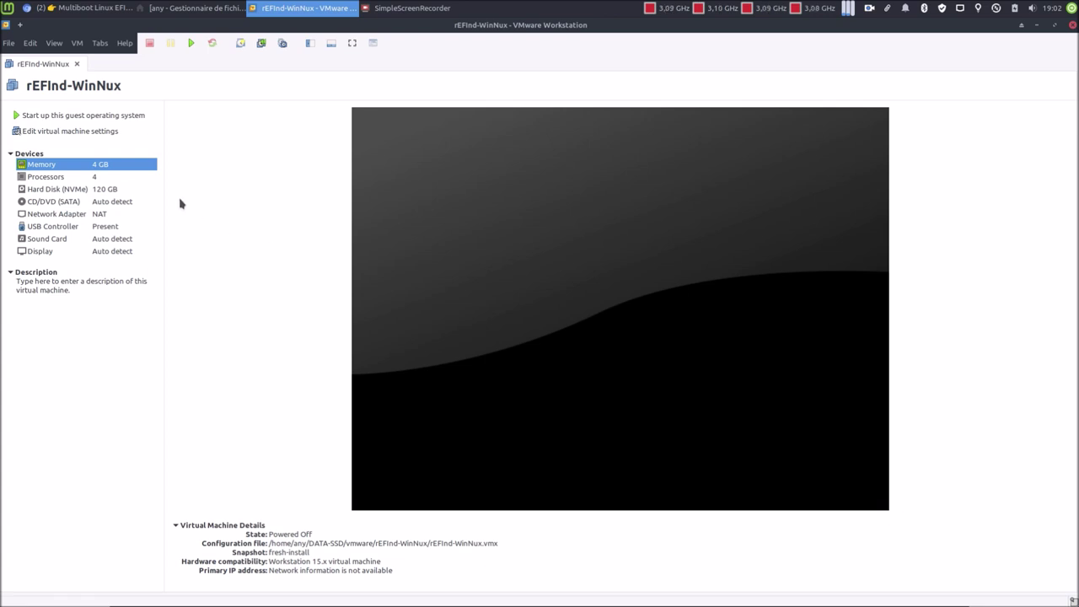
# Set the virtual CD/DVD drive to use the linuxmint-20-xfce-64bit.iso image and save the settings
pyautogui.doubleClick(131, 204)
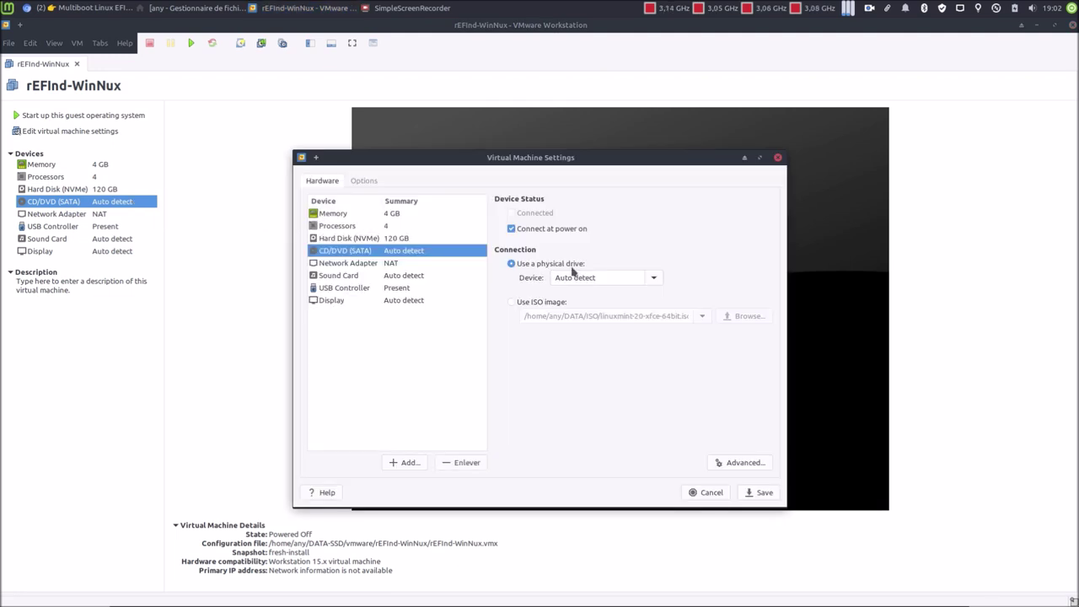
pyautogui.click(517, 302)
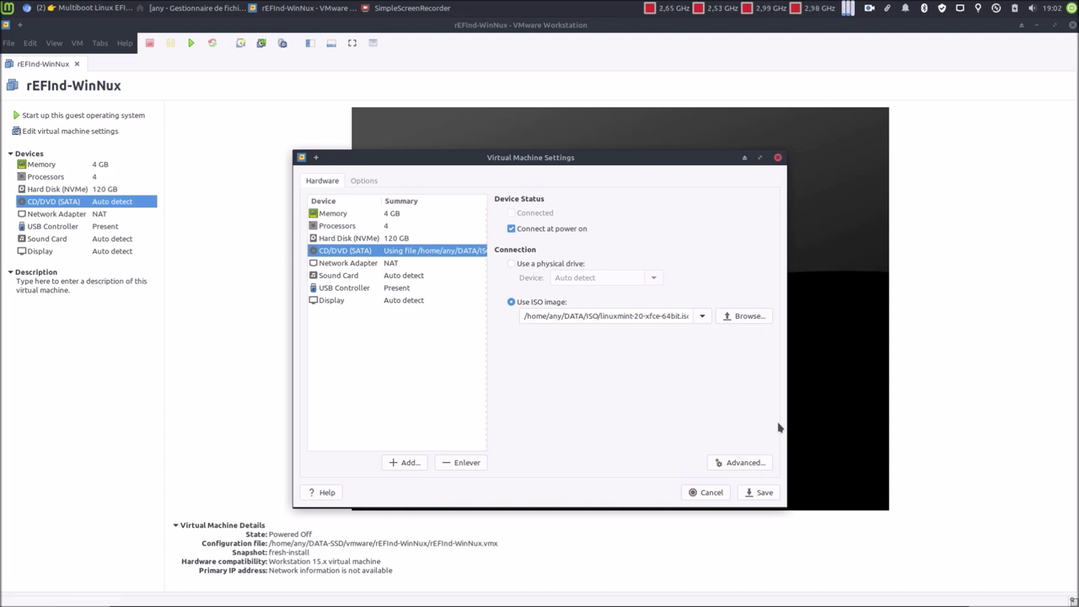
pyautogui.click(760, 493)
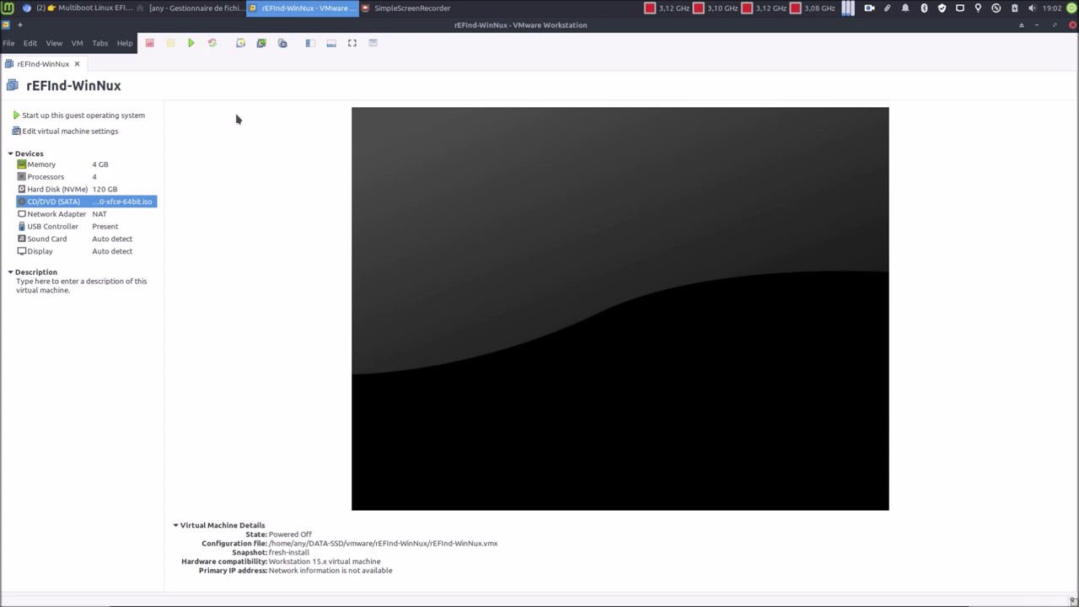
# Power on the virtual machine to its firmware and boot from EFI VMware Virtual SATA CDROM Drive (1.0)
pyautogui.click(76, 44)
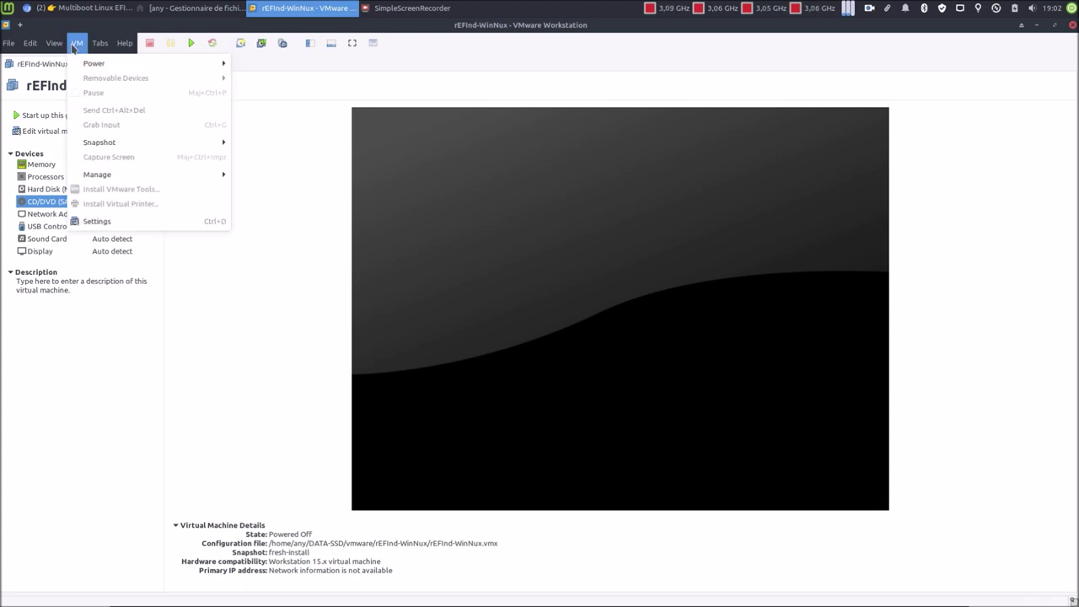
pyautogui.moveTo(85, 69)
pyautogui.click(330, 185)
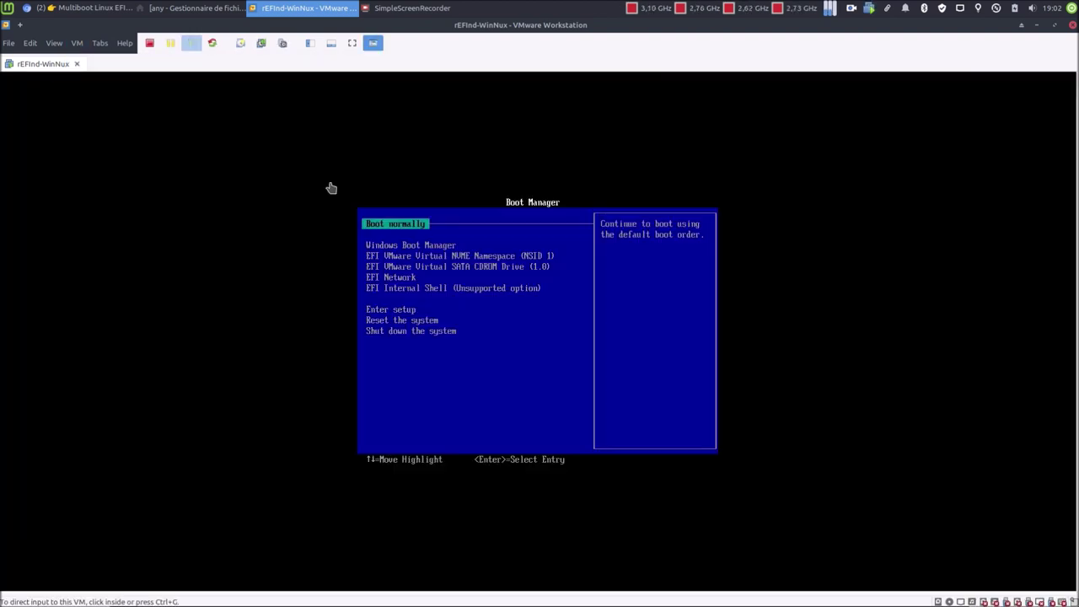
pyautogui.click(449, 374)
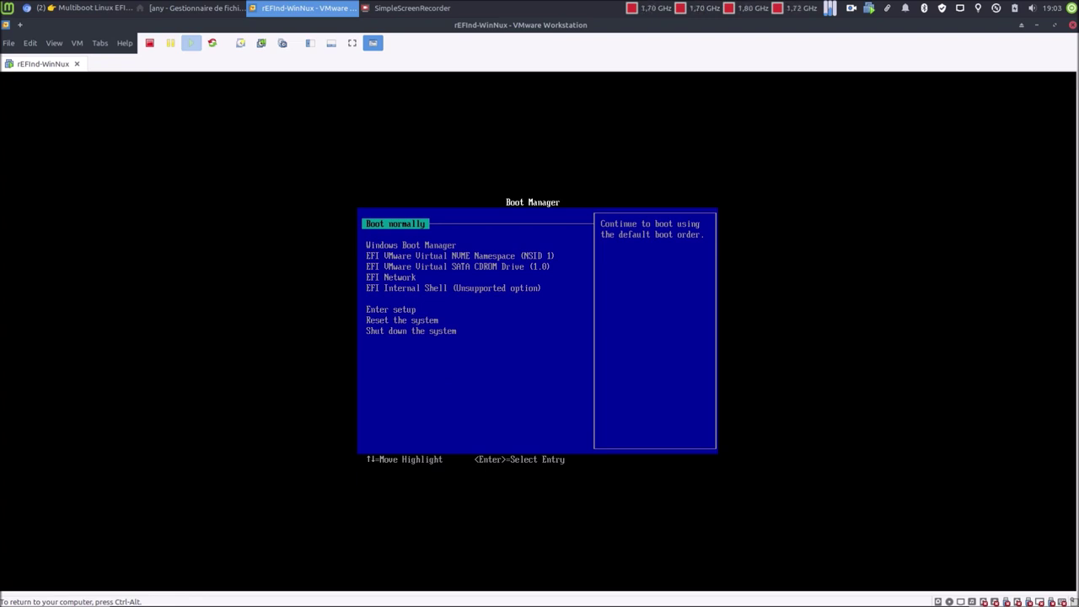
pyautogui.press('Down')
pyautogui.press('Down')
pyautogui.press('Down')
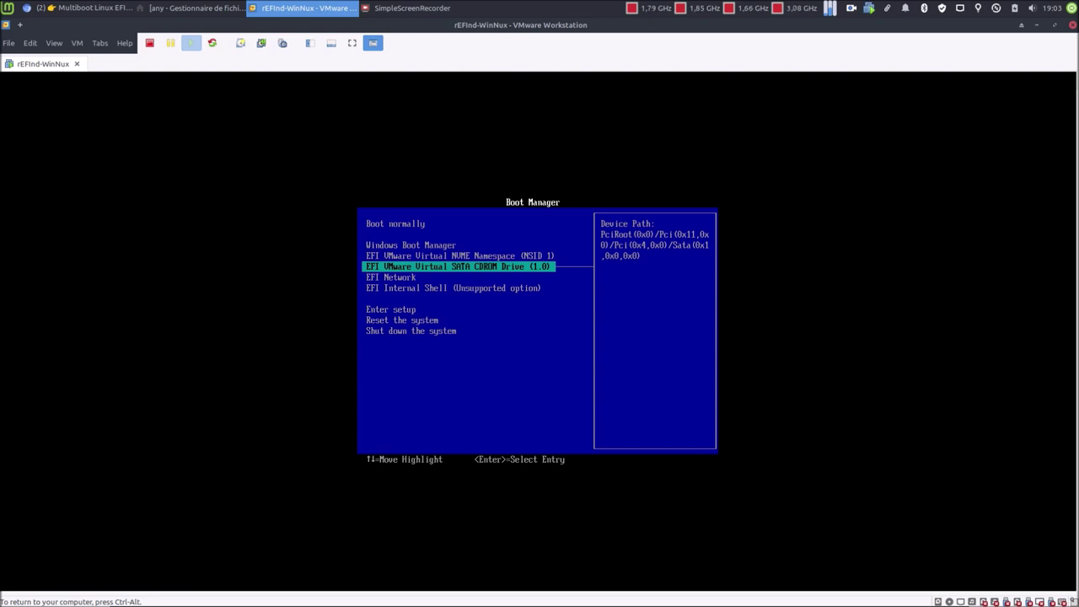
pyautogui.press('Return')
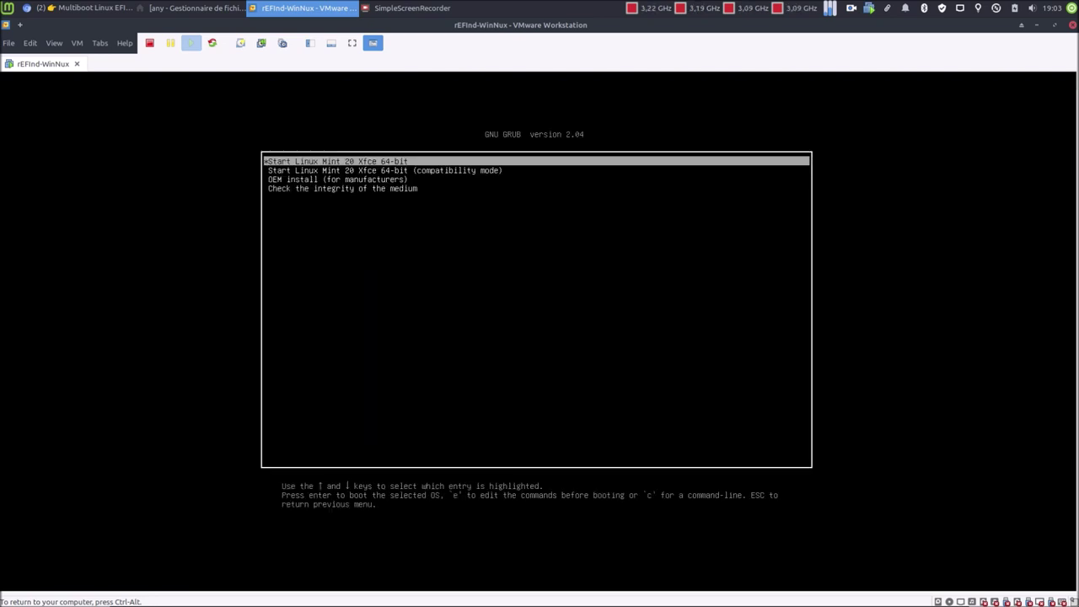
# Look through the GRUB boot entries and start Linux Mint 20 Xfce 64-bit
pyautogui.press('Down')
pyautogui.press('Down')
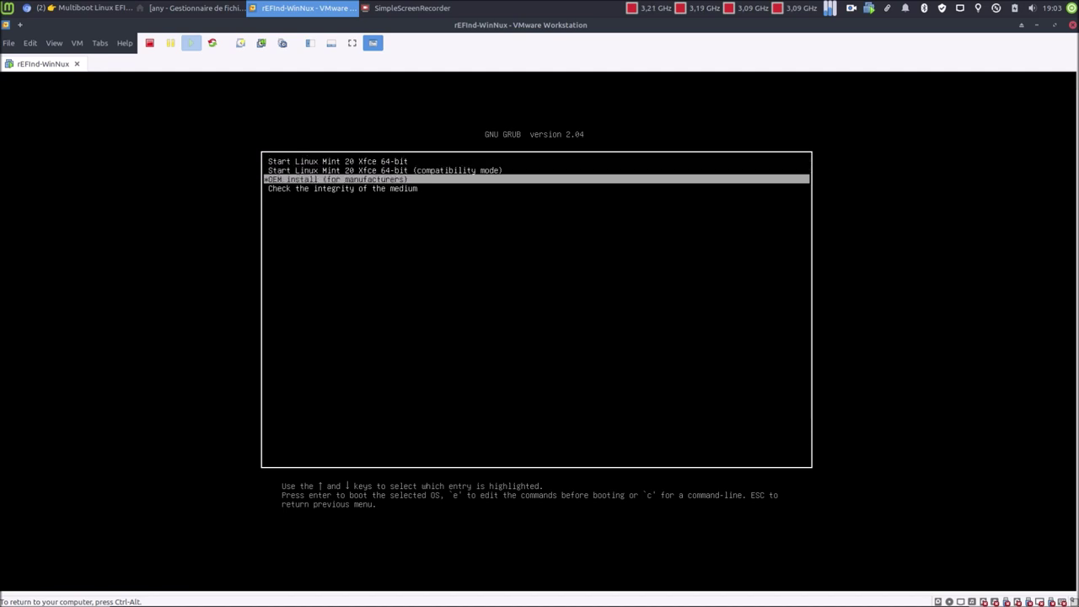
pyautogui.press('Down')
pyautogui.press('Up')
pyautogui.press('Up')
pyautogui.press('Up')
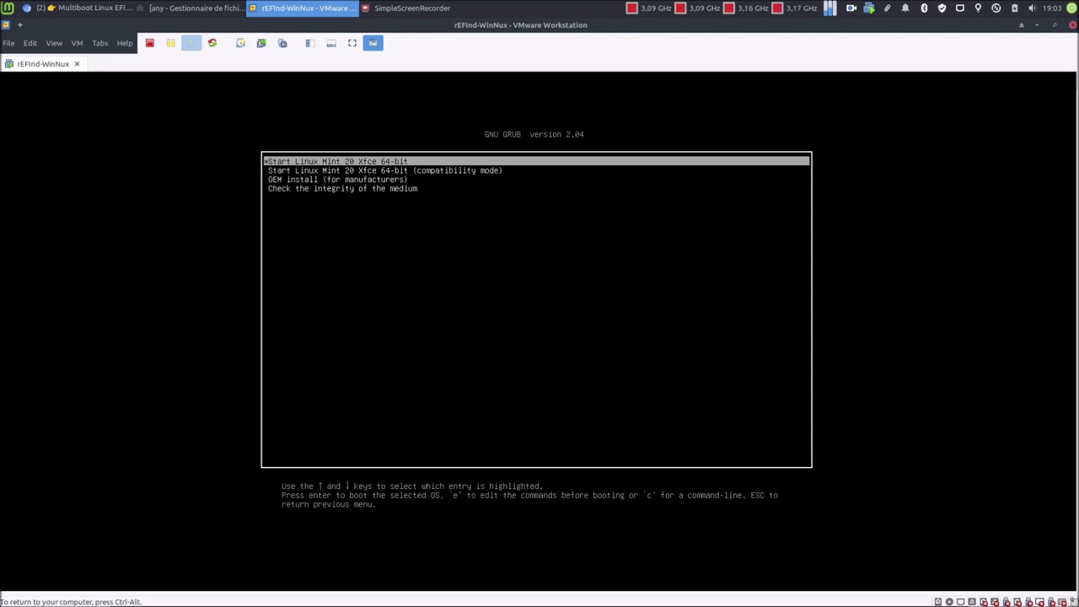
pyautogui.press('Return')
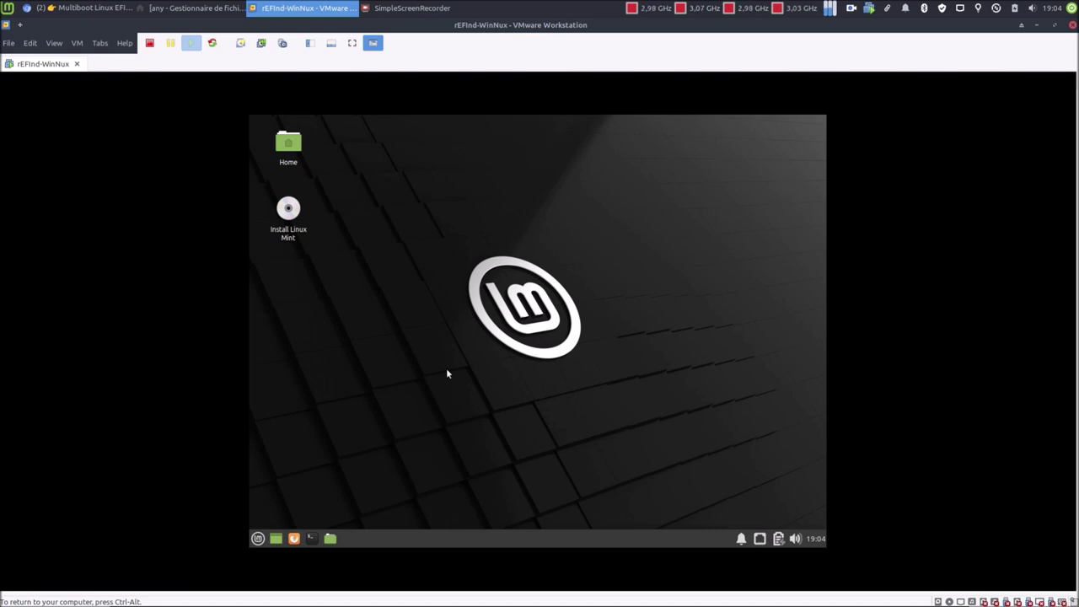
# Launch the Linux Mint installer from the live desktop and set Français as the installation language
pyautogui.click(289, 212)
pyautogui.rightClick(289, 216)
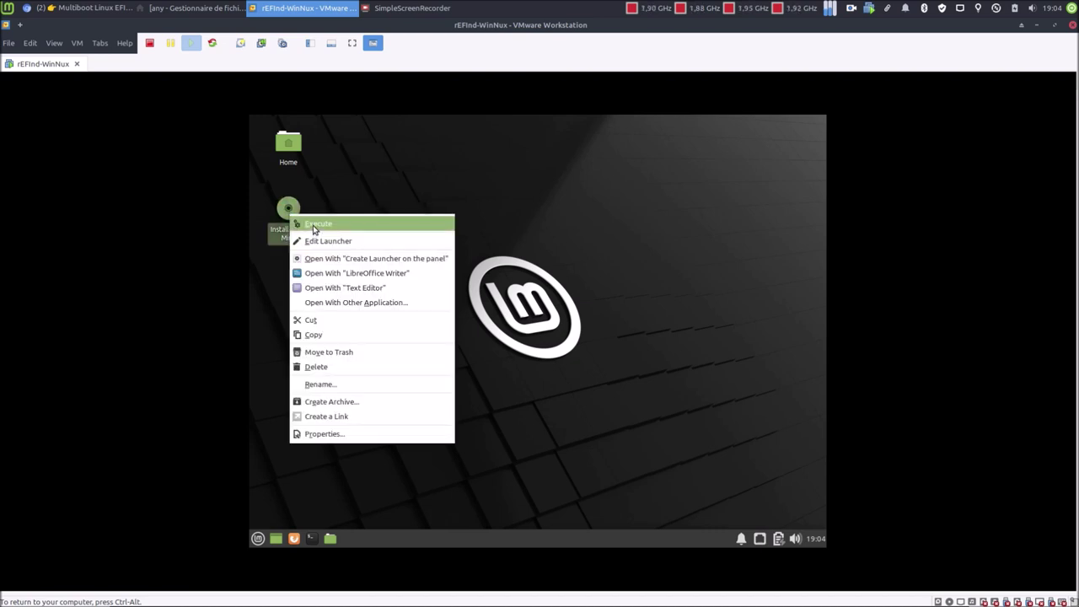
pyautogui.click(312, 224)
pyautogui.click(307, 309)
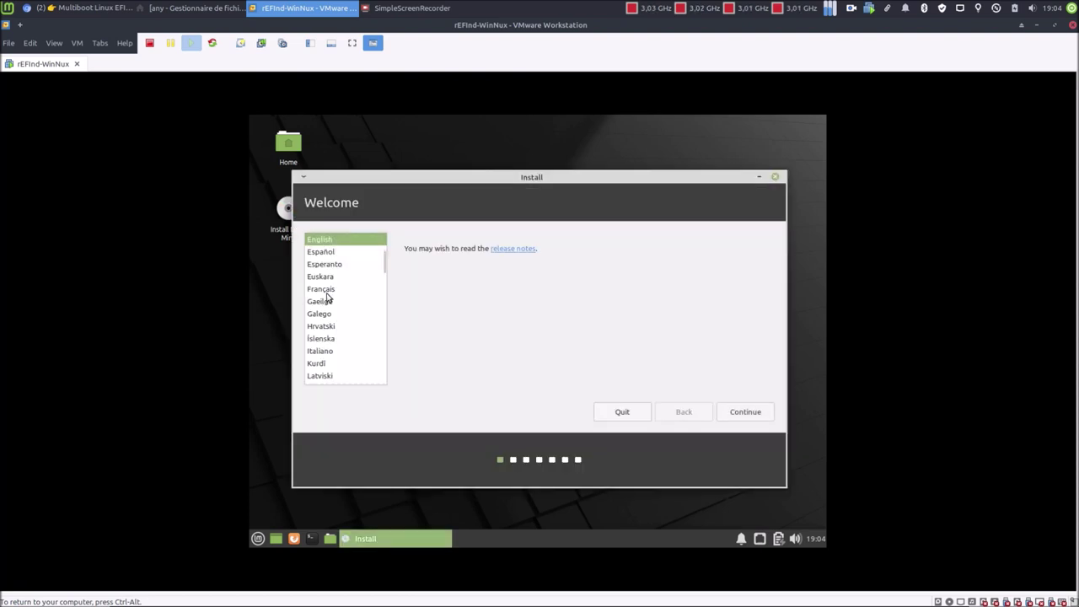
pyautogui.click(326, 291)
pyautogui.click(721, 411)
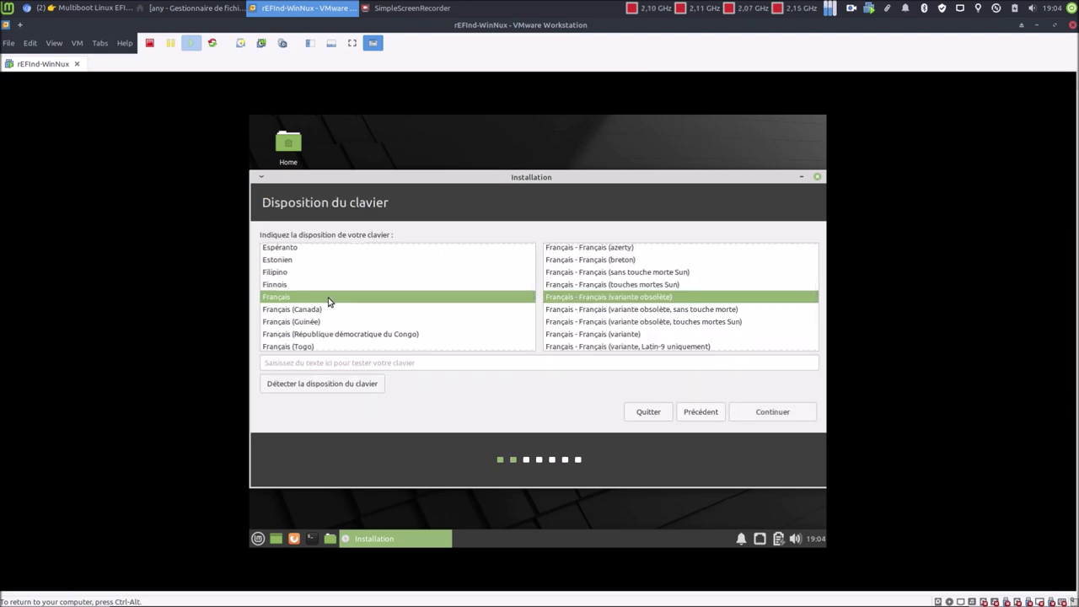
# Set the keyboard layout to Belge and continue past the multimedia codecs page
pyautogui.write('be')
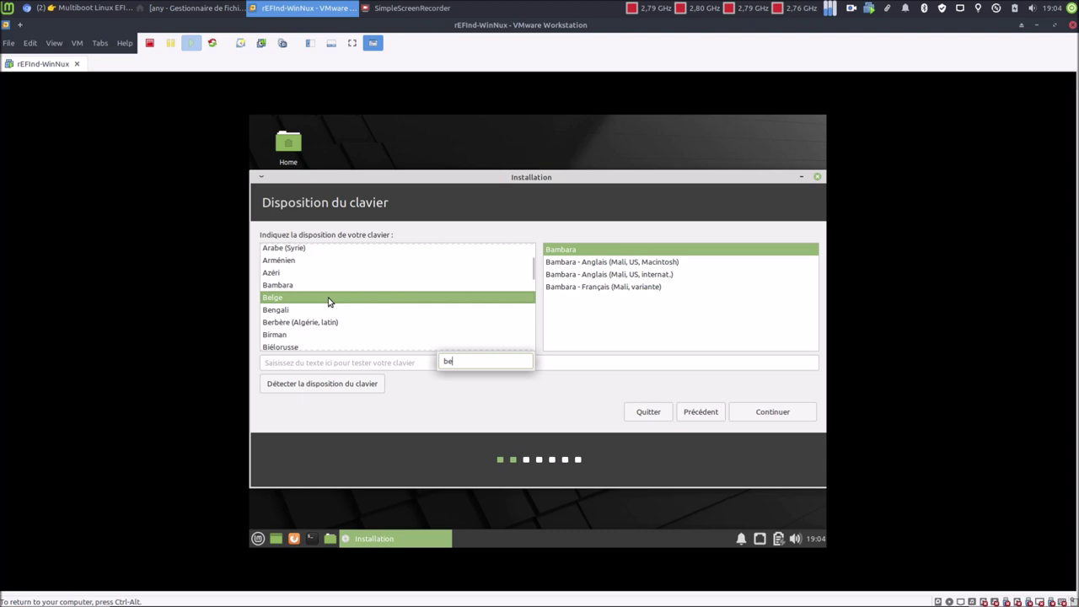
pyautogui.click(768, 413)
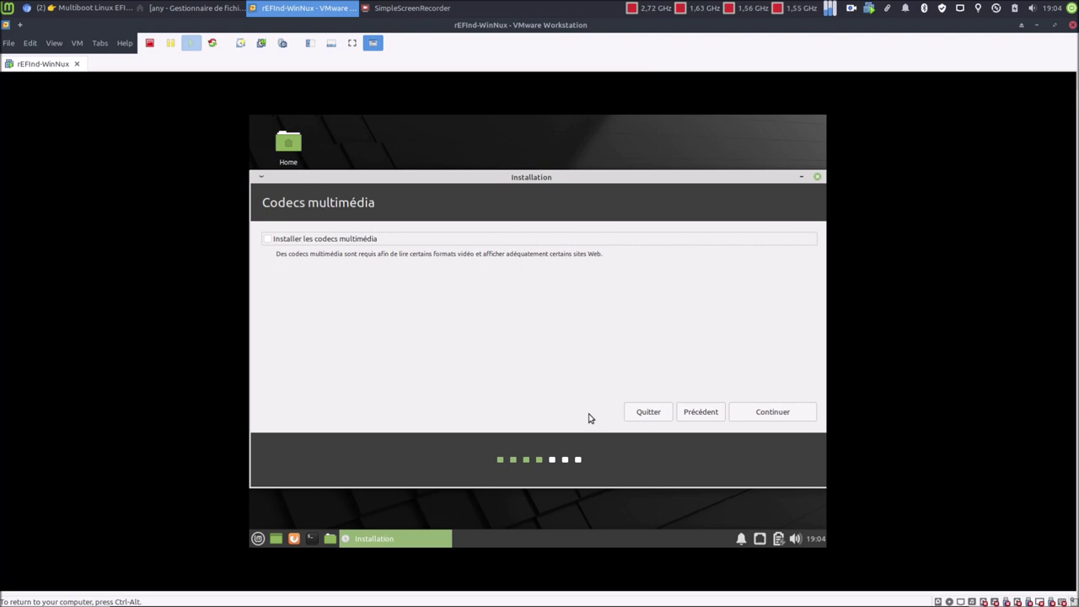
pyautogui.click(762, 413)
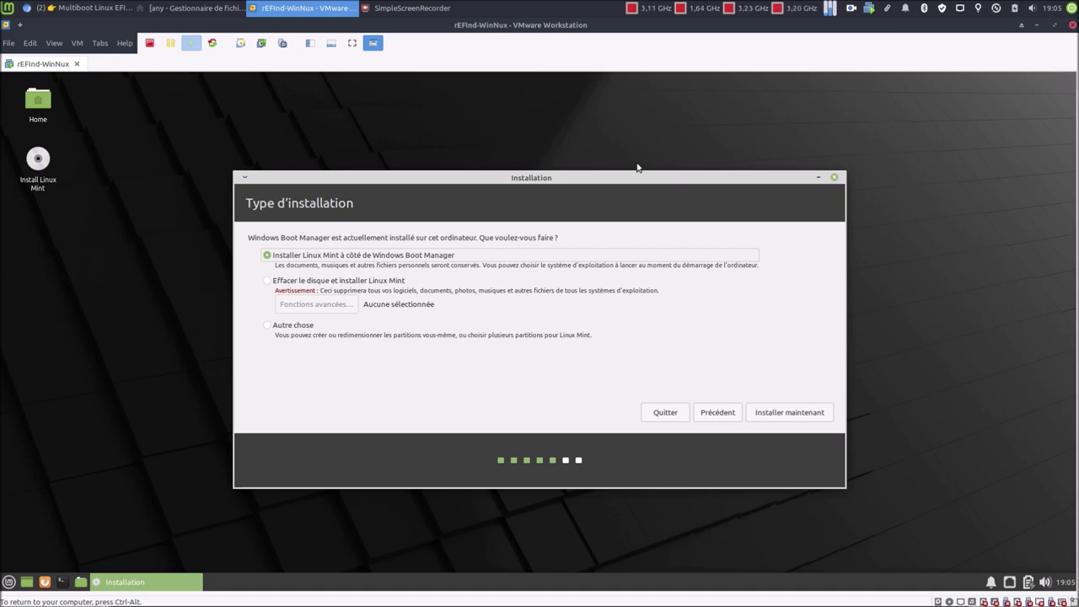
# Choose the manual installation type "Autre chose" and select the 64089 MB free space in the partition table
pyautogui.click(271, 327)
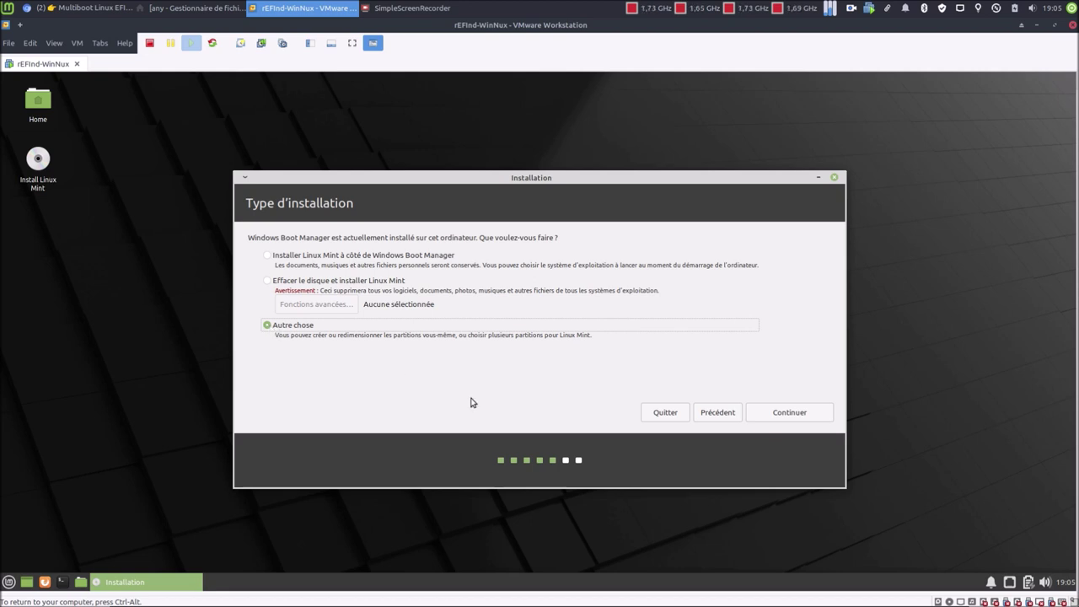
pyautogui.click(750, 414)
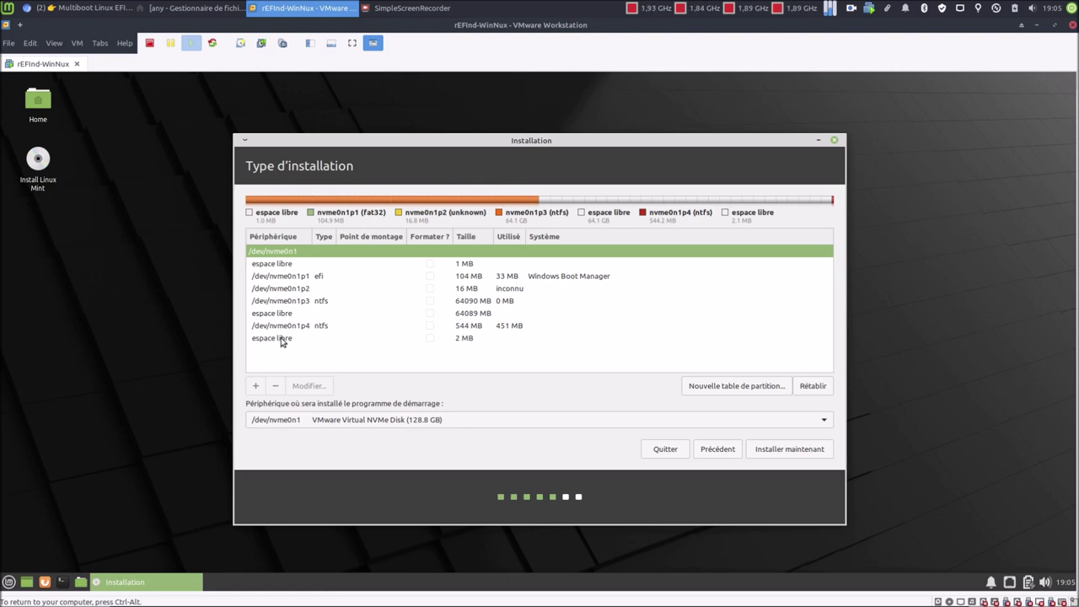
pyautogui.click(463, 315)
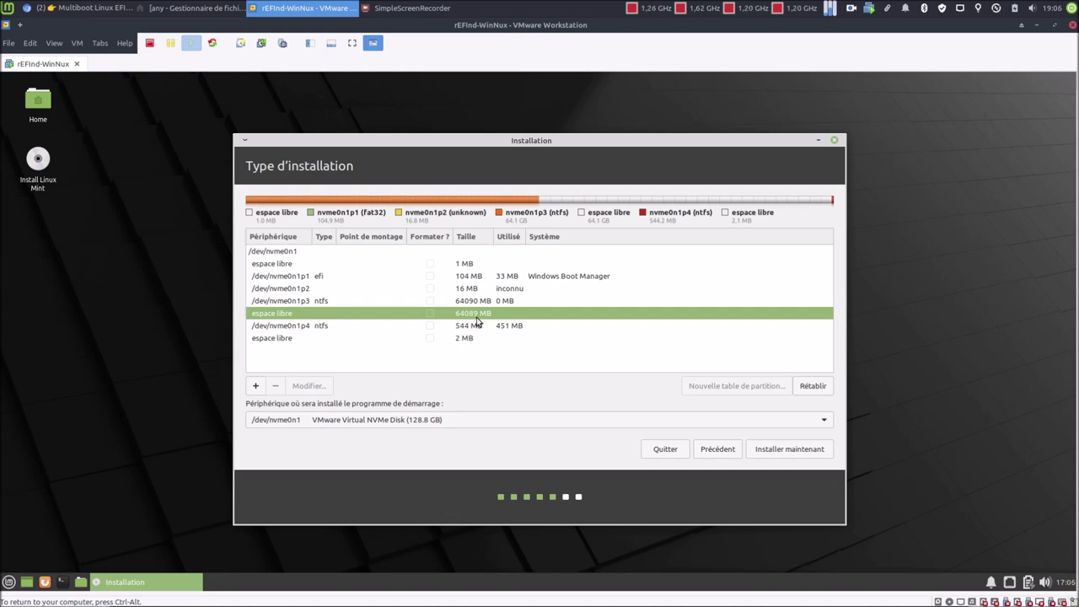
# Create an 8192 MB primary swap partition (espace d'échange) at the start of the selected free space
pyautogui.click(255, 386)
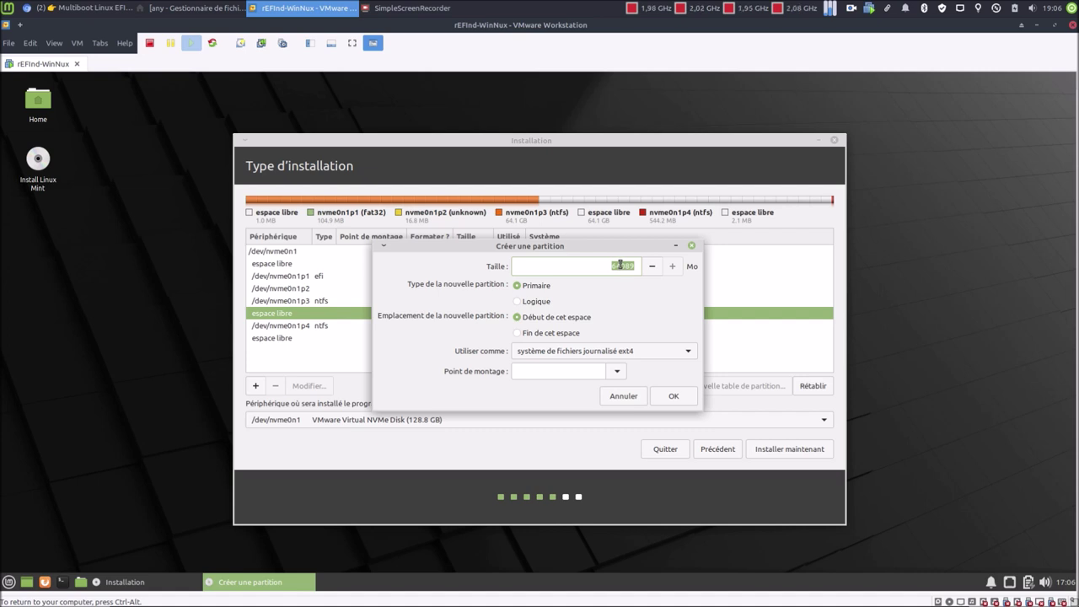
pyautogui.write('8192')
pyautogui.click(538, 350)
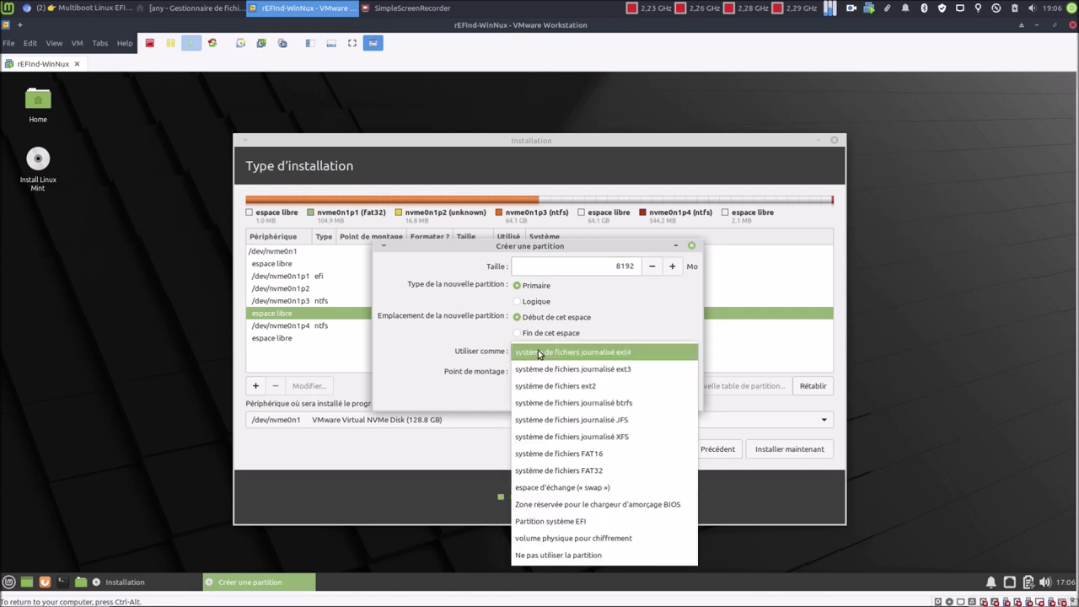
pyautogui.click(568, 488)
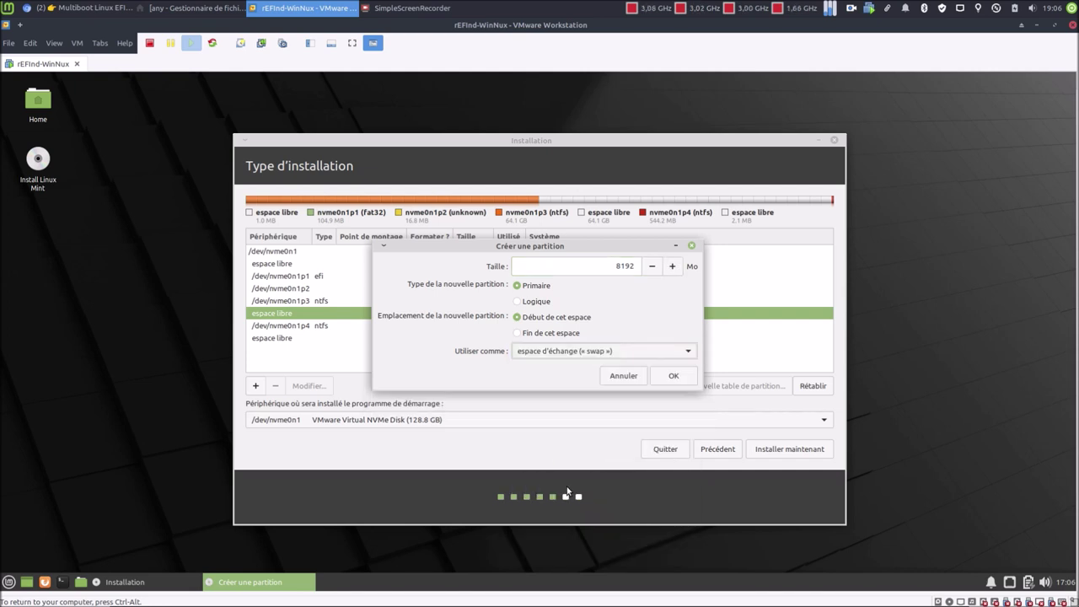
pyautogui.click(660, 381)
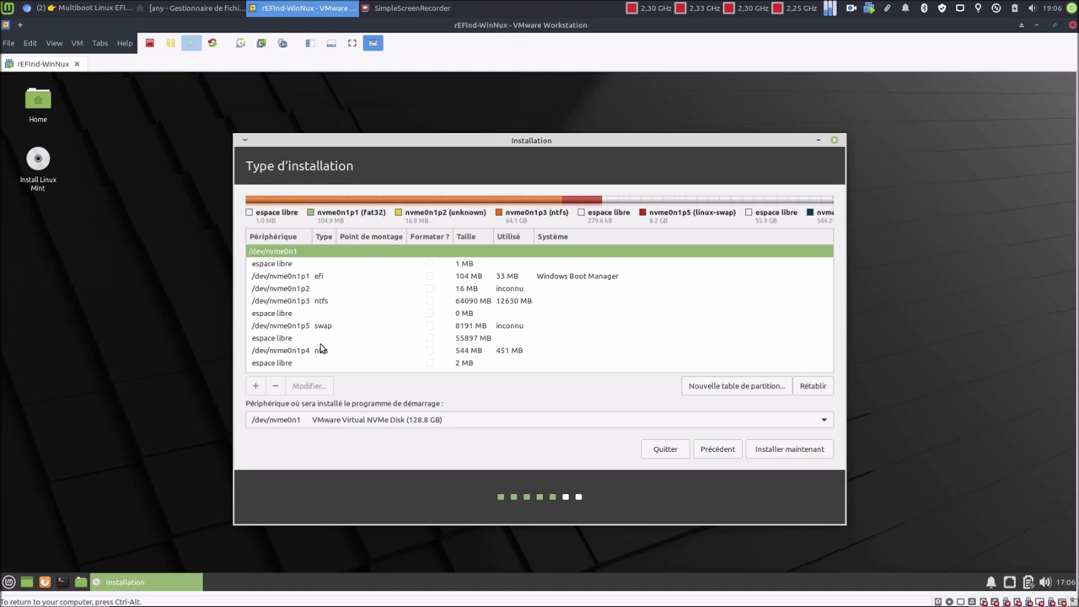
# Create a 20000 MB primary ext4 partition with mount point / in the free space after the swap partition
pyautogui.click(468, 342)
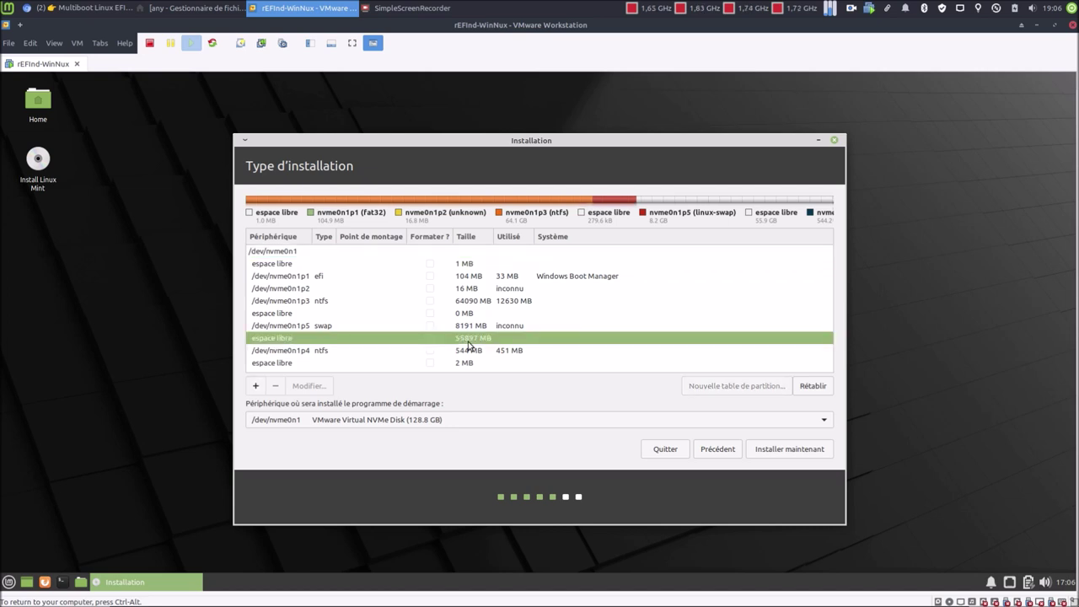
pyautogui.click(256, 385)
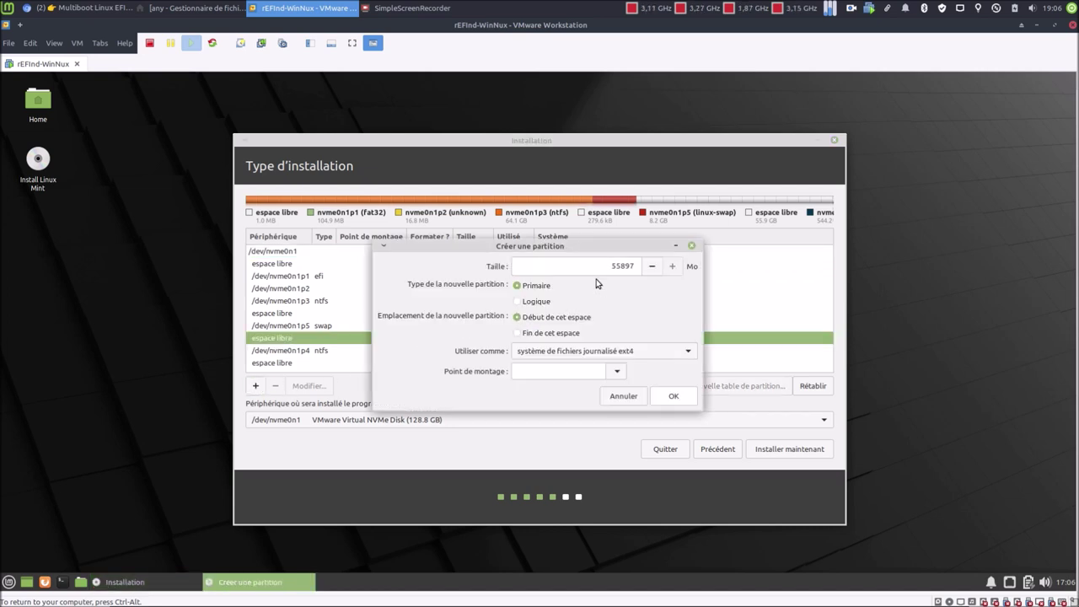
pyautogui.moveTo(610, 266); pyautogui.dragTo(639, 265)
pyautogui.write('2000')
pyautogui.write('0')
pyautogui.click(617, 373)
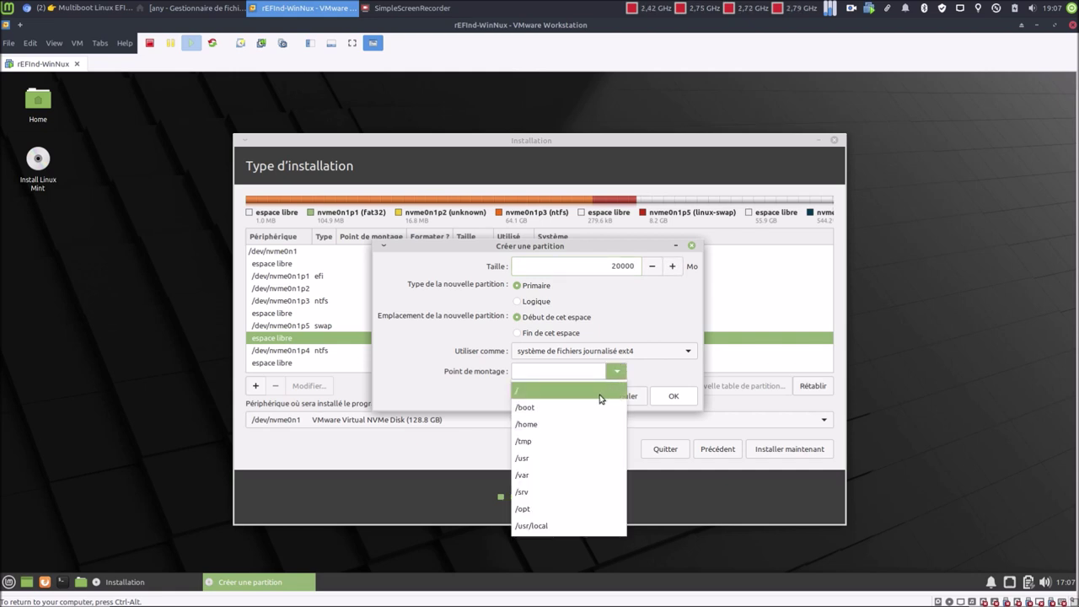
pyautogui.click(601, 394)
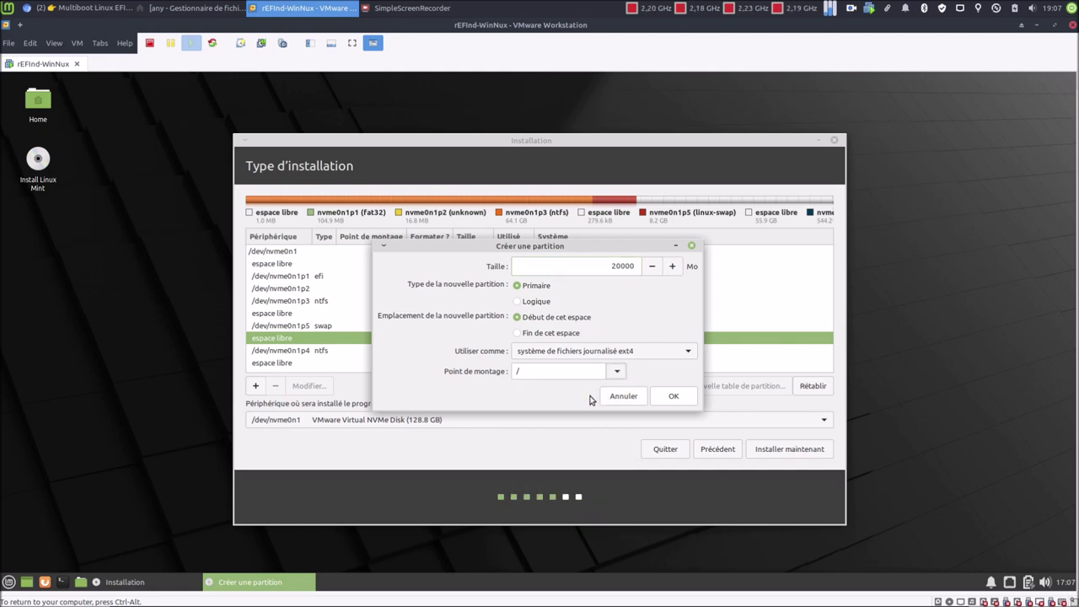
pyautogui.click(693, 397)
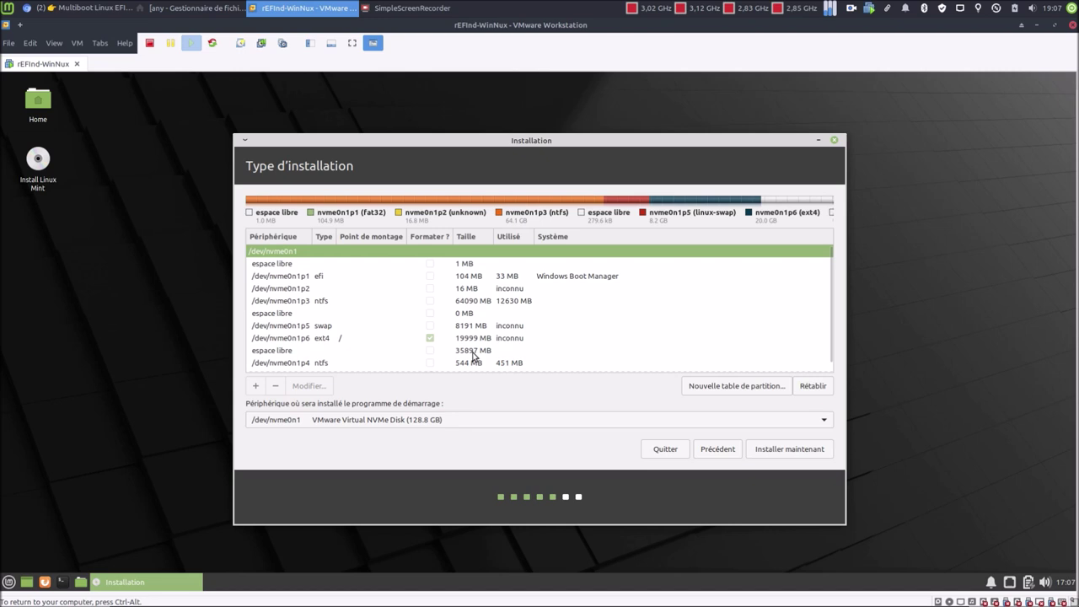
# Create an ext4 partition with mount point /home using all 35898 MB of the free space after the root partition
pyautogui.click(474, 352)
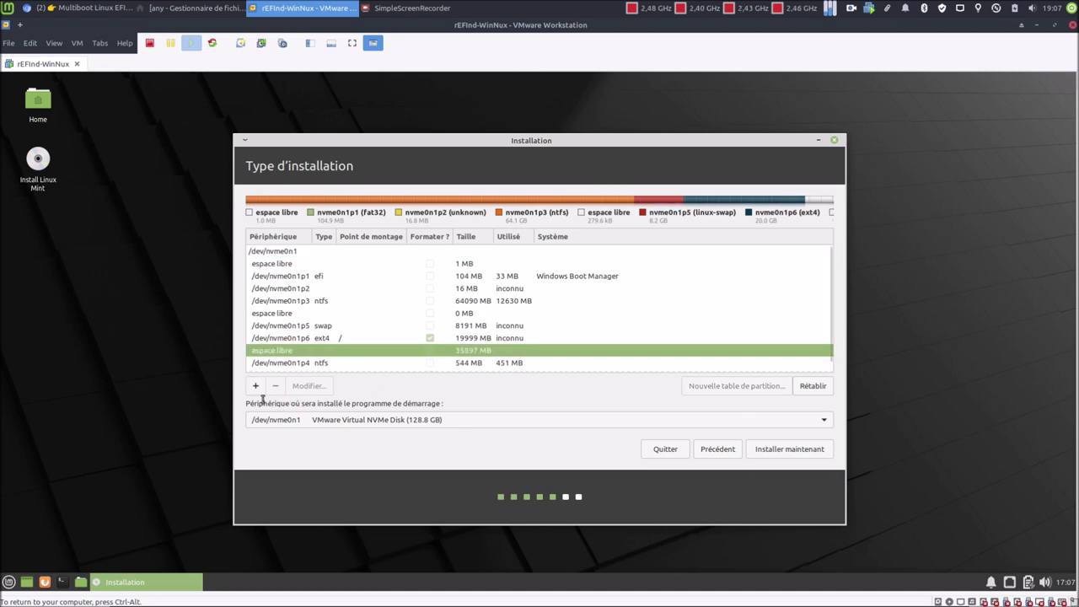
pyautogui.click(256, 386)
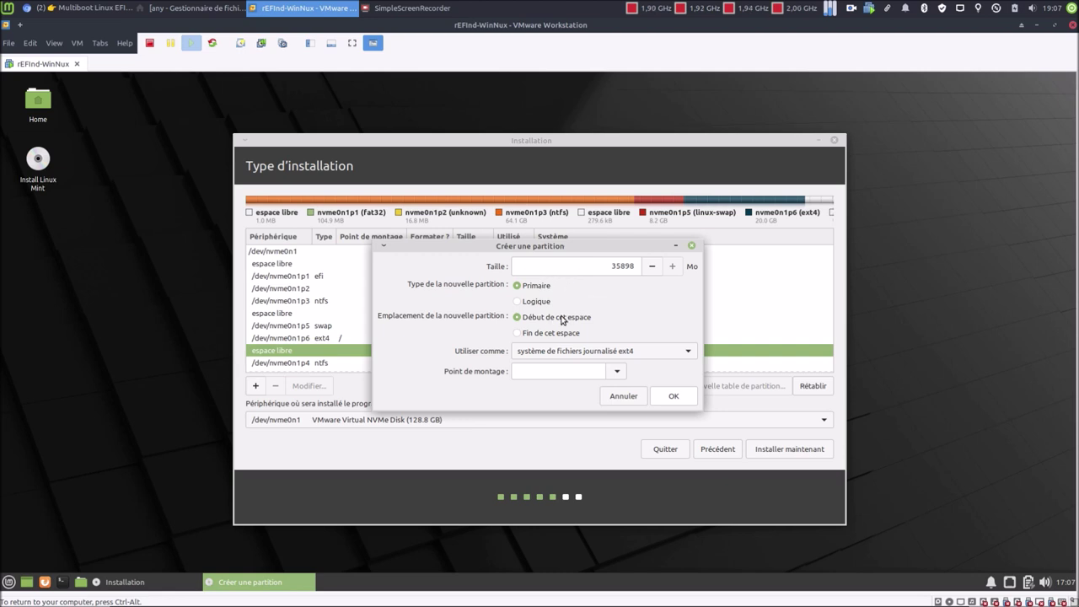
pyautogui.click(617, 372)
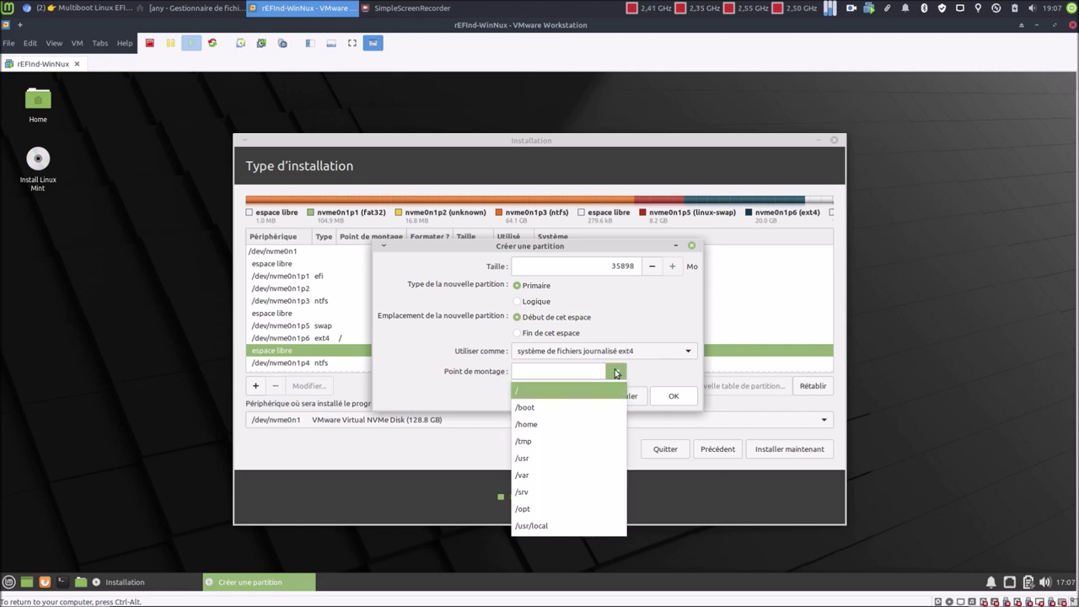
pyautogui.click(577, 426)
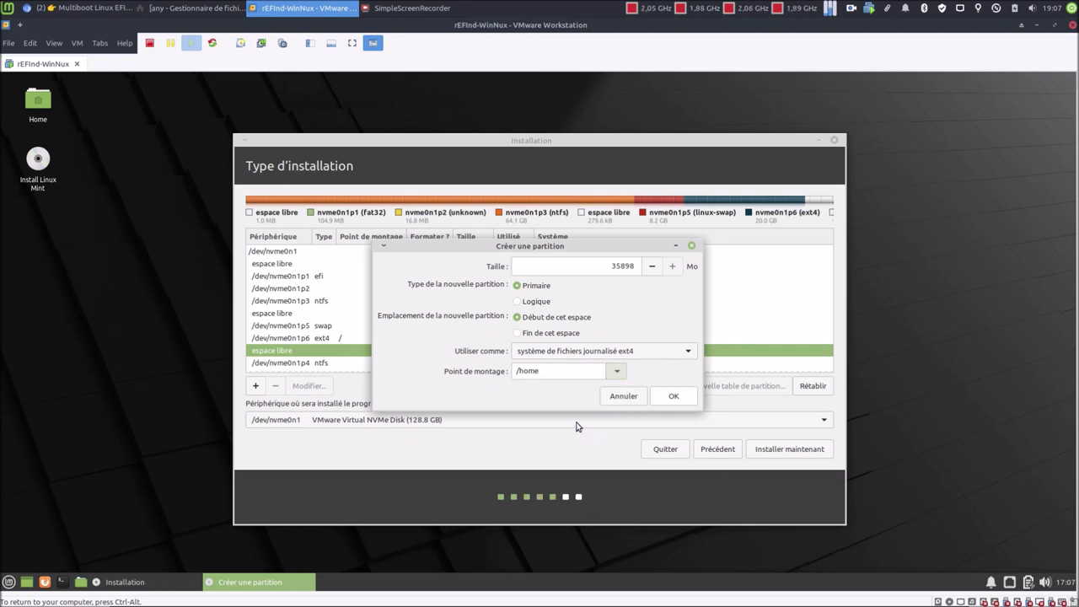
pyautogui.click(665, 397)
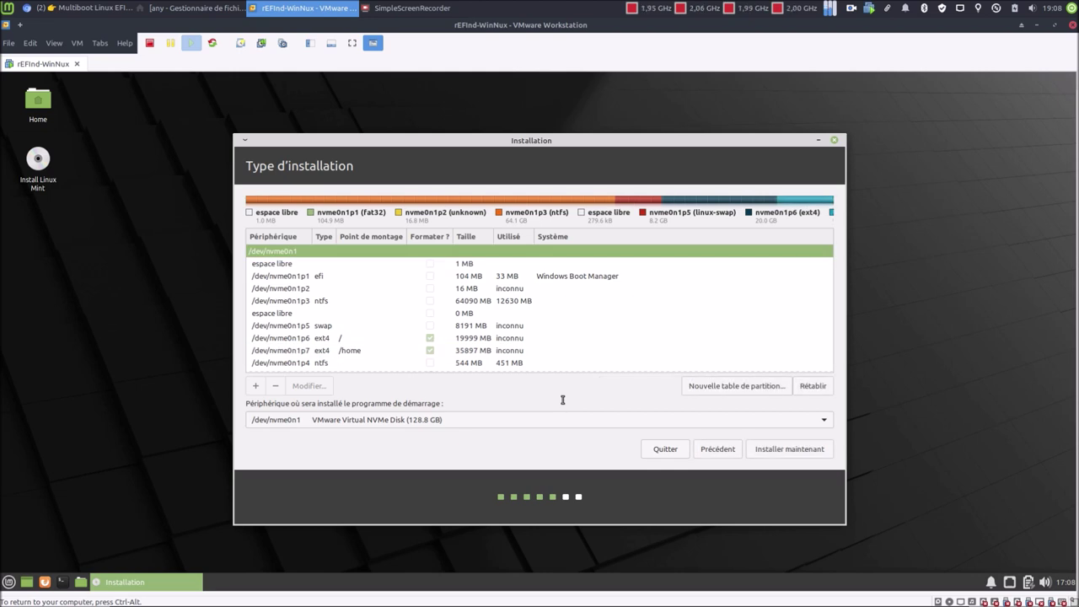
# Start the installation by applying the partition changes to the disk, and proceed to the user details page
pyautogui.click(766, 451)
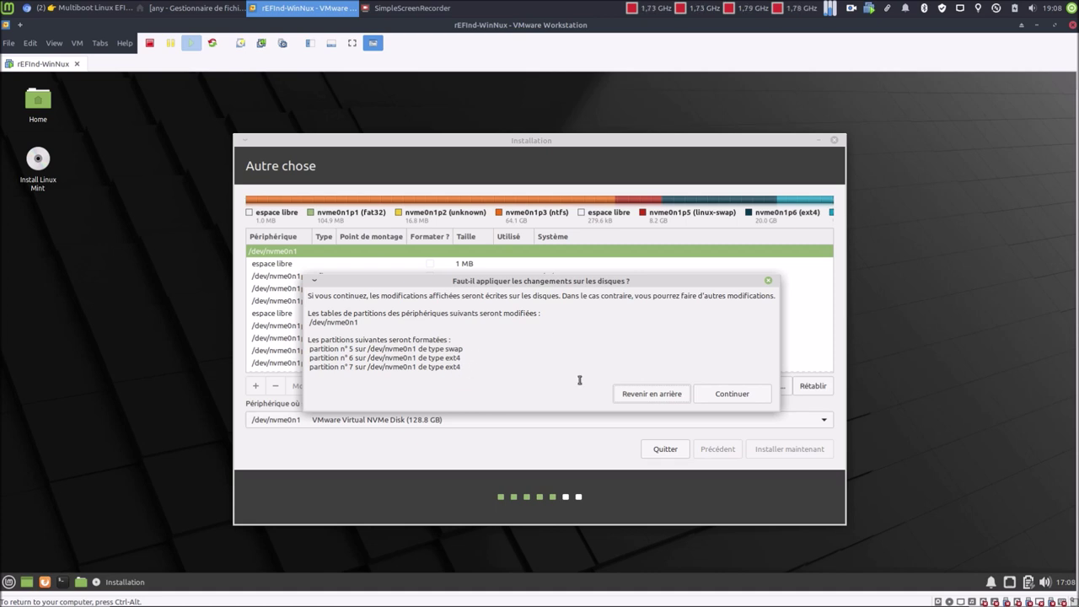
pyautogui.click(733, 394)
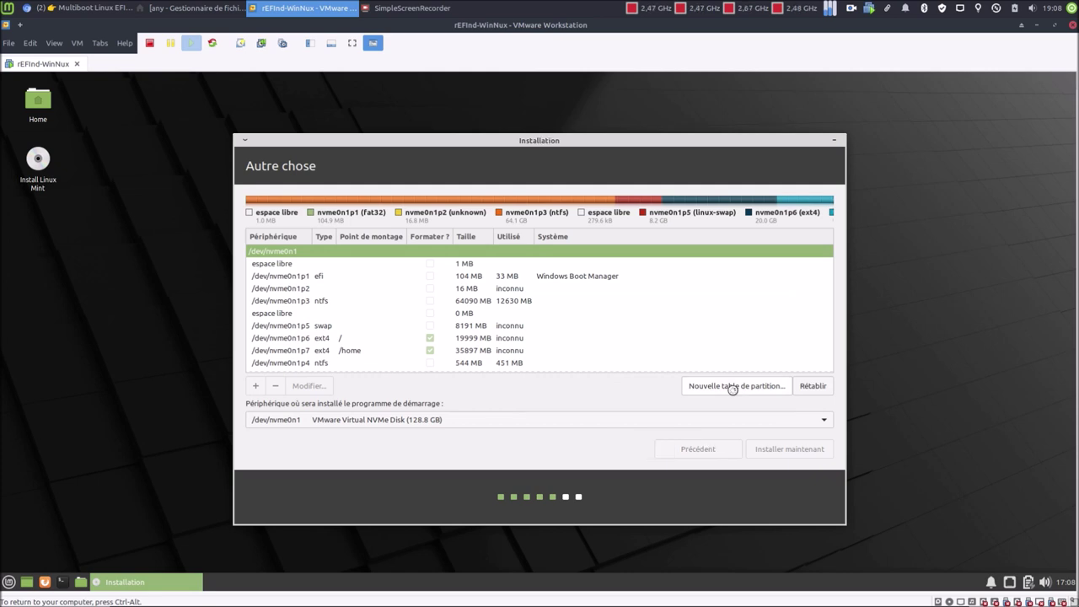
pyautogui.click(779, 451)
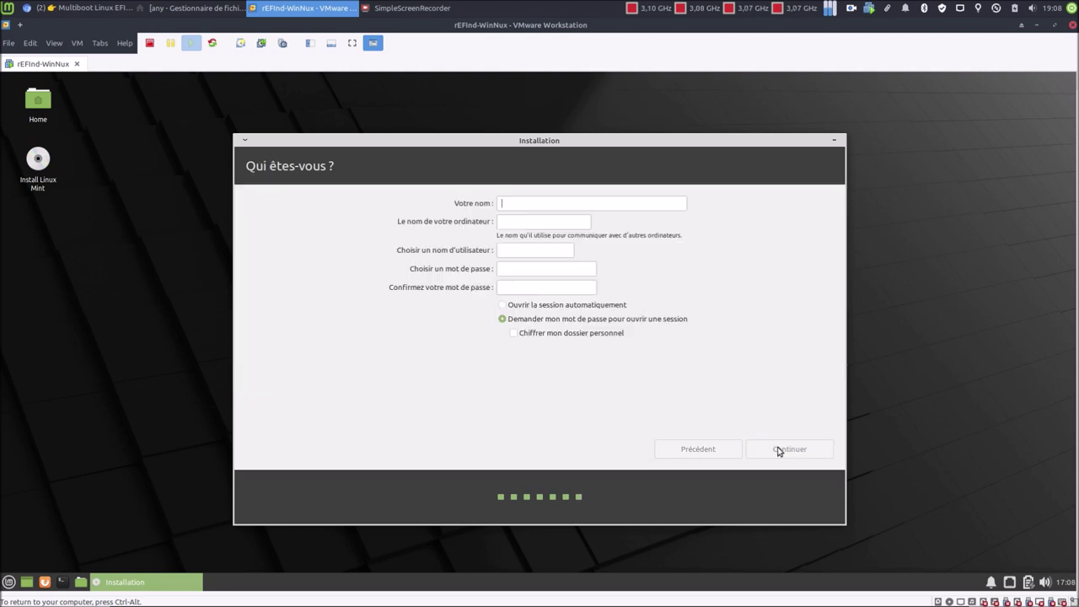
# Enter the user's name and set the computer name to bbl-mint-vm
pyautogui.write('blablateur')
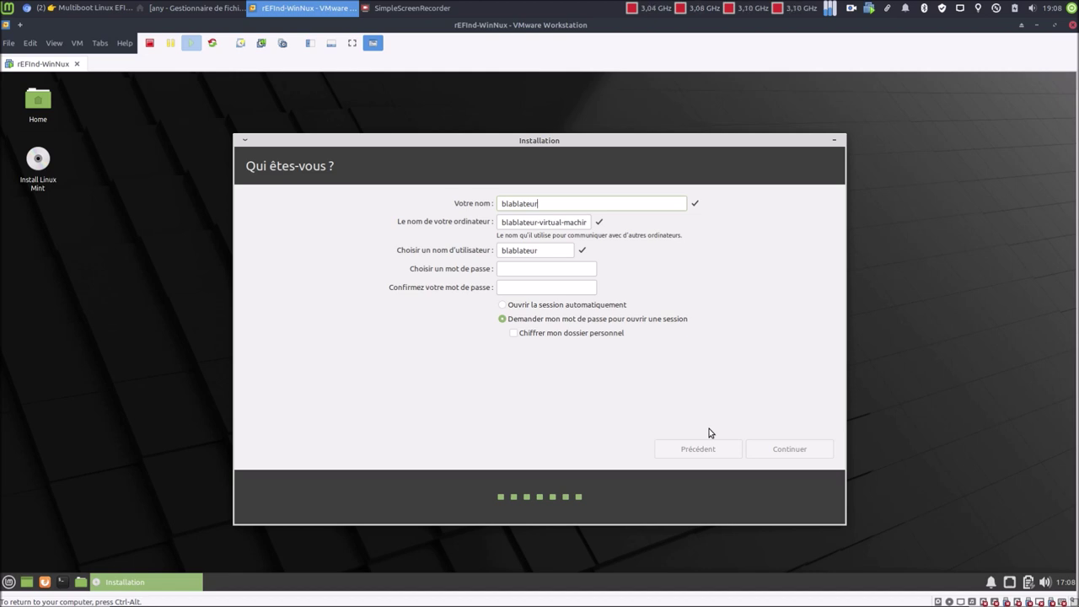
pyautogui.press('Tab')
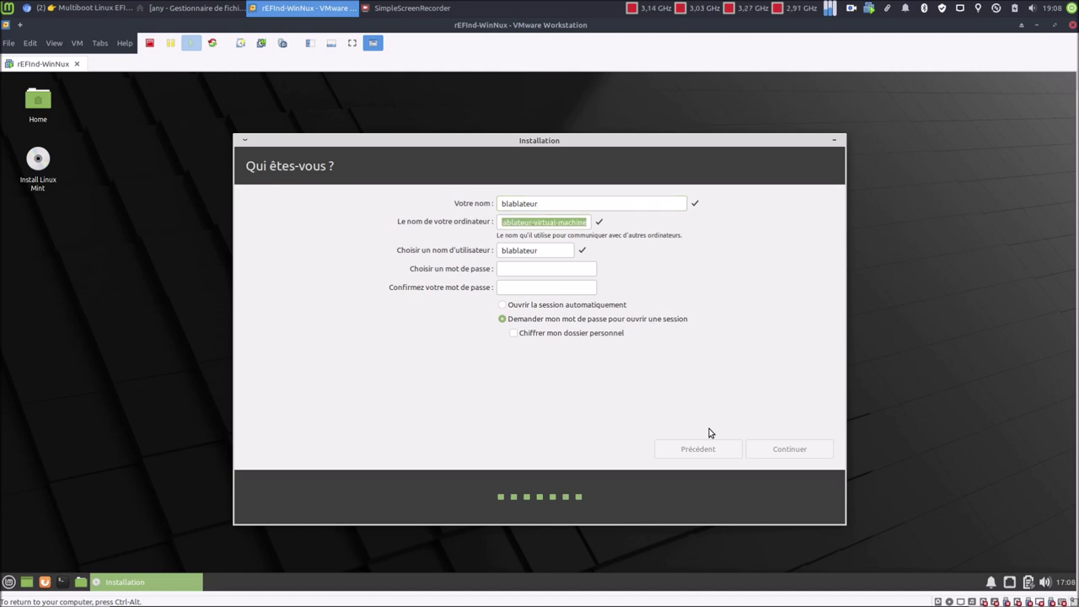
pyautogui.write('bbl-')
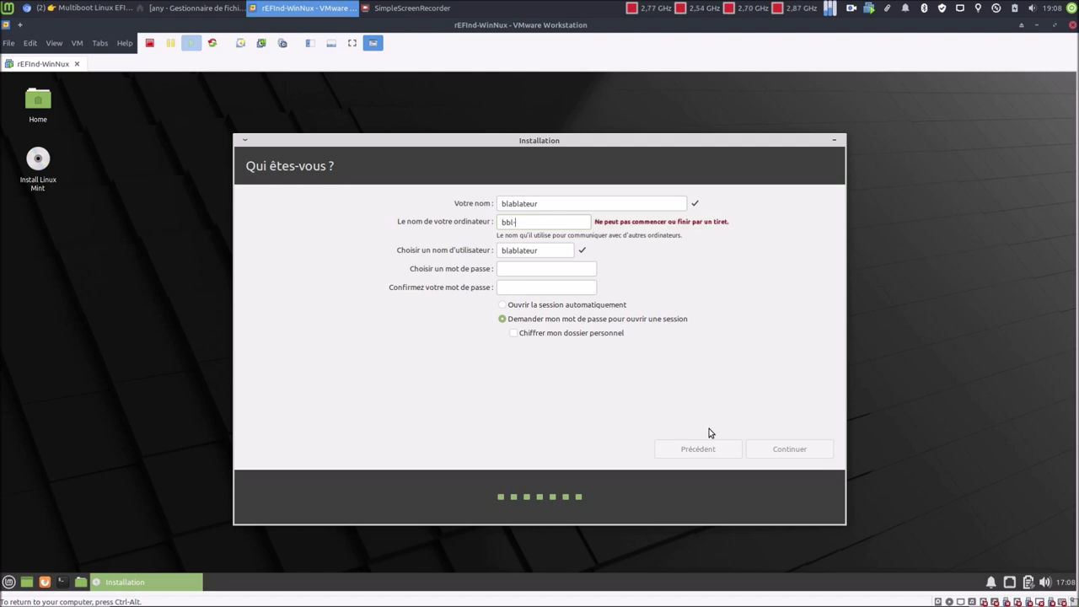
pyautogui.write('mint-vm')
pyautogui.press('Tab')
# Enter the username and the account password with its confirmation, choose automatic login and continue the installation
pyautogui.write('b')
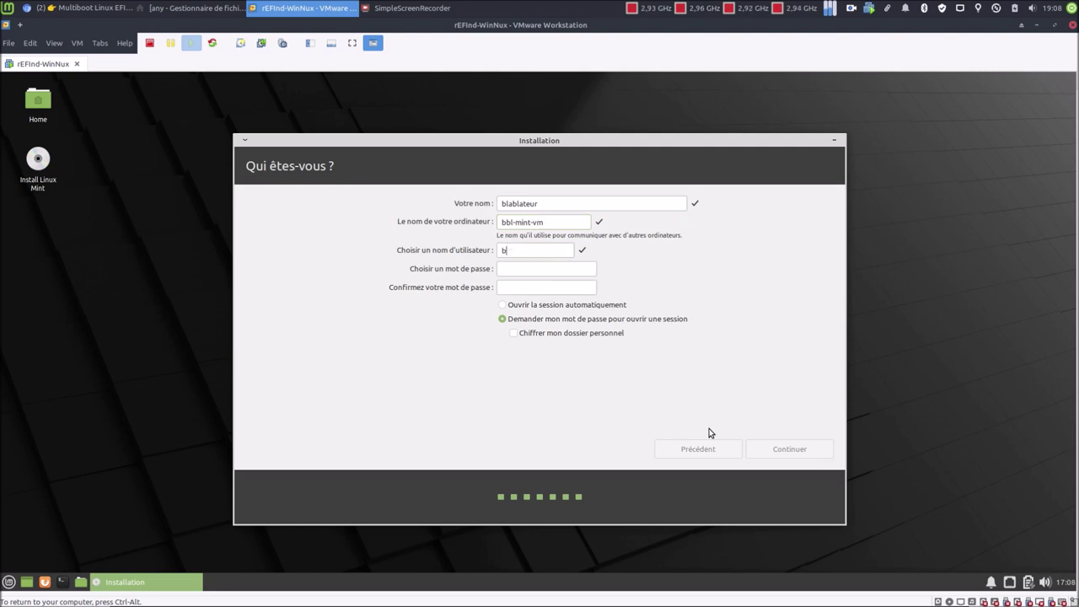
pyautogui.write('bl************')
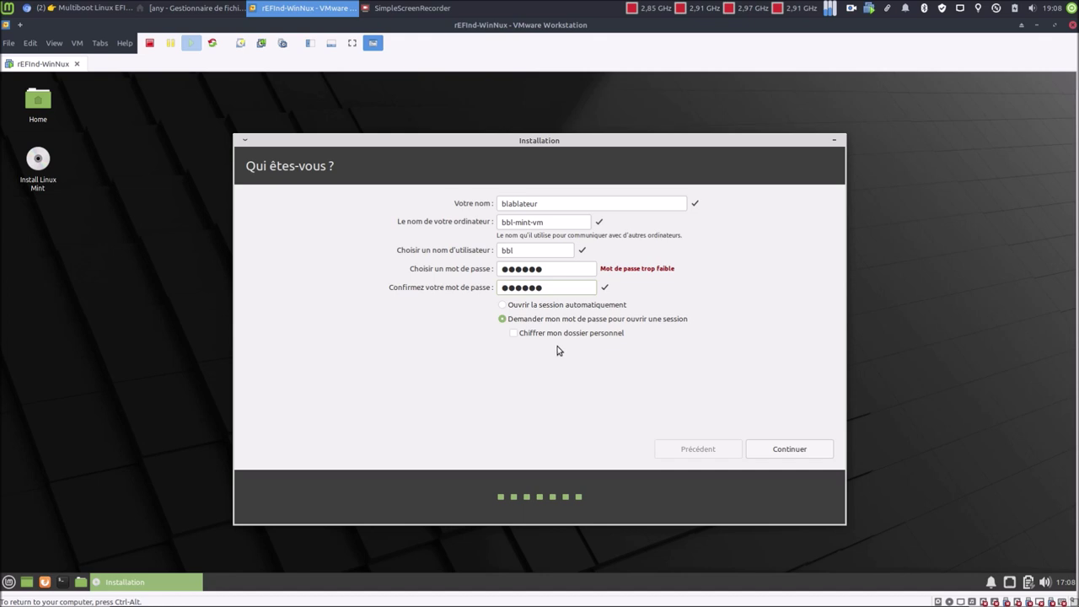
pyautogui.click(533, 308)
pyautogui.click(773, 450)
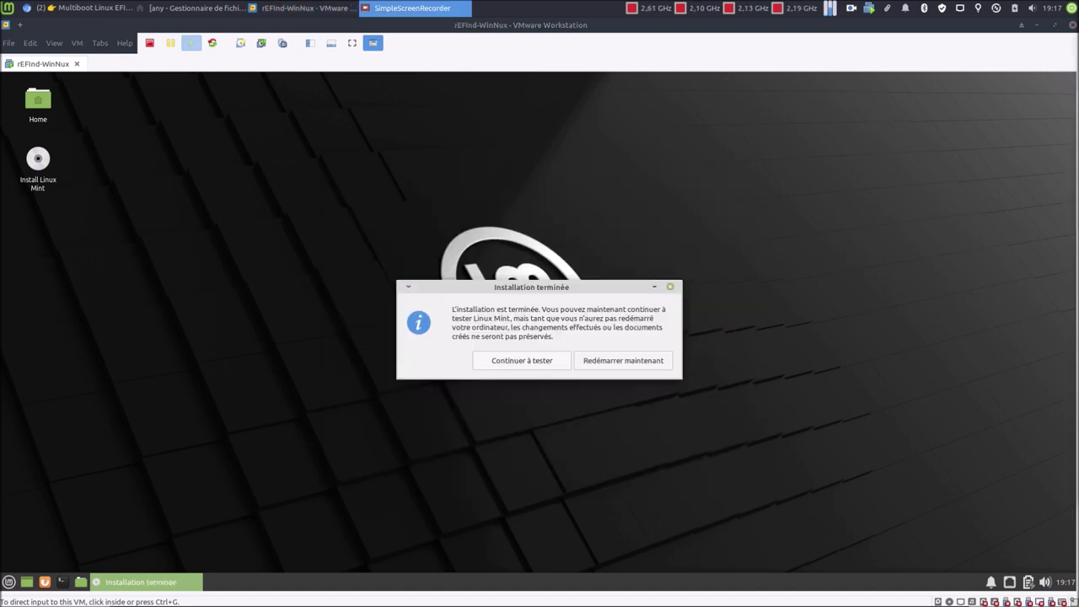
# Restart the virtual machine after the completed installation and confirm removal of the installation medium
pyautogui.moveTo(549, 294); pyautogui.dragTo(536, 288)
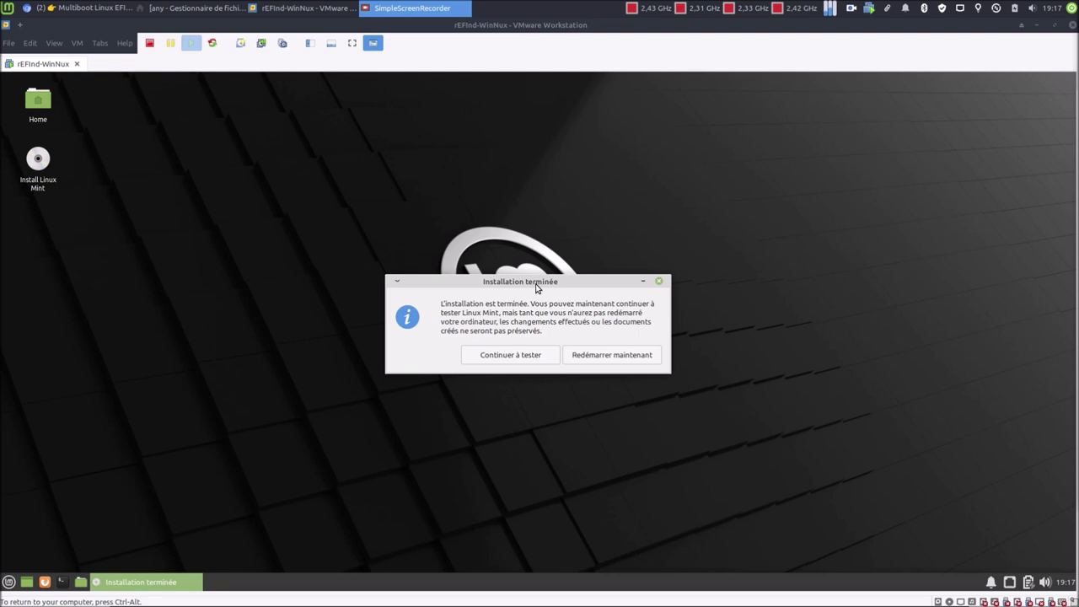
pyautogui.click(584, 356)
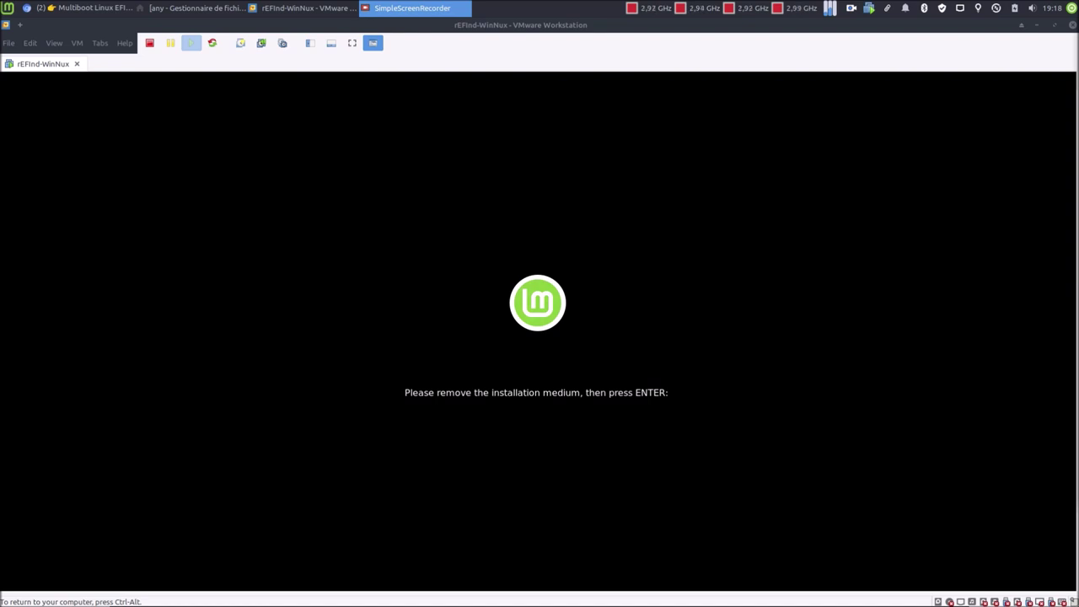
pyautogui.press('Return')
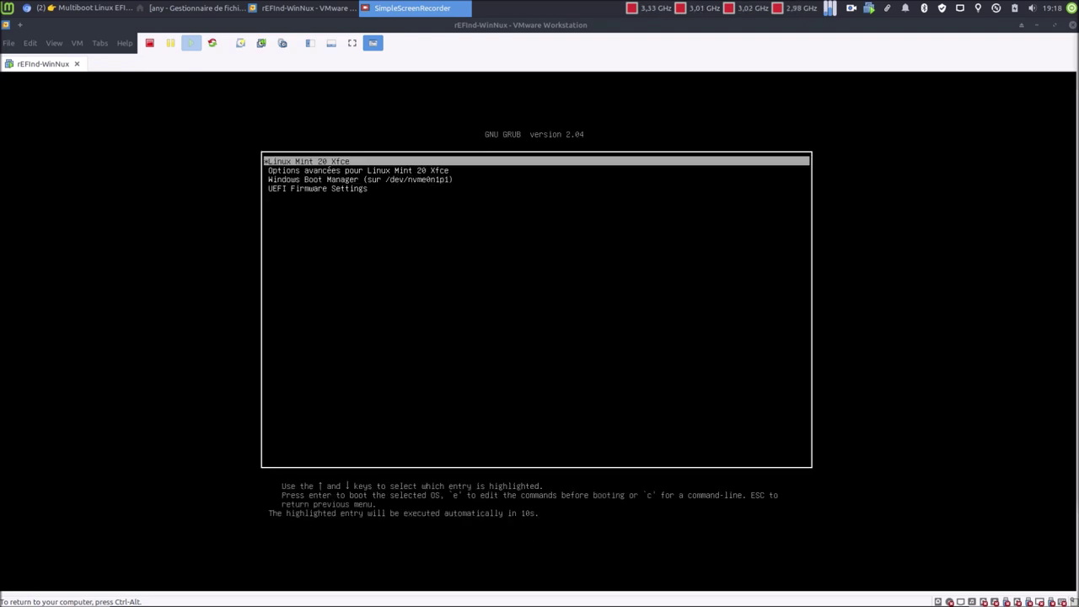
# Look through the GRUB boot entries for Linux Mint 20 Xfce, its advanced options, Windows Boot Manager and UEFI Firmware Settings
pyautogui.press('Down')
pyautogui.press('Down')
pyautogui.press('Down')
pyautogui.press('Up')
pyautogui.press('Up')
pyautogui.press('Up')
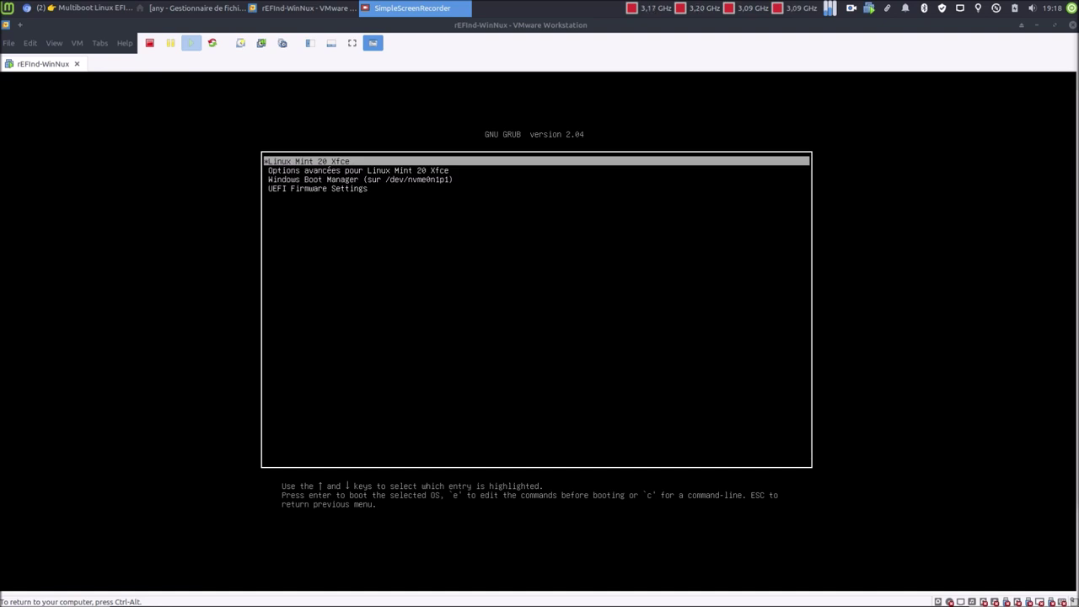
pyautogui.press('Down')
pyautogui.press('Down')
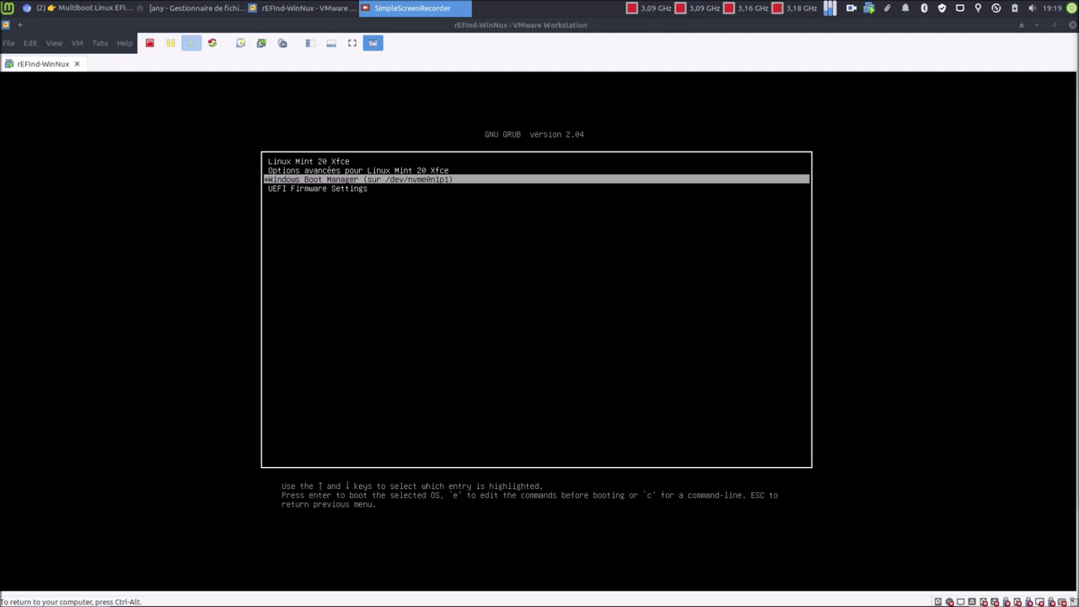
pyautogui.press('Up')
pyautogui.press('Up')
pyautogui.press('Down')
pyautogui.press('Up')
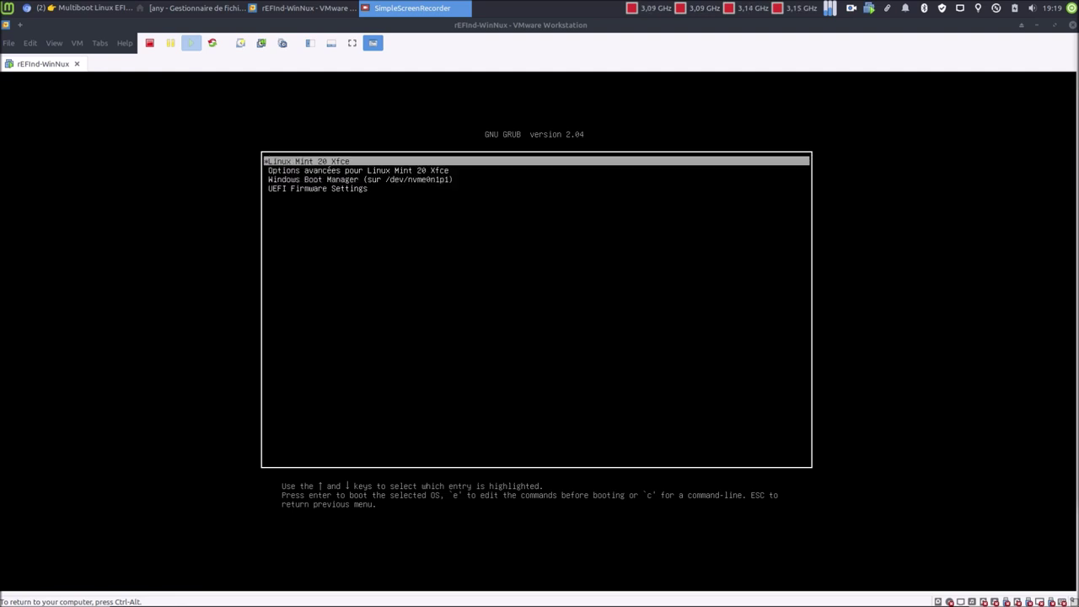
# Check the virtual machine's CD/DVD (SATA) connection settings and ISO image, and save the settings
pyautogui.hotkey('ctrl', 'alt')
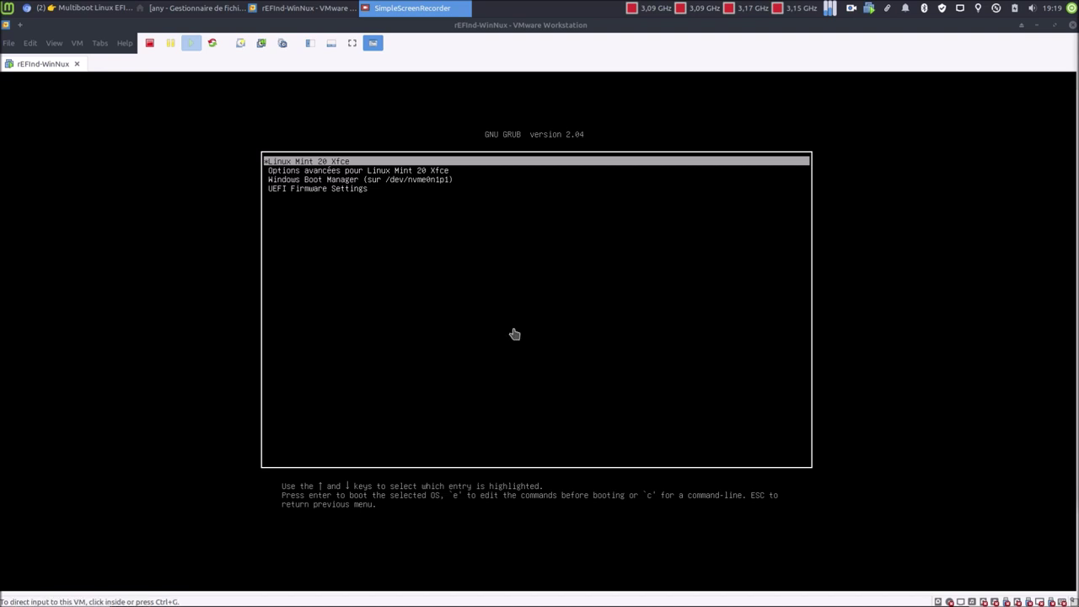
pyautogui.rightClick(56, 69)
pyautogui.click(119, 253)
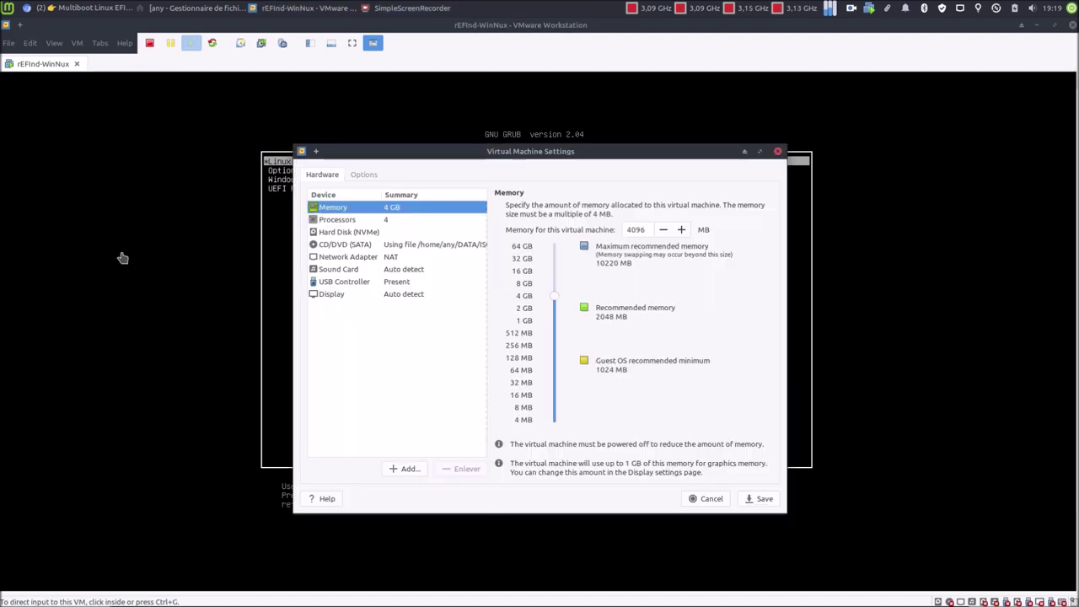
pyautogui.click(432, 246)
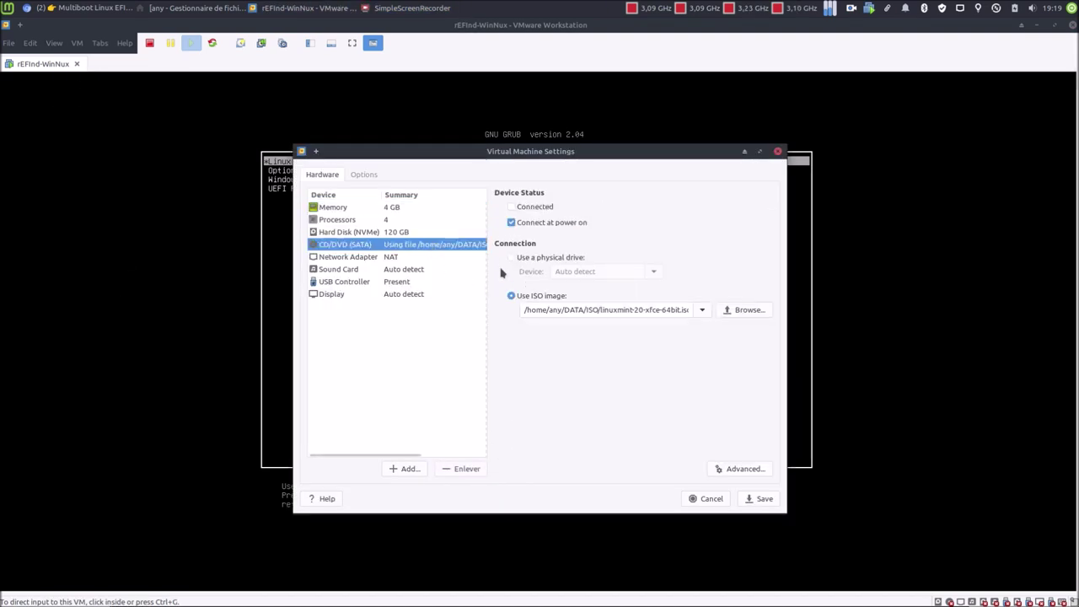
pyautogui.click(762, 498)
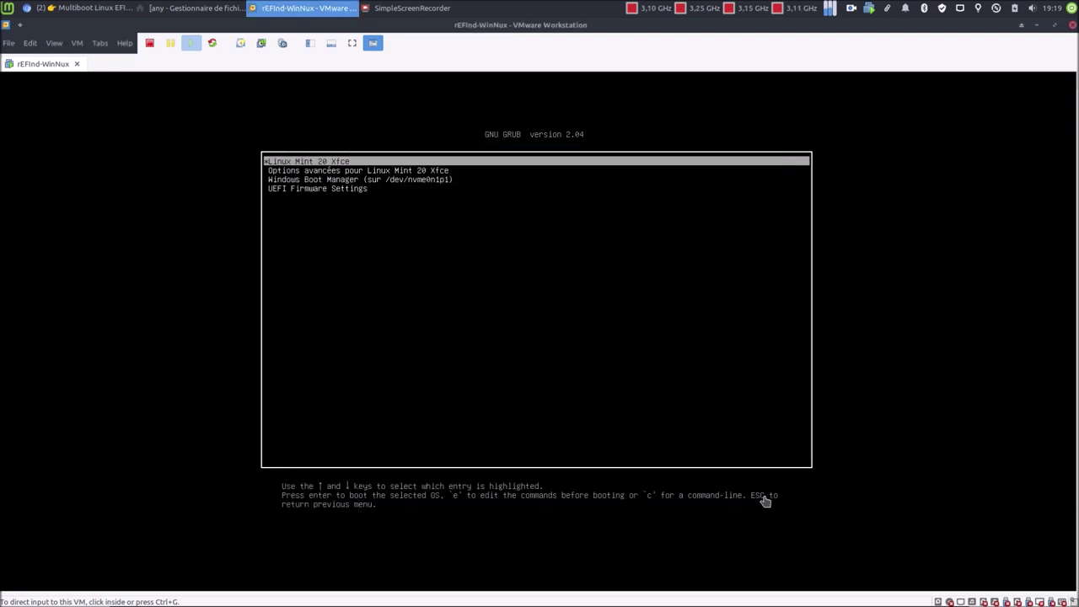
# Check the virtual machine's firmware type in its advanced options, leaving the settings without saving
pyautogui.rightClick(56, 71)
pyautogui.click(75, 254)
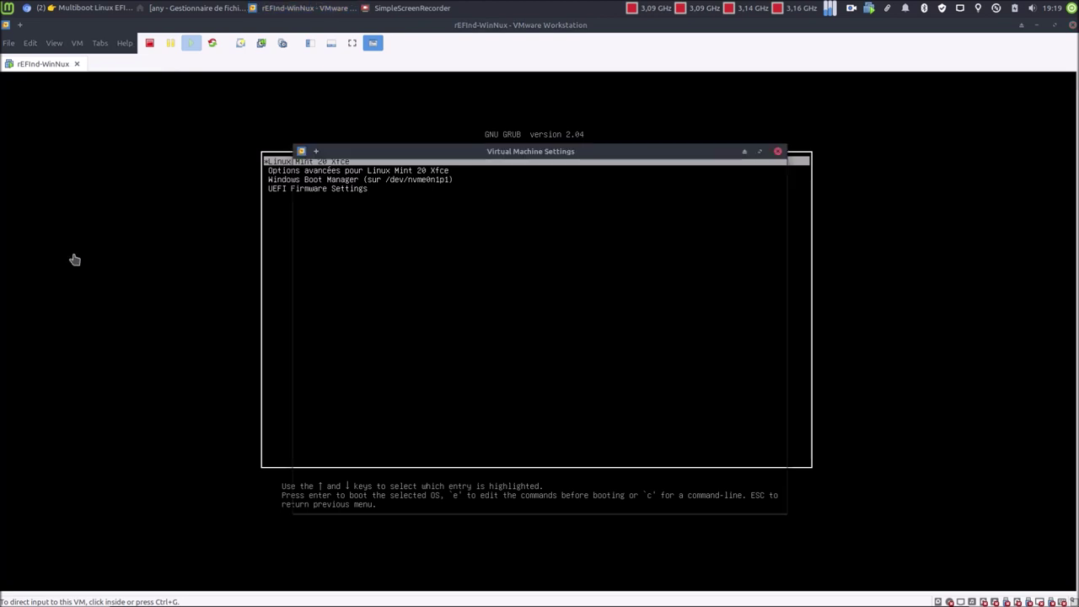
pyautogui.click(364, 175)
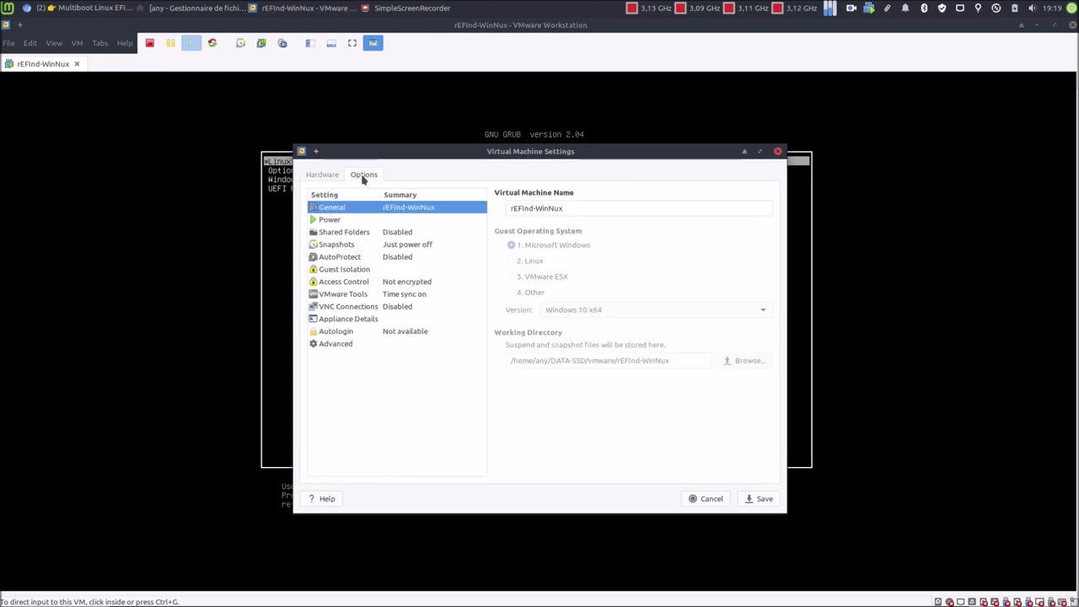
pyautogui.click(343, 344)
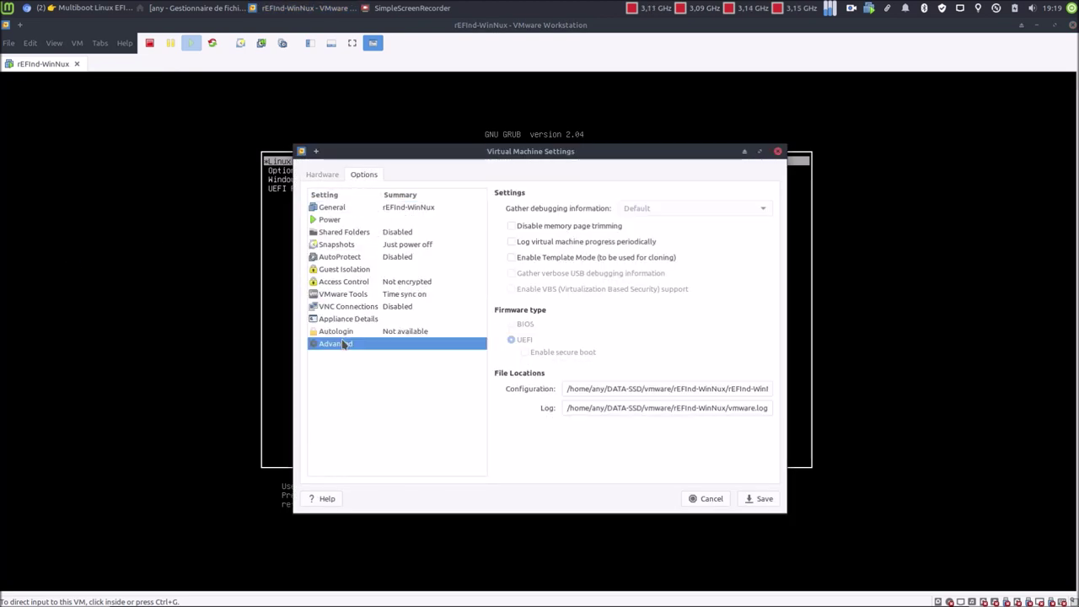
pyautogui.click(706, 501)
# Boot Linux Mint 20 Xfce from GRUB and bring up a maximized terminal with the welcome window closed
pyautogui.click(437, 350)
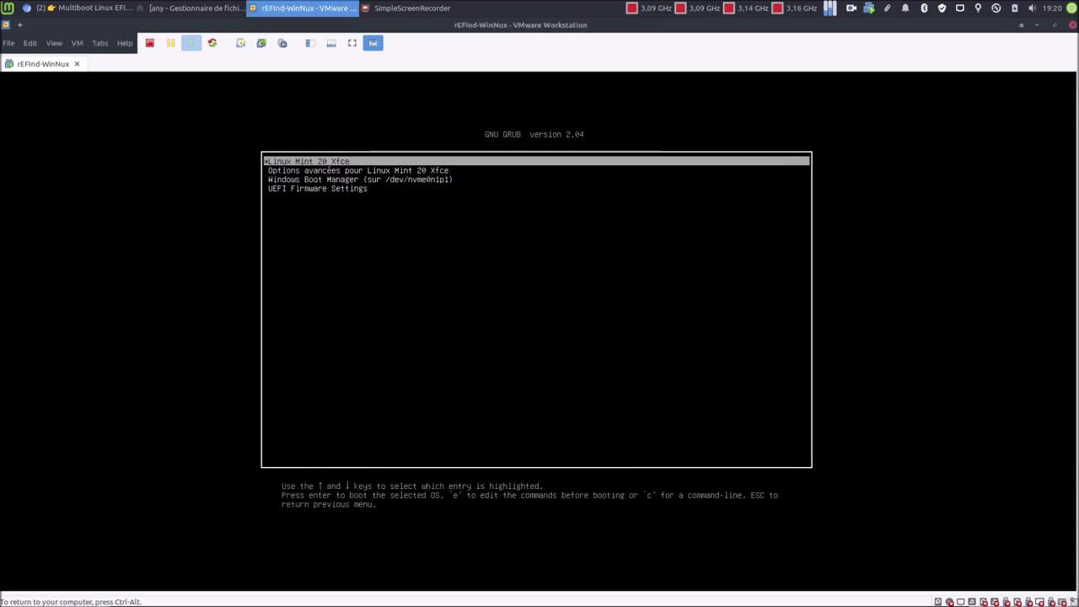
pyautogui.press('Return')
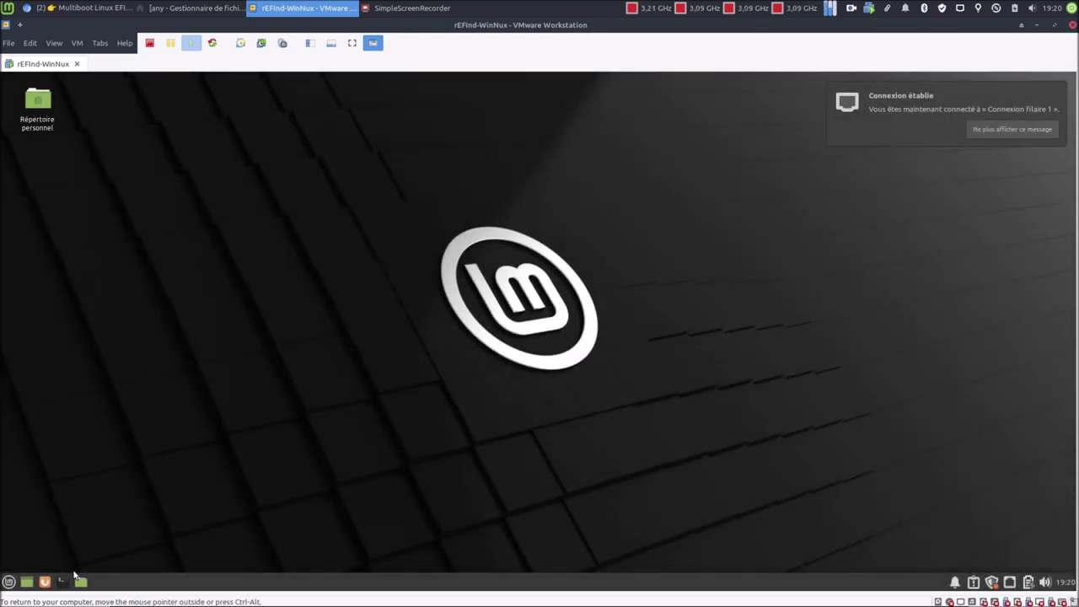
pyautogui.click(61, 581)
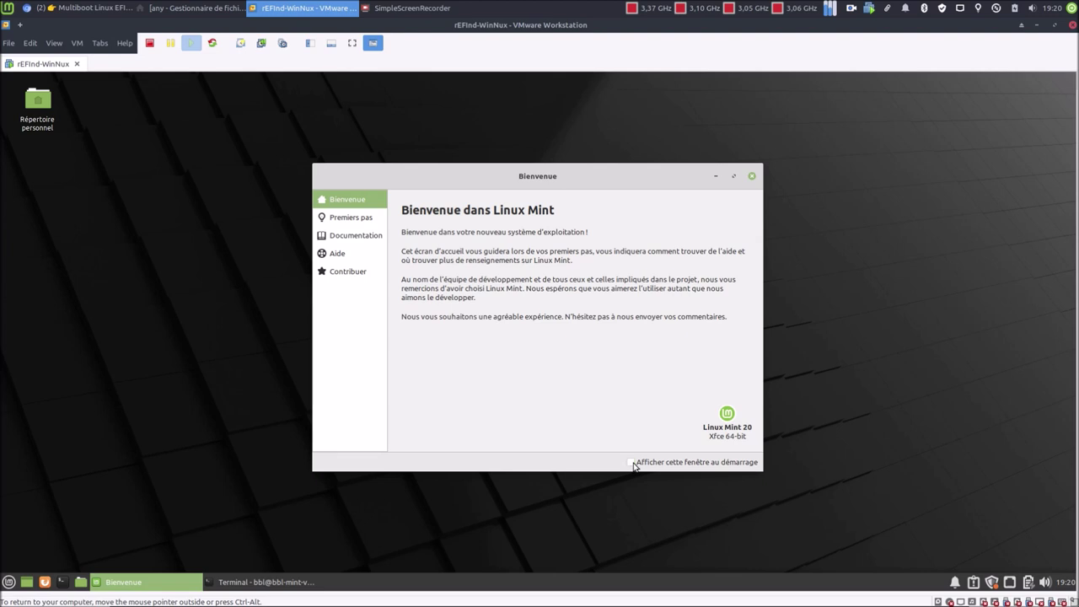
pyautogui.click(751, 175)
pyautogui.click(696, 199)
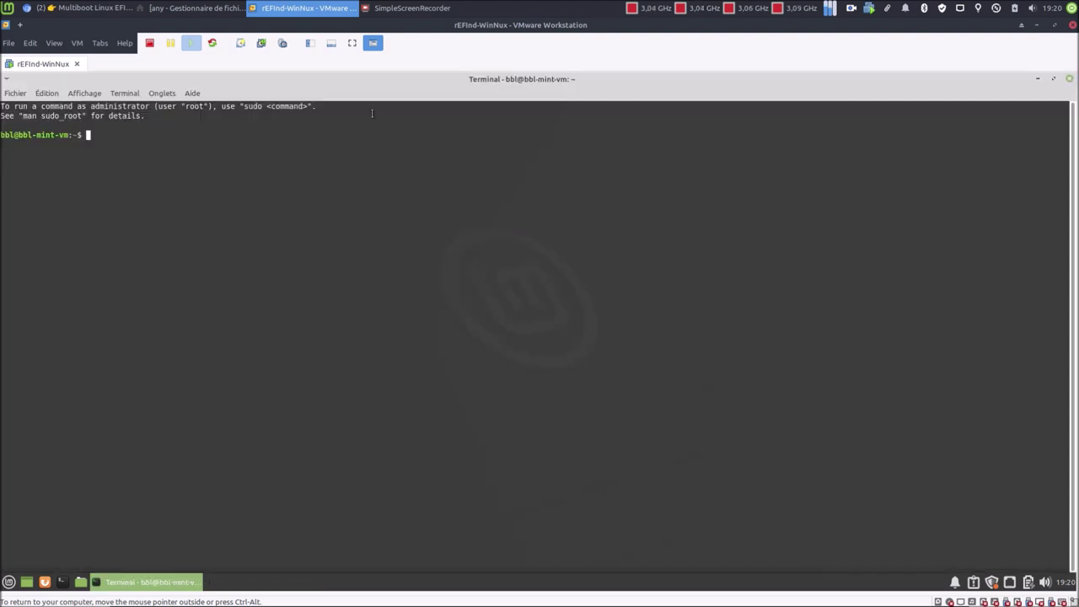
# Enlarge the terminal text by two zoom levels
pyautogui.click(93, 95)
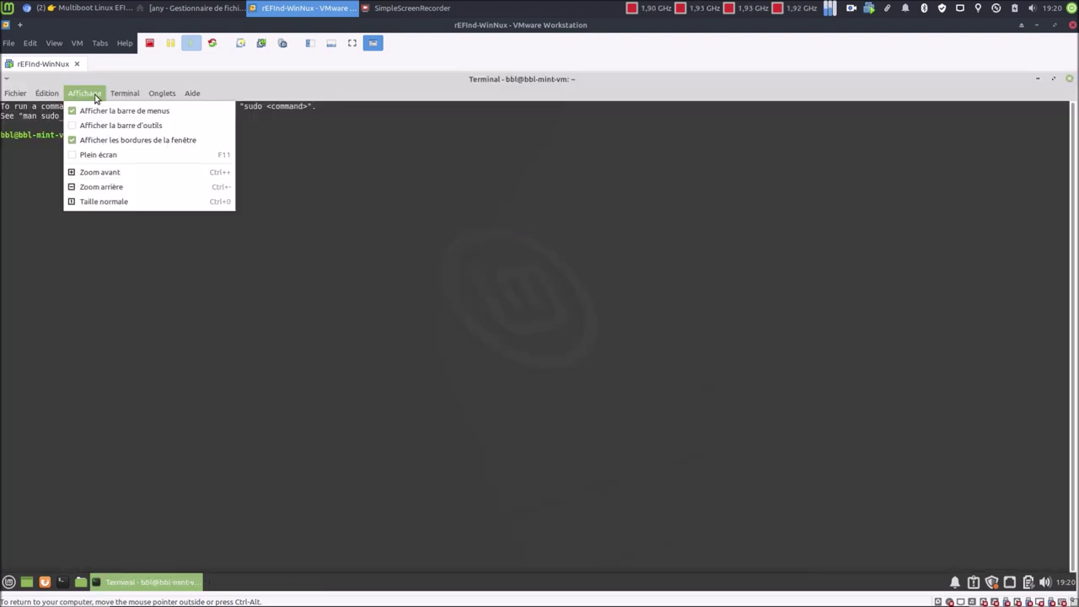
pyautogui.click(109, 173)
pyautogui.click(93, 95)
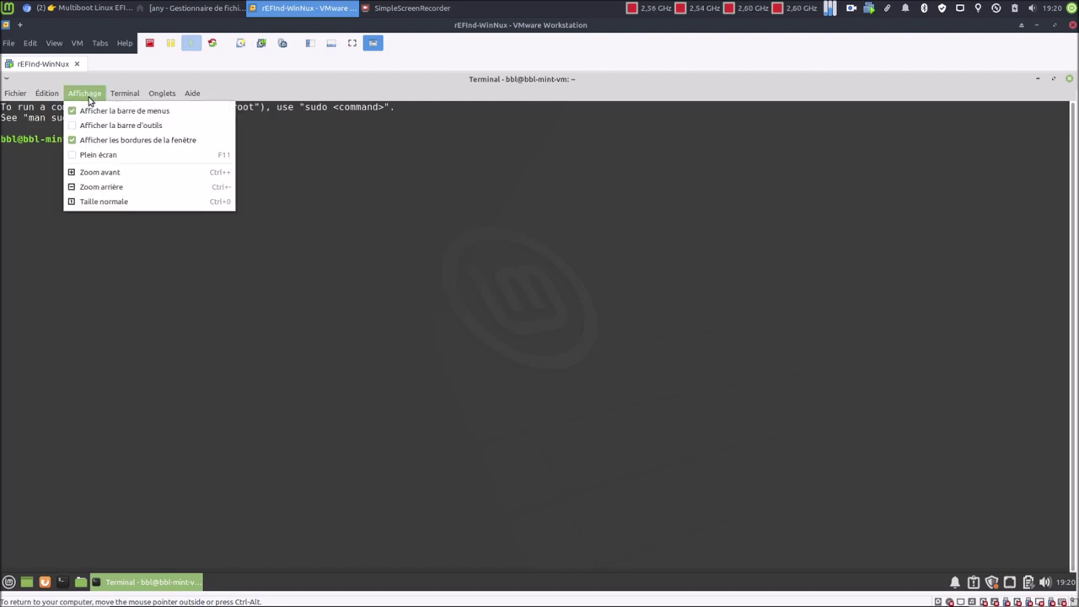
pyautogui.click(127, 176)
# Refresh the package lists with sudo apt update, entering the account password for sudo
pyautogui.write('sudo apt update')
pyautogui.press('Return')
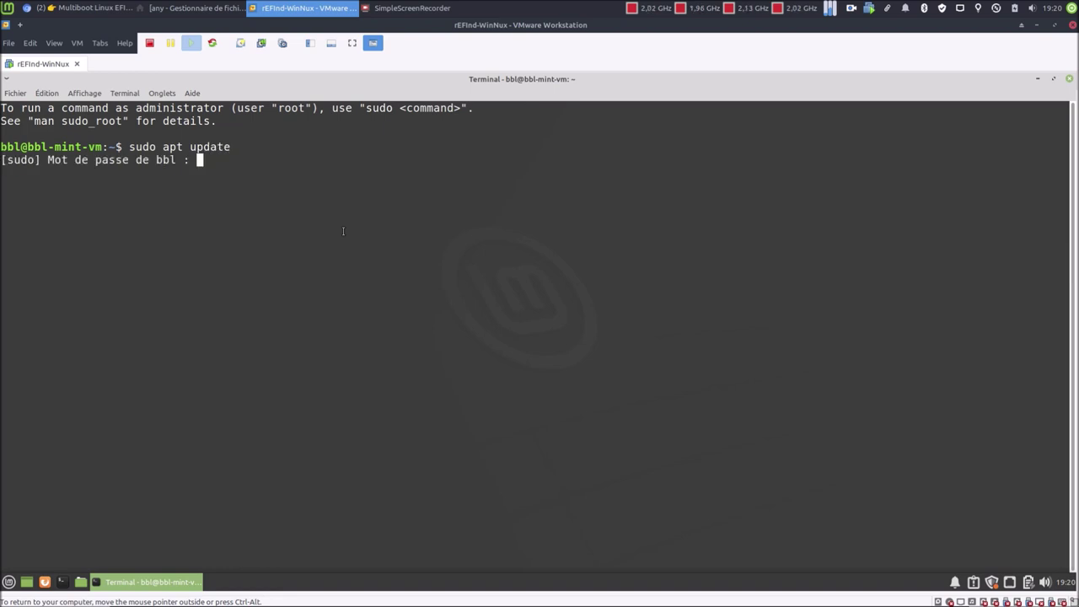
pyautogui.write('******')
pyautogui.press('Return')
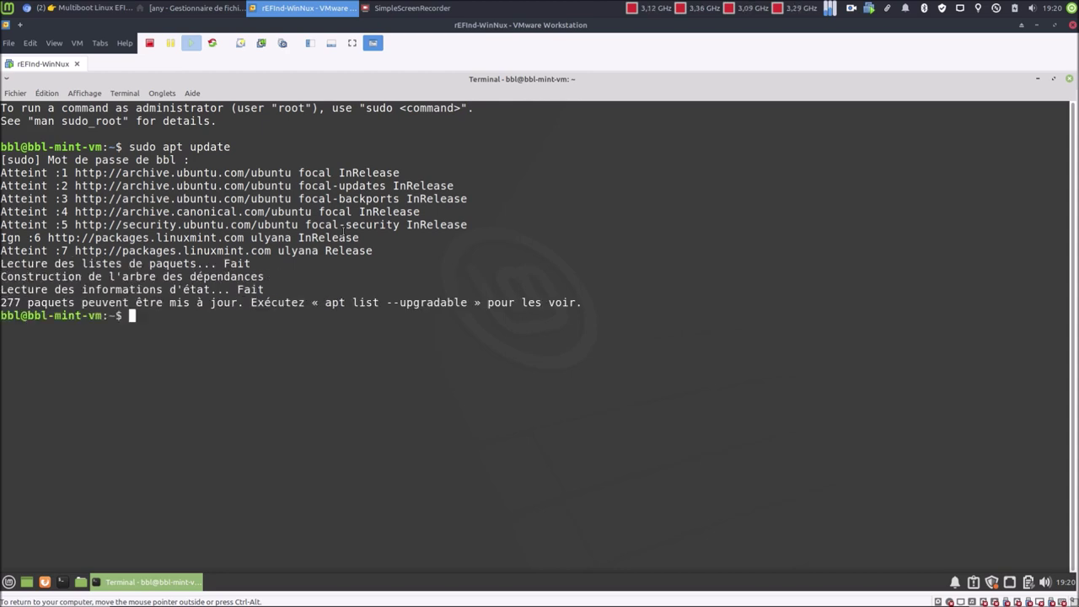
# Install rEFInd with sudo apt install -y refind and accept its automatic installation on the ESP
pyautogui.write('sudo apt install')
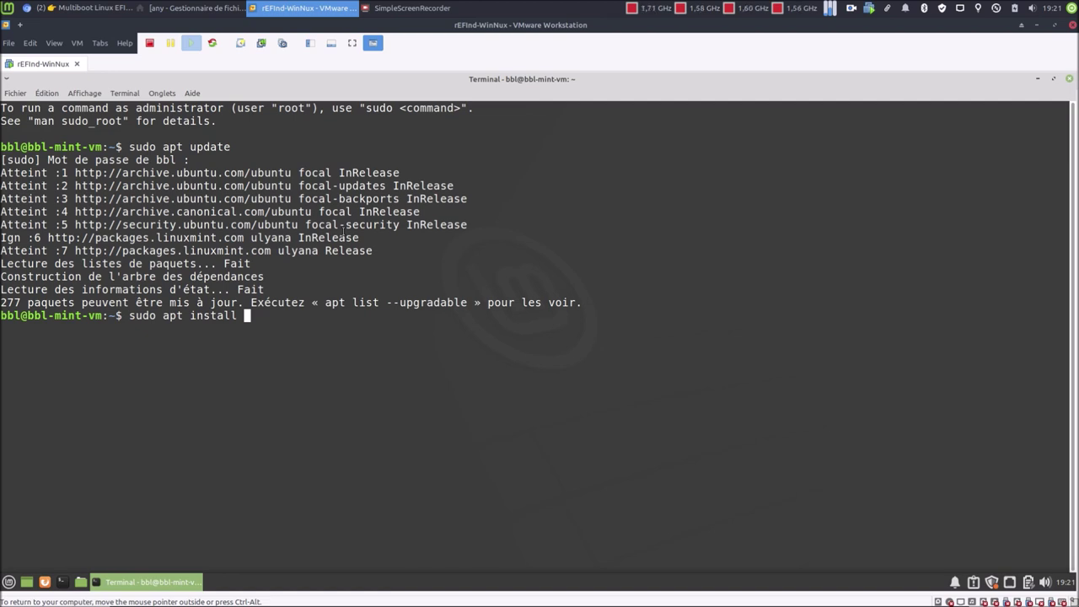
pyautogui.write('-y refind')
pyautogui.press('Return')
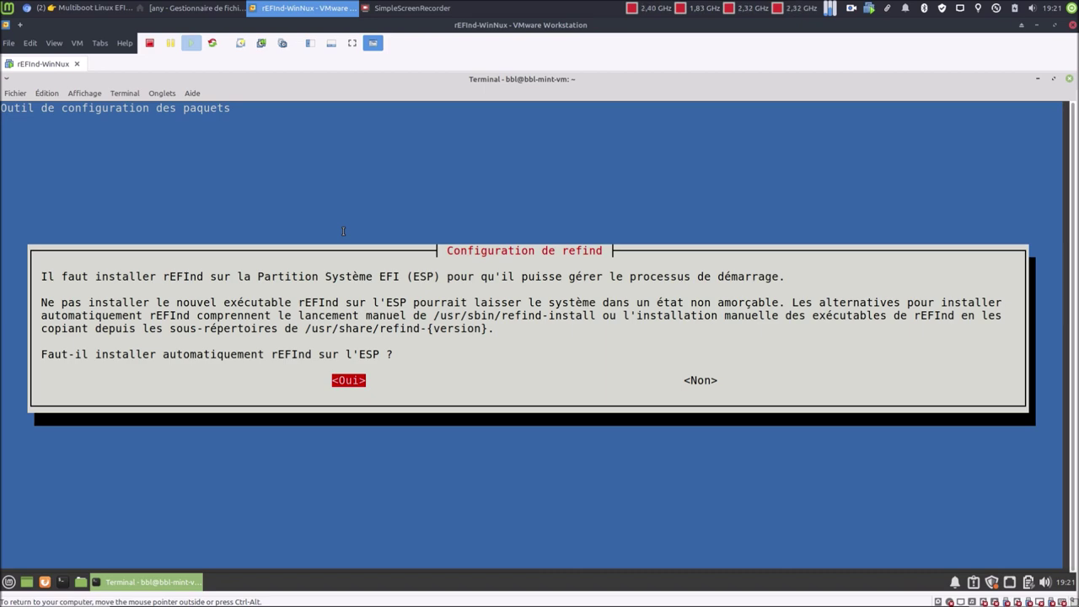
pyautogui.press('Return')
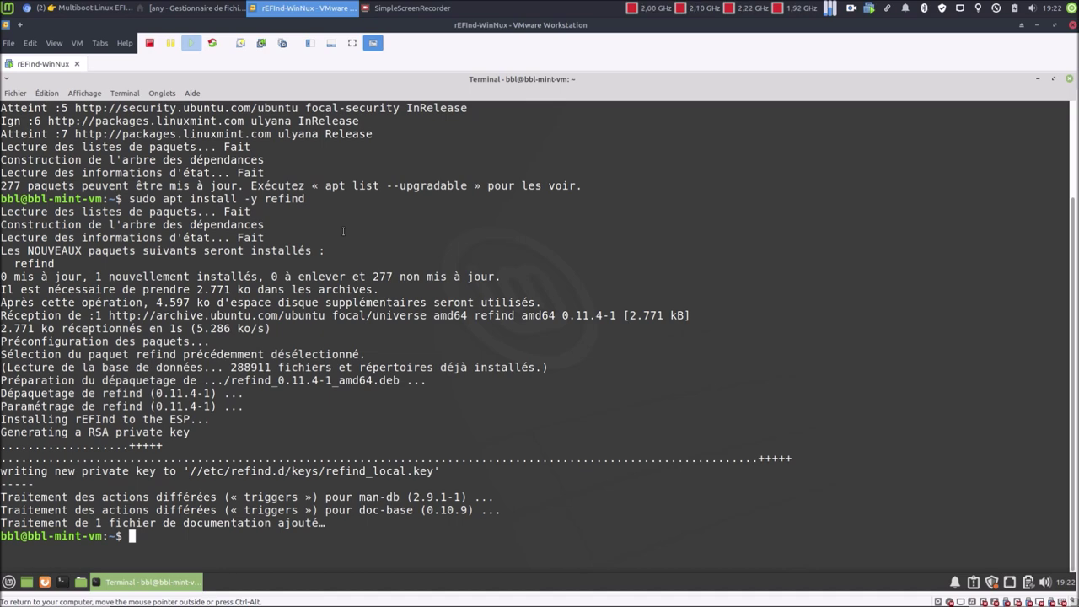
# Switch to the YouTube page in Chromium and copy the complete sudo apt-mark hold command for the GRUB packages from the video description
pyautogui.click(106, 10)
pyautogui.scroll(-10, 203, 412)
pyautogui.scroll(-2, 202, 412)
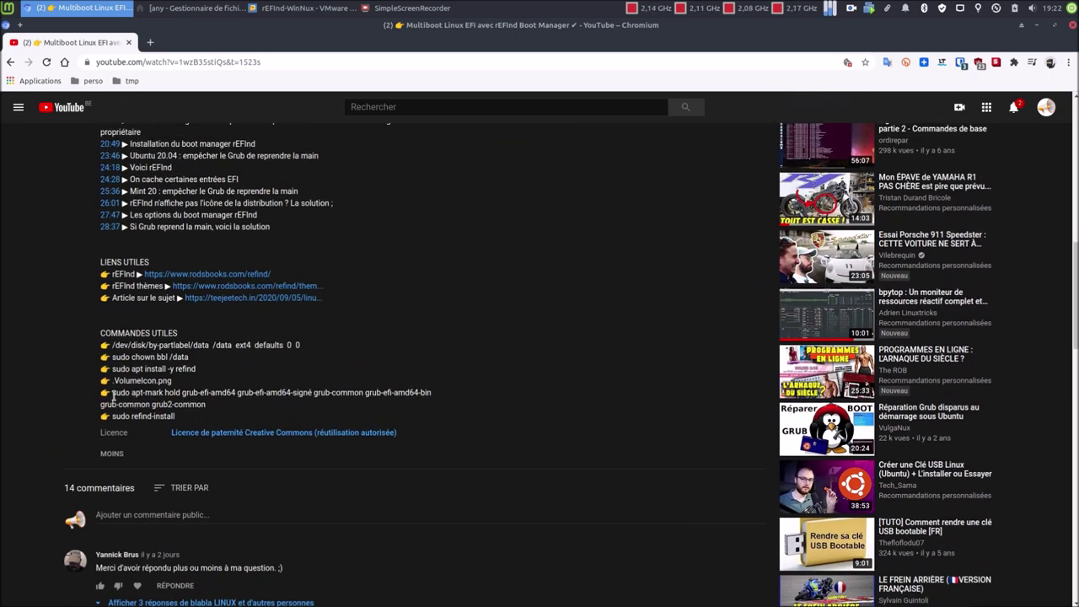
pyautogui.moveTo(112, 395); pyautogui.dragTo(360, 398)
pyautogui.rightClick(360, 398)
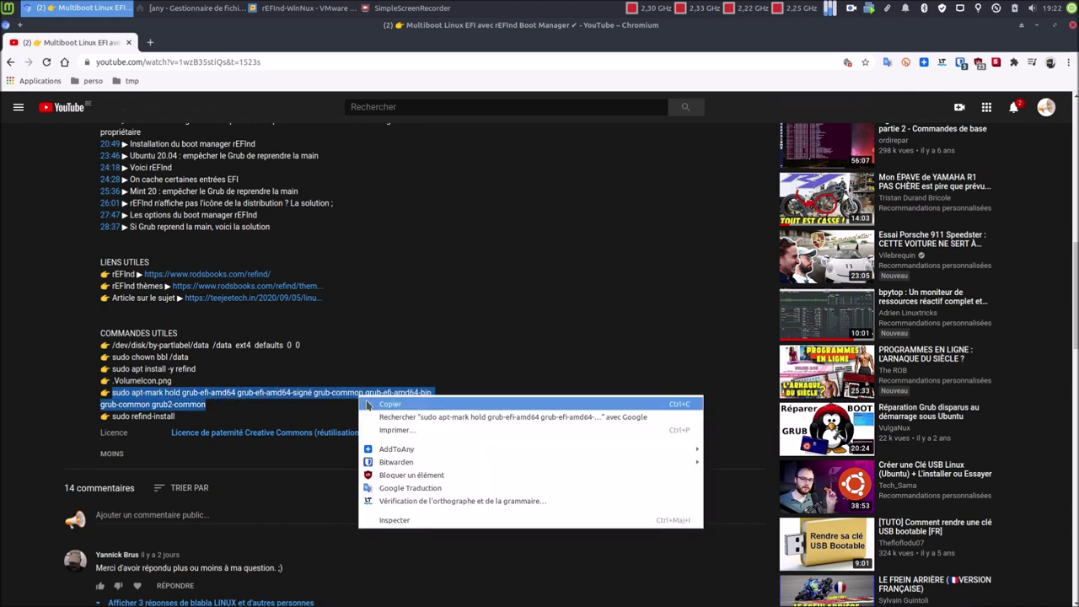
pyautogui.click(368, 406)
# Return to the virtual machine's terminal, paste the copied apt-mark hold command for the GRUB packages and run it
pyautogui.click(302, 9)
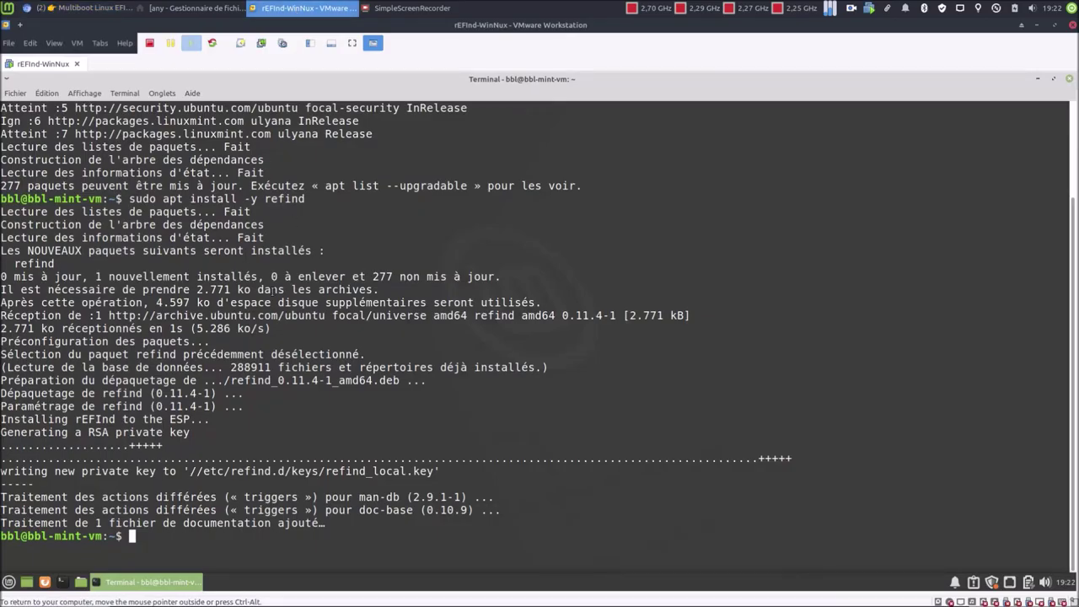
pyautogui.rightClick(304, 540)
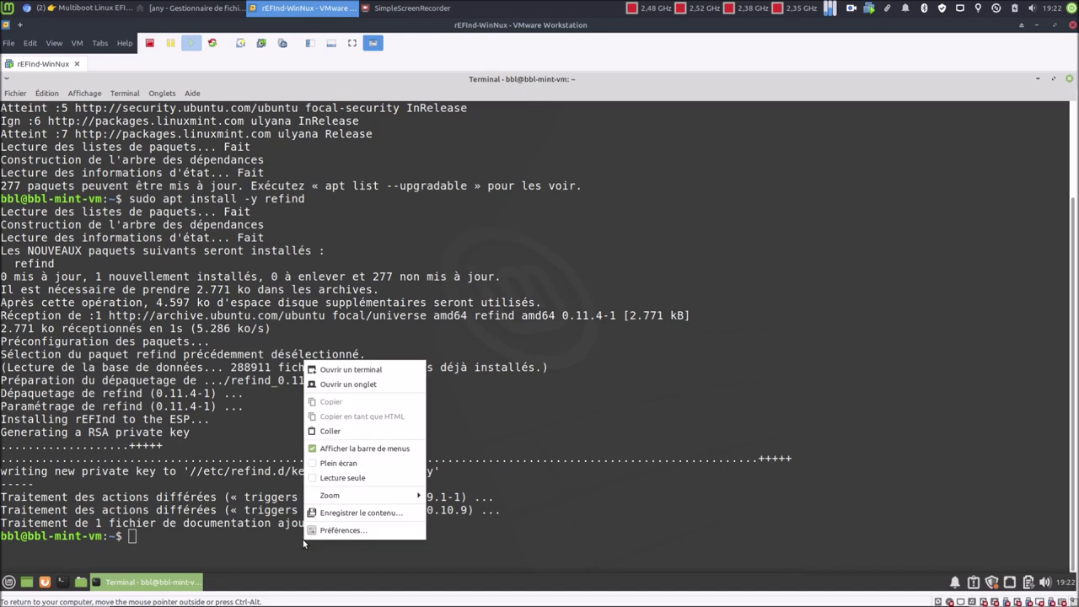
pyautogui.click(330, 431)
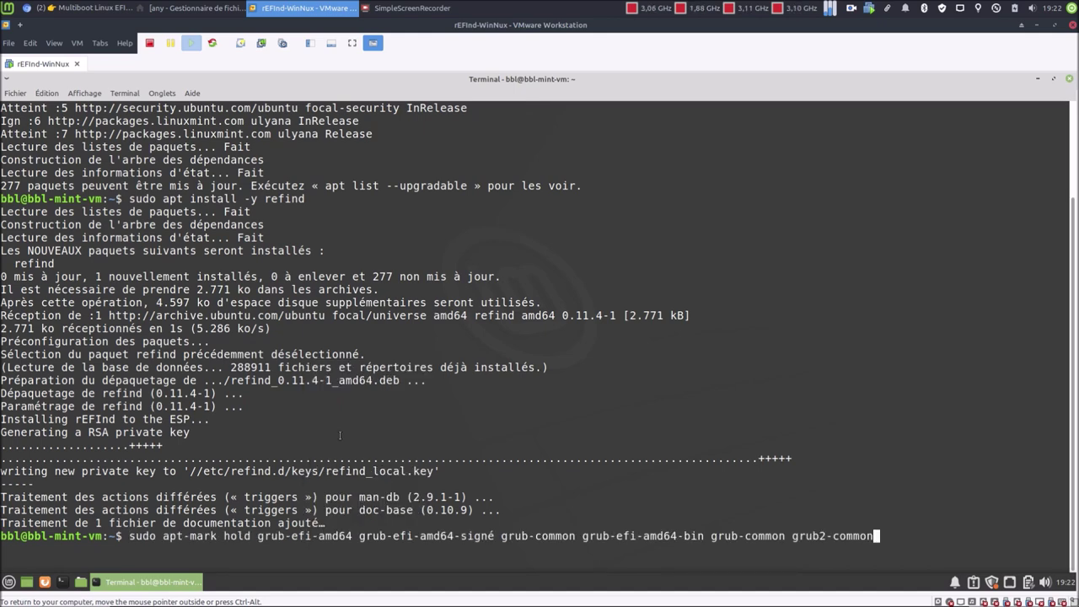
pyautogui.press('Return')
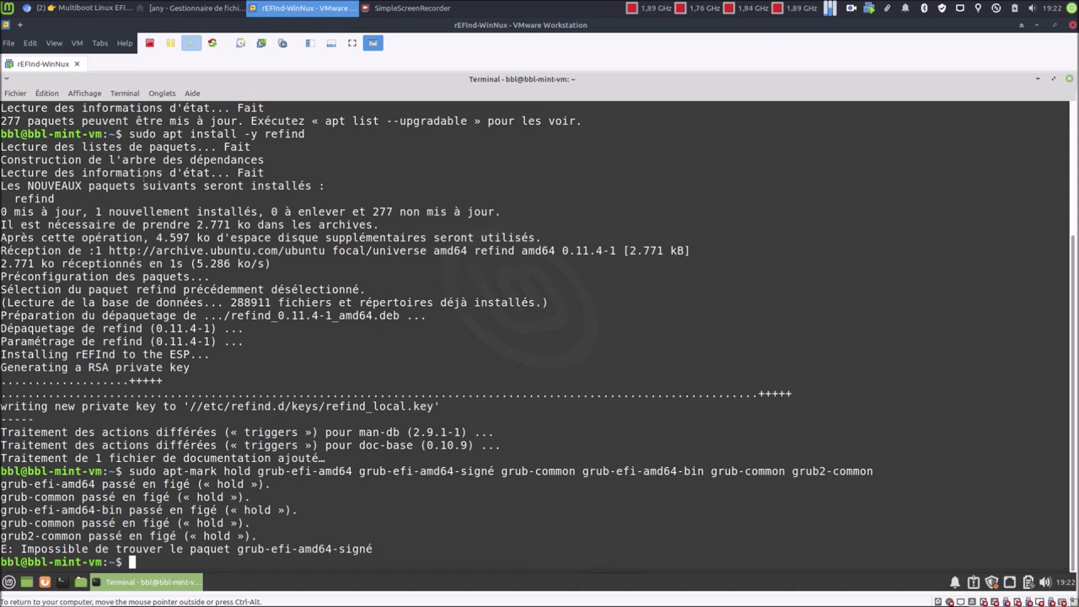
pyautogui.click(66, 9)
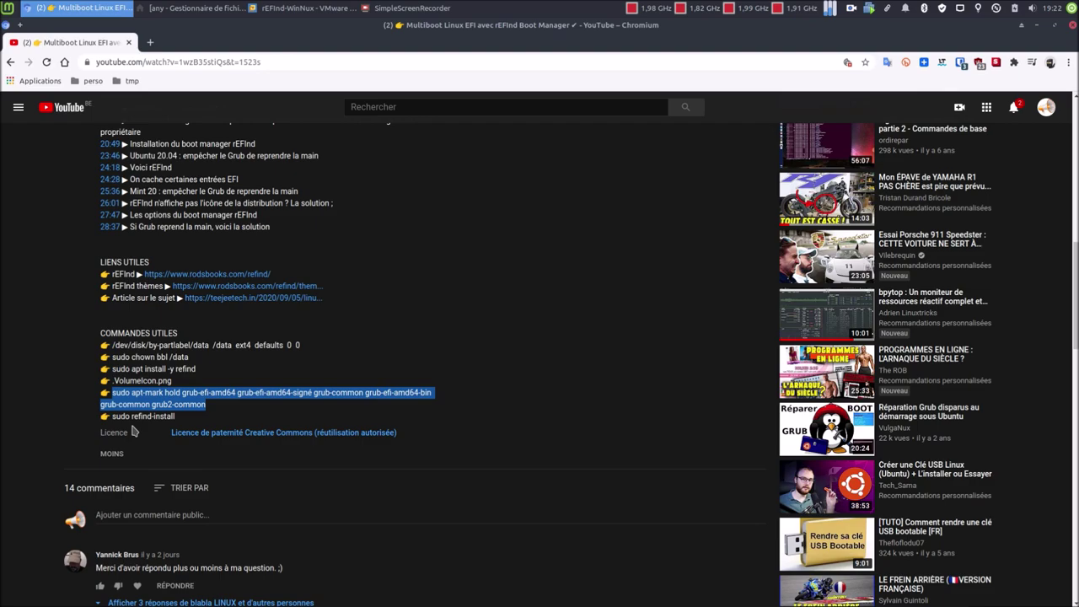
pyautogui.click(271, 10)
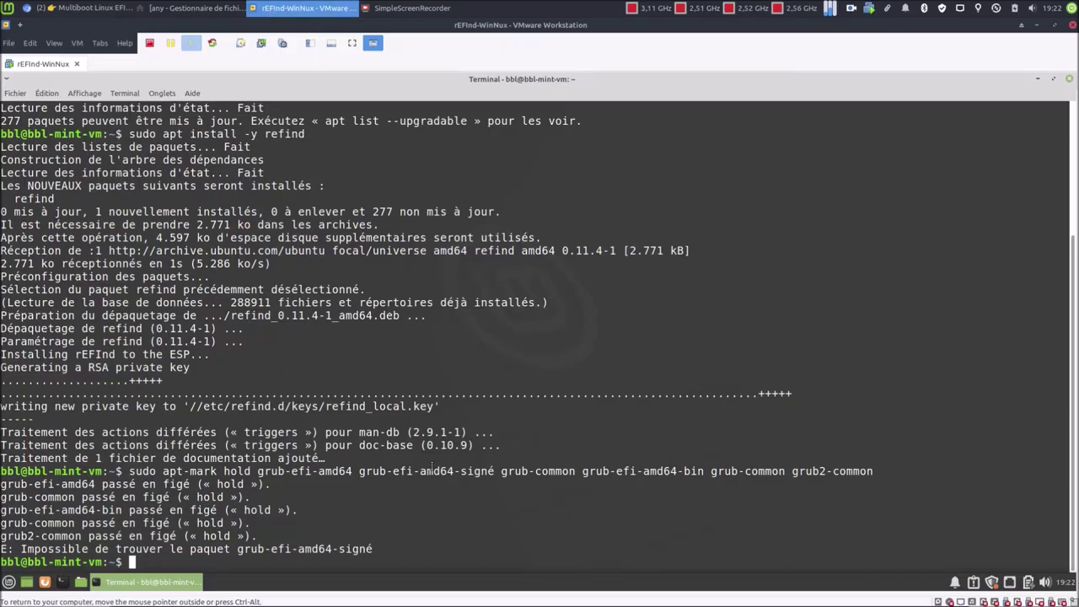
pyautogui.write('sudo refind-in')
pyautogui.press('Tab')
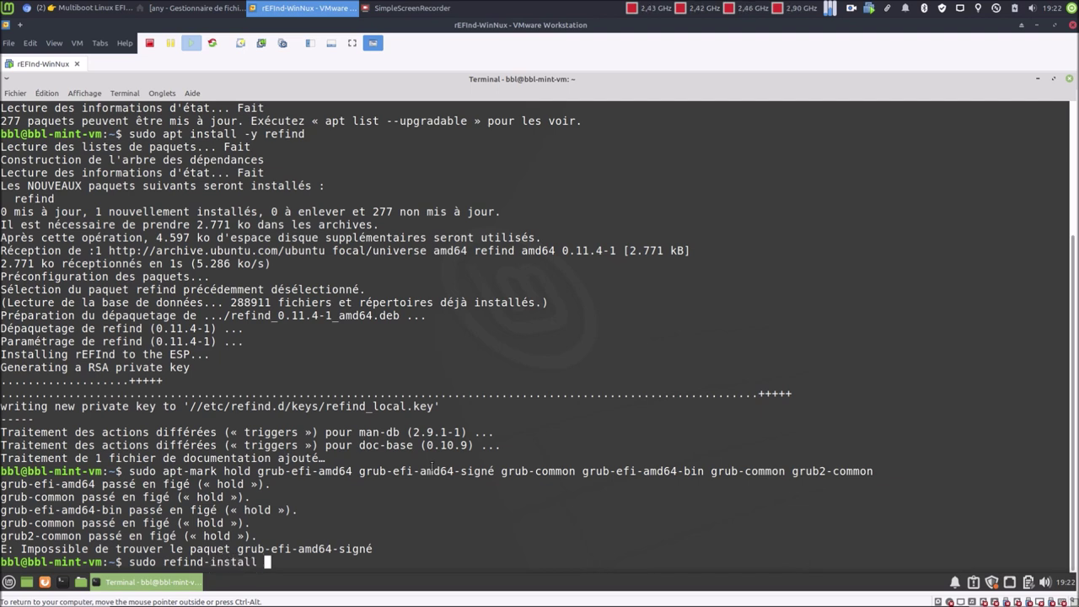
pyautogui.press('BackSpace')
pyautogui.press('BackSpace')
pyautogui.press('BackSpace')
pyautogui.press('BackSpace')
pyautogui.press('BackSpace')
pyautogui.press('BackSpace')
pyautogui.press('BackSpace')
pyautogui.press('BackSpace')
pyautogui.press('BackSpace')
pyautogui.press('BackSpace')
pyautogui.press('BackSpace')
pyautogui.press('BackSpace')
pyautogui.press('BackSpace')
pyautogui.press('BackSpace')
pyautogui.press('BackSpace')
pyautogui.press('BackSpace')
pyautogui.press('BackSpace')
pyautogui.press('BackSpace')
pyautogui.press('BackSpace')
pyautogui.press('BackSpace')
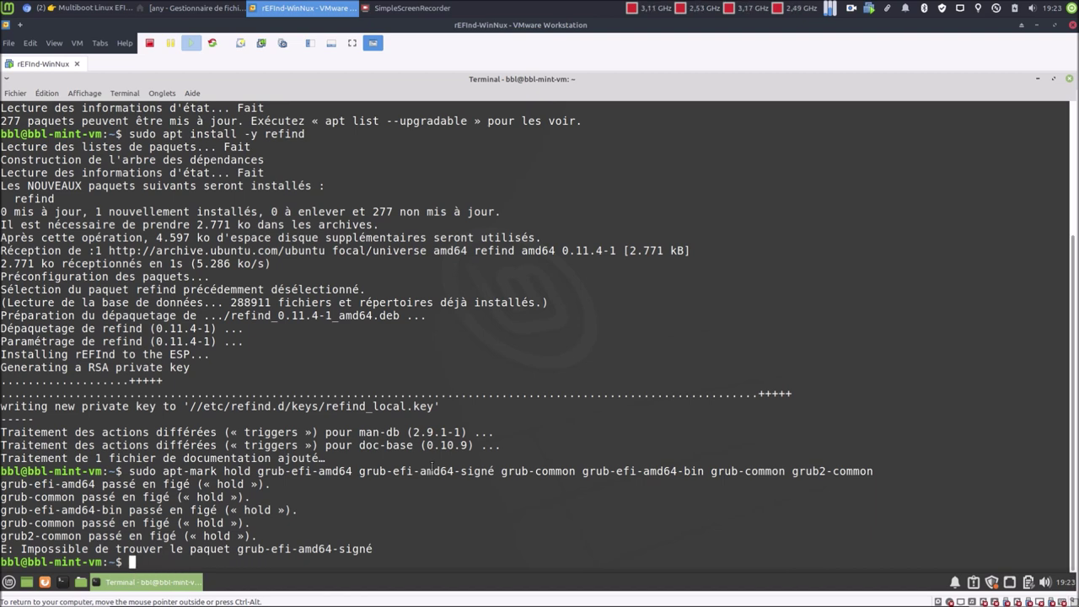
# Restart Linux Mint from its session options to reach the rEFInd boot menu
pyautogui.click(9, 581)
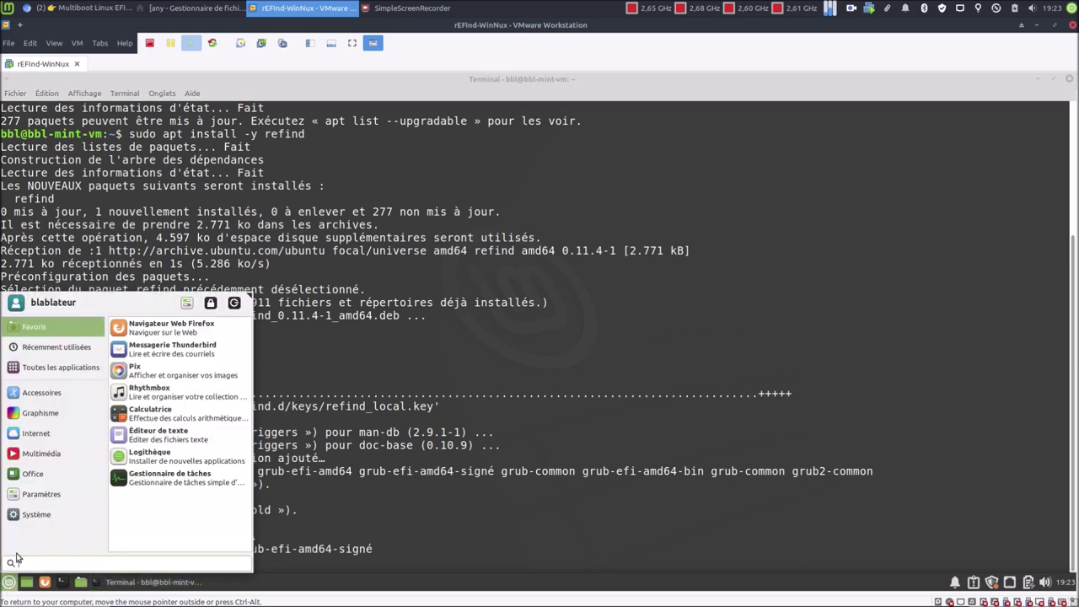
pyautogui.click(233, 301)
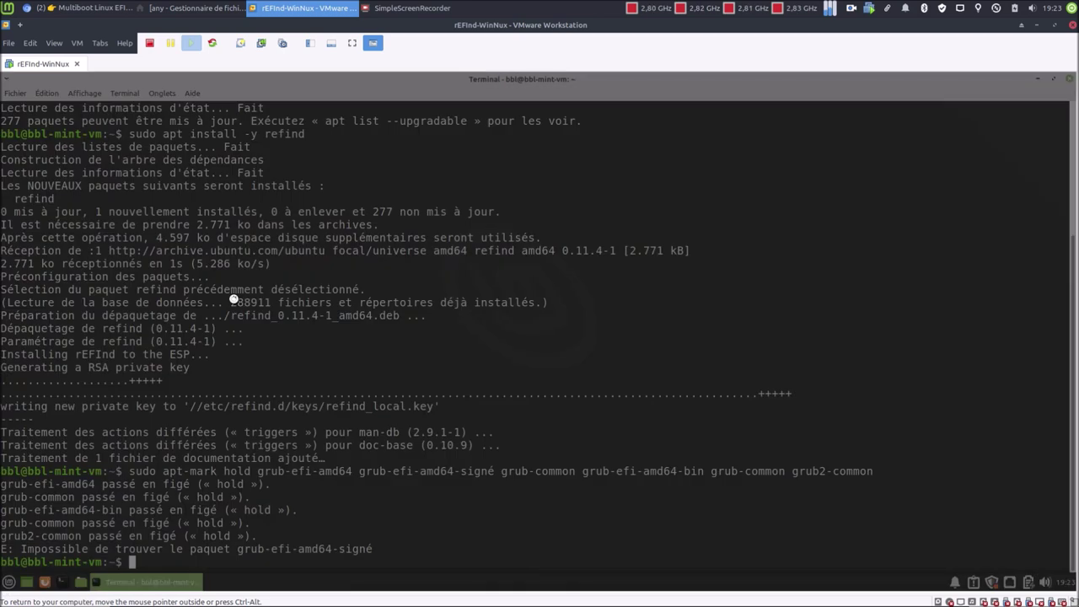
pyautogui.click(521, 295)
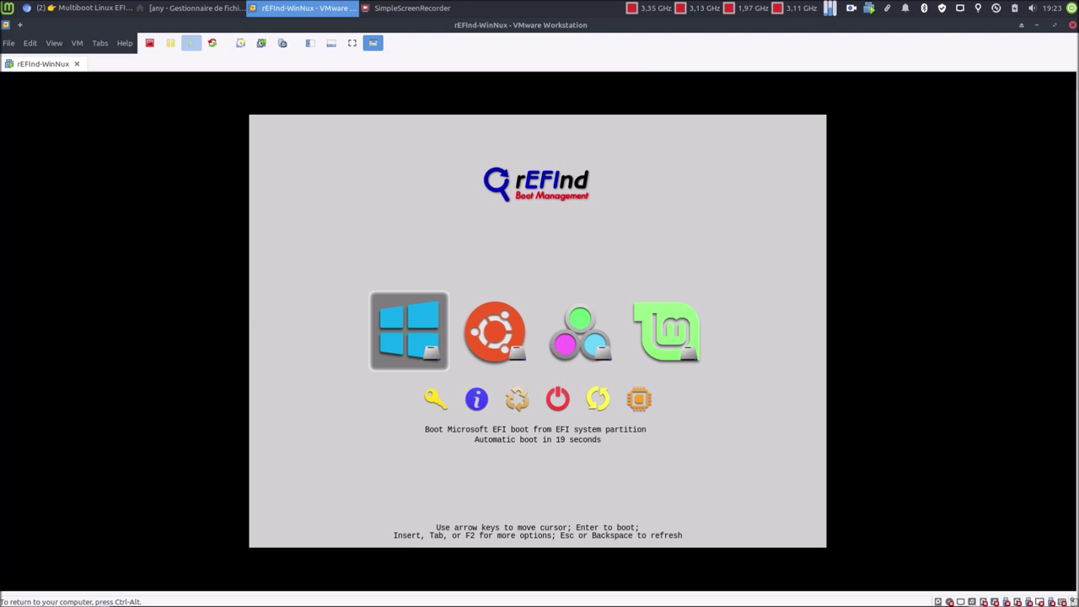
# Go through the rEFInd boot entries and hide EFI\ubuntu\grubx64.efi on the EFI system partition, confirming with Yes
pyautogui.press('Right')
pyautogui.press('Right')
pyautogui.press('Right')
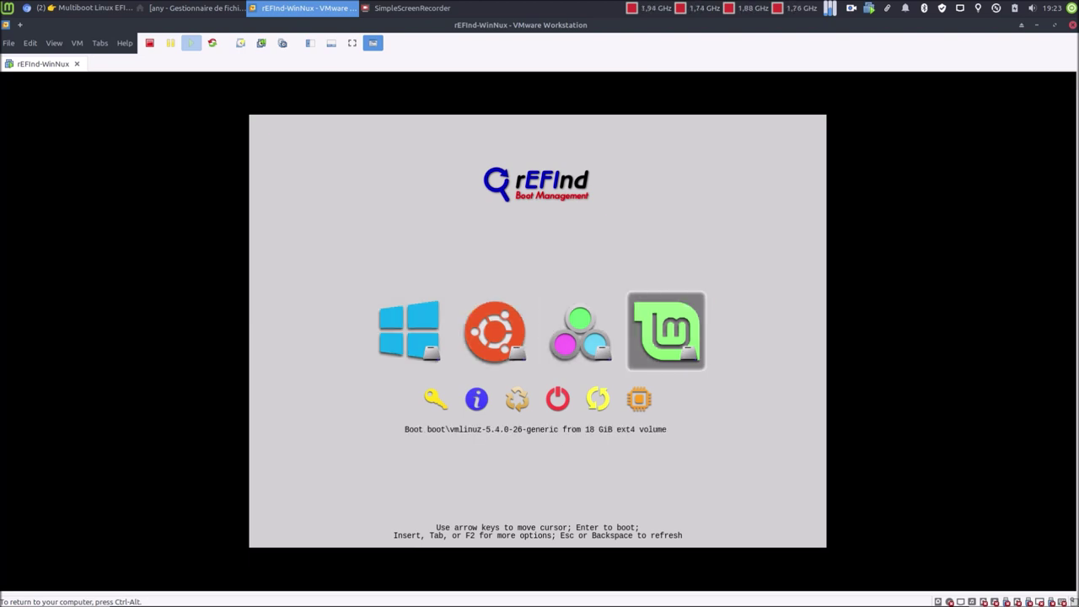
pyautogui.press('Left')
pyautogui.press('Left')
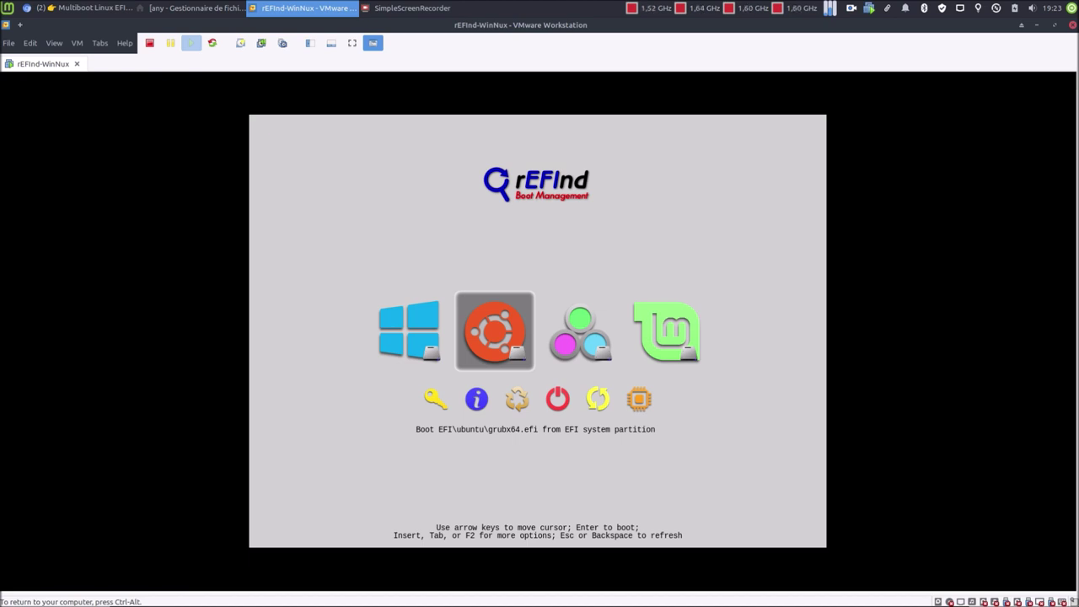
pyautogui.press('Delete')
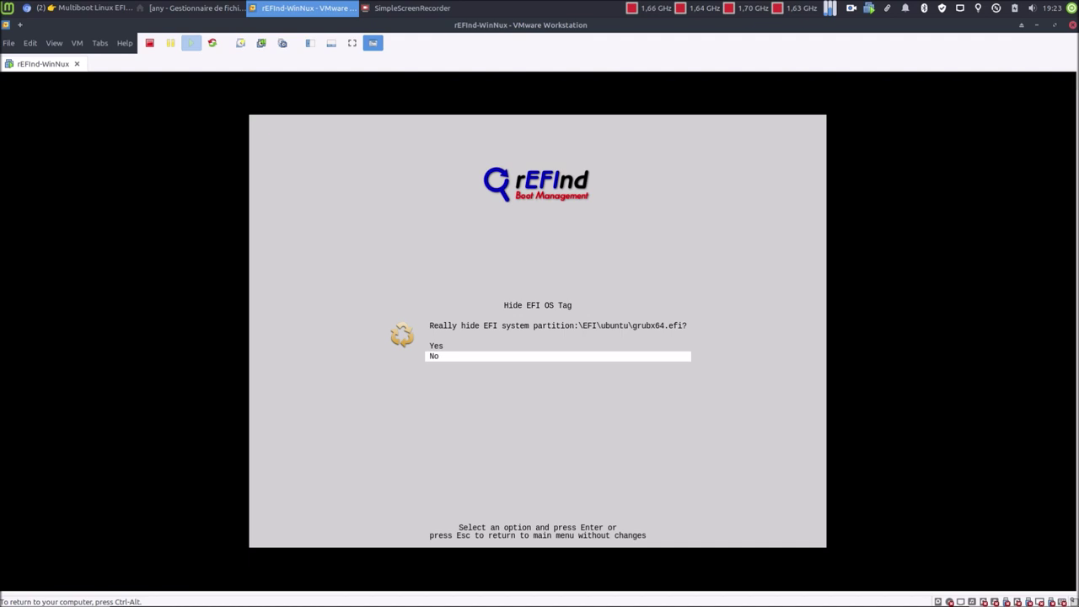
pyautogui.press('Up')
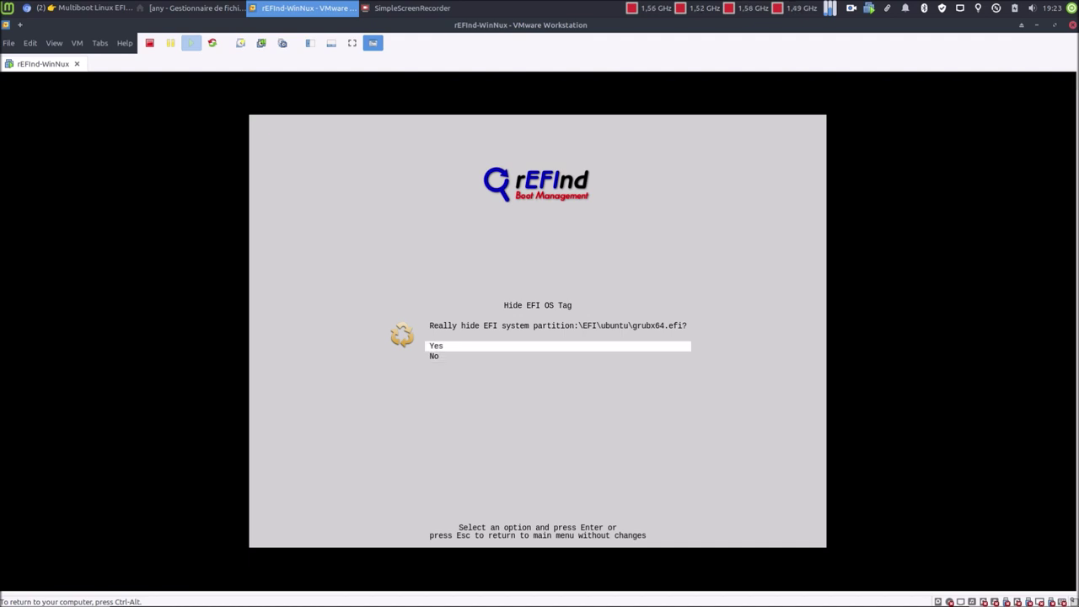
pyautogui.press('Return')
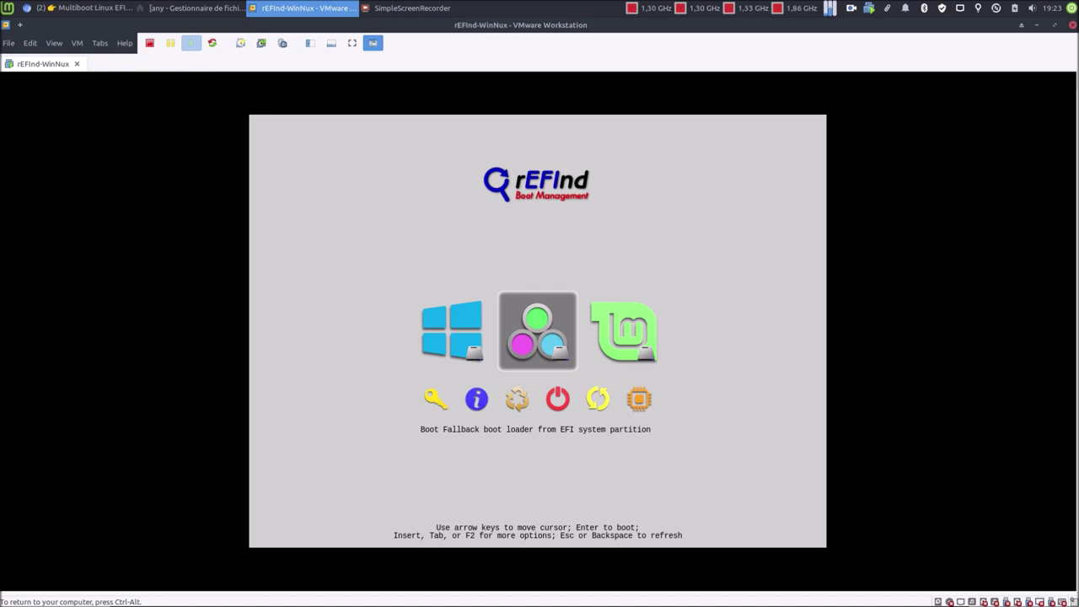
# Hide the fallback boot loader entry \EFI\BOOT\bootx64.efi from the rEFInd menu, confirming with Yes
pyautogui.press('Delete')
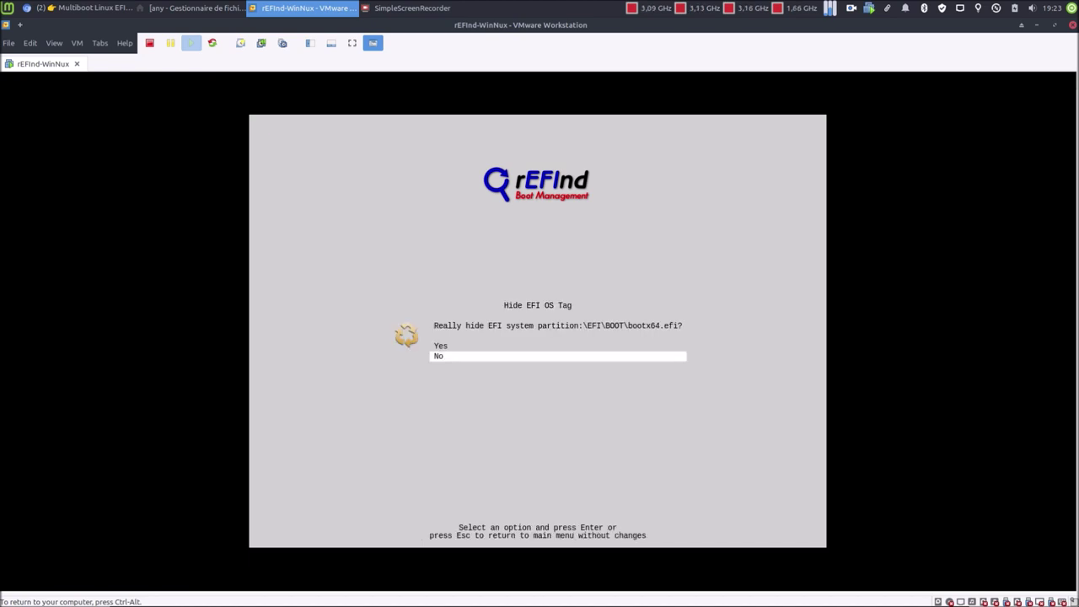
pyautogui.press('Up')
pyautogui.press('Return')
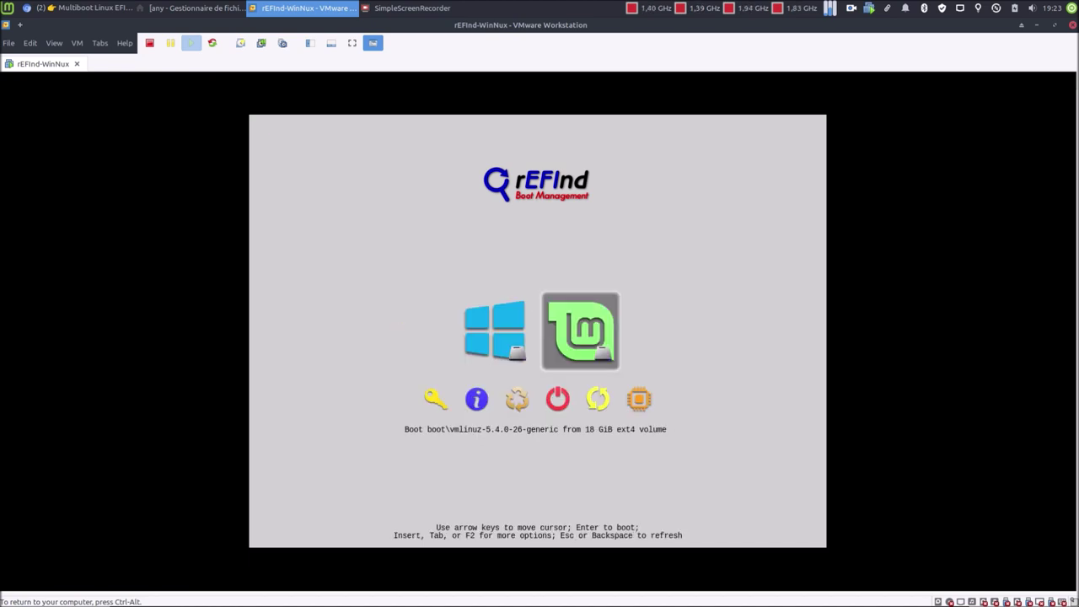
# Switch between the Windows and Linux Mint entries in rEFInd and boot Linux Mint from boot\vmlinuz-5.4.0-26-generic
pyautogui.press('Left')
pyautogui.press('Right')
pyautogui.press('Left')
pyautogui.press('Right')
pyautogui.press('Left')
pyautogui.press('Right')
pyautogui.press('Left')
pyautogui.press('Right')
pyautogui.press('Left')
pyautogui.press('Right')
pyautogui.press('Return')
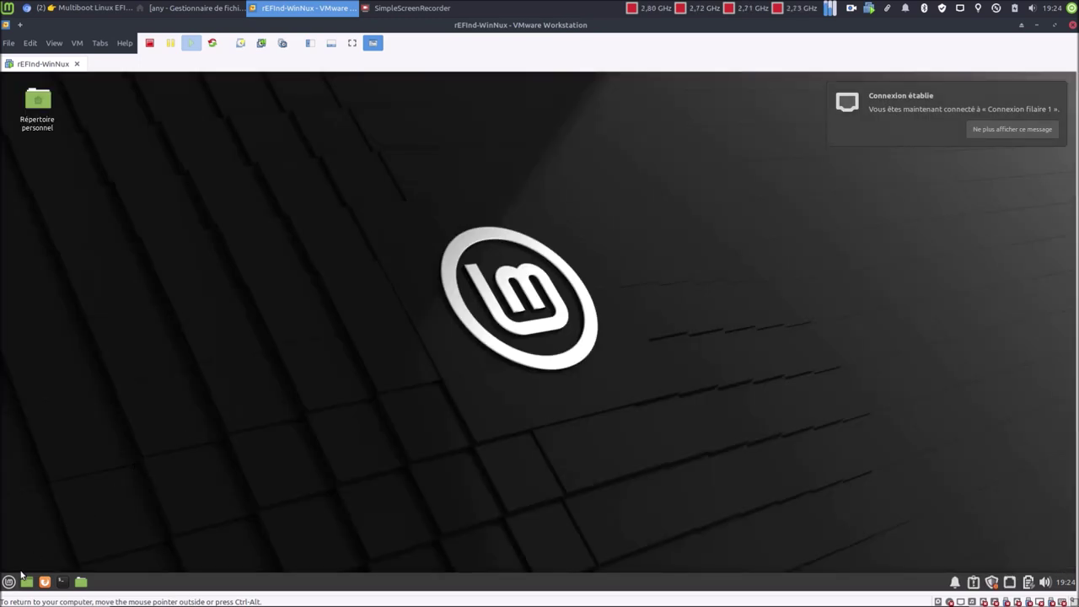
# Restart Linux Mint and boot Windows from the Microsoft EFI boot entry in rEFInd
pyautogui.click(8, 582)
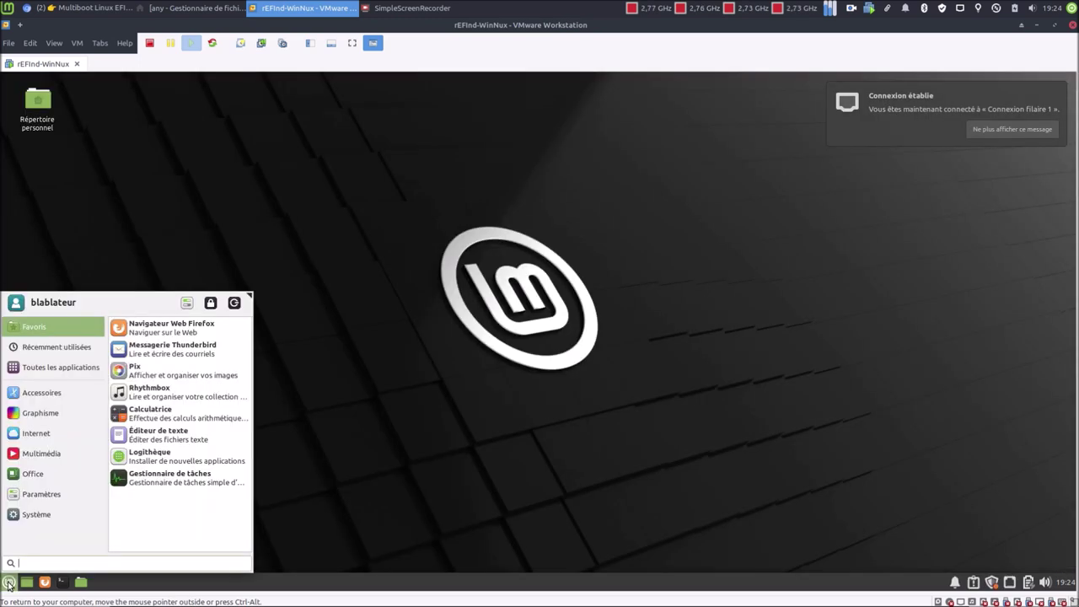
pyautogui.click(233, 302)
pyautogui.click(495, 293)
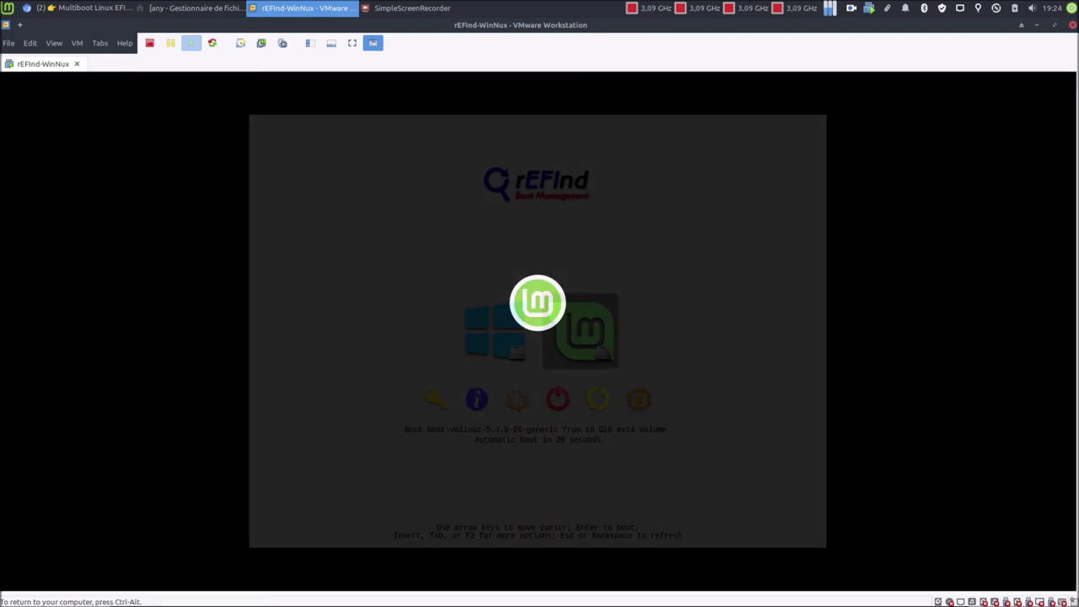
pyautogui.press('Left')
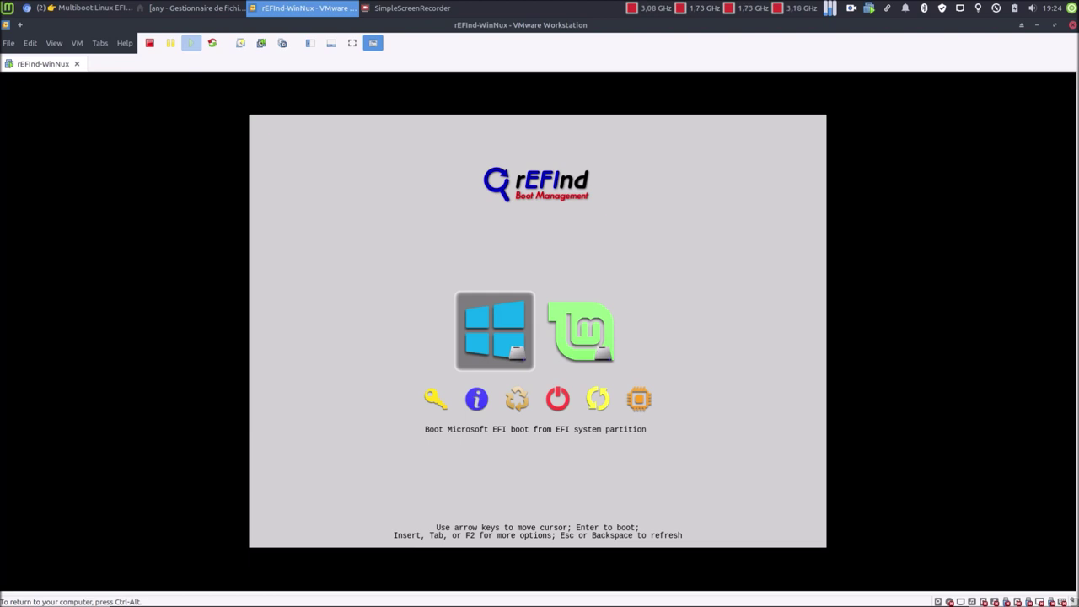
pyautogui.press('Return')
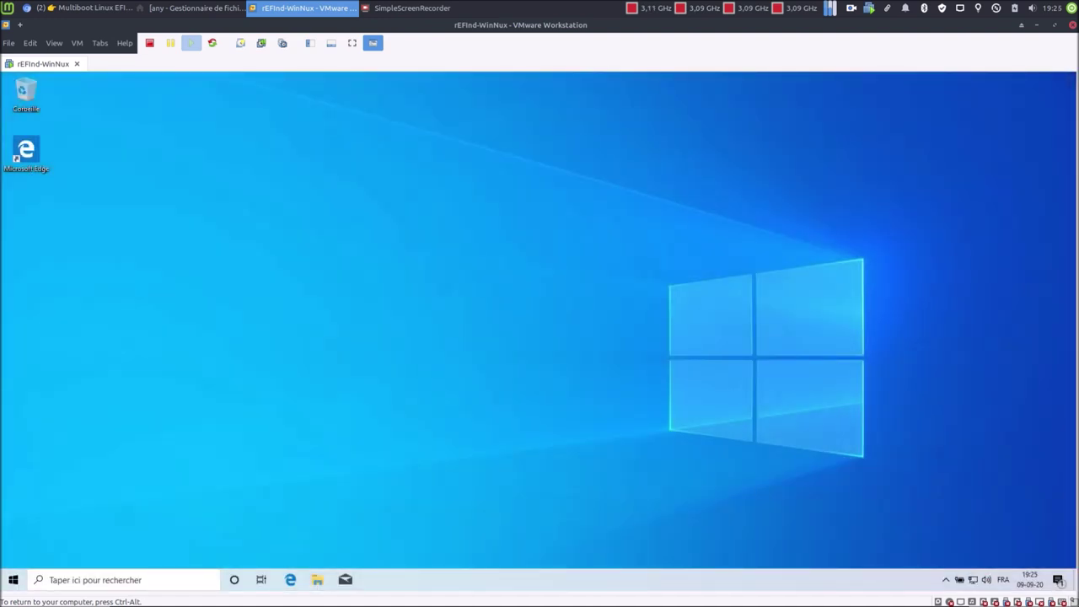
# Shut down Windows to power off the virtual machine
pyautogui.click(13, 580)
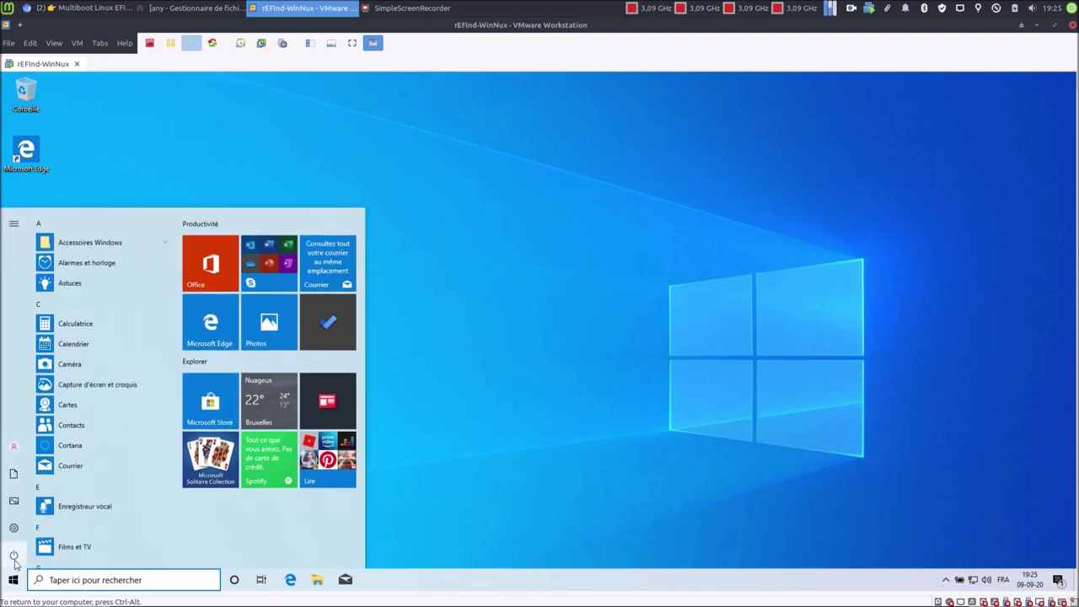
pyautogui.click(14, 556)
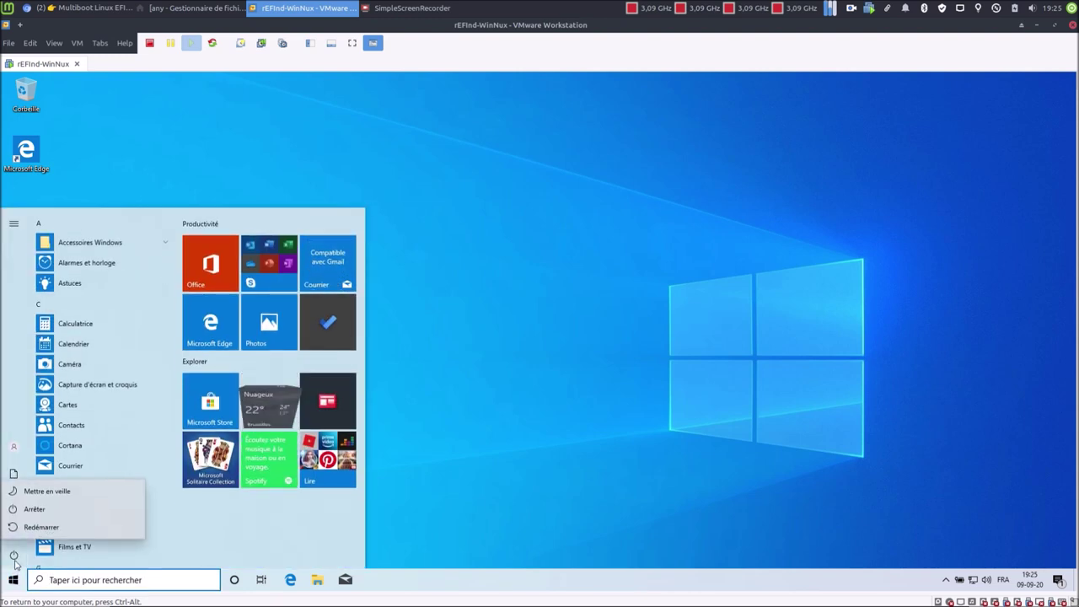
pyautogui.click(32, 509)
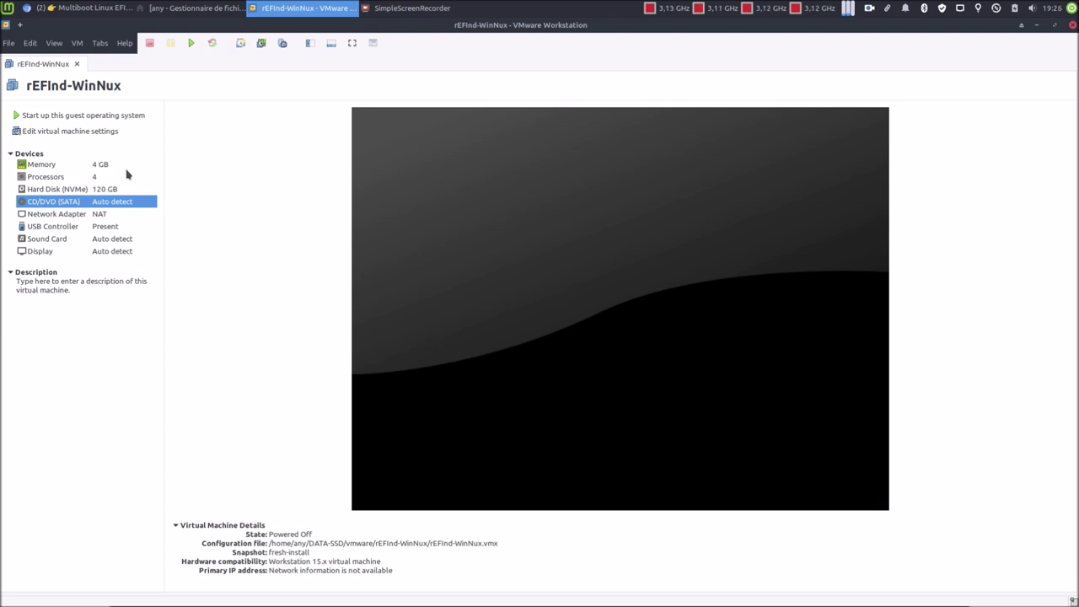
# Set the virtual machine's CD/DVD drive to use the ISO image linuxmint-20-xfce-64bit.iso and save the settings
pyautogui.doubleClick(127, 208)
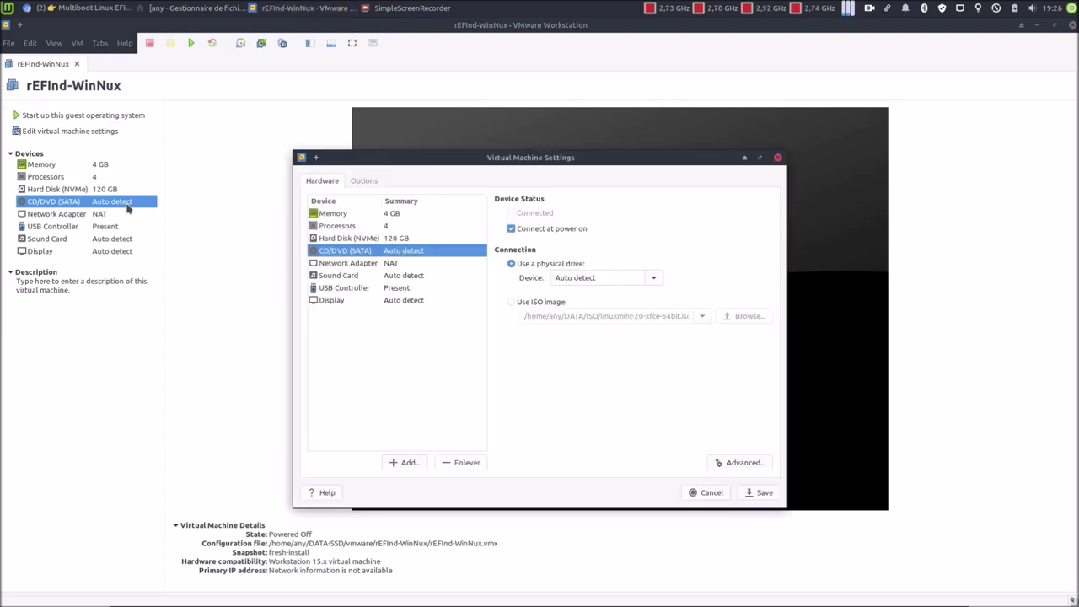
pyautogui.click(511, 302)
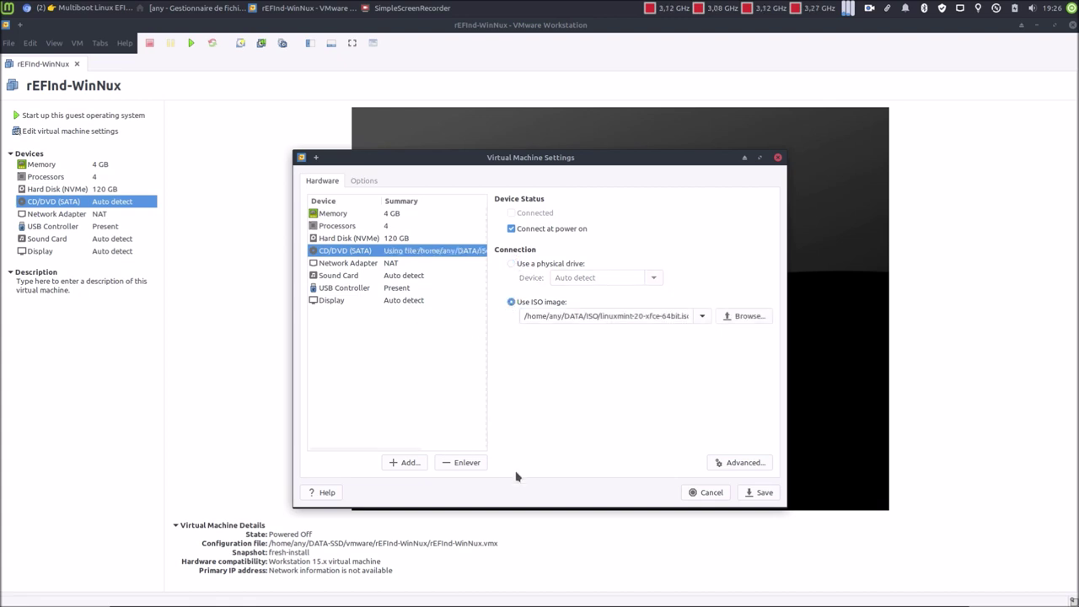
pyautogui.click(761, 494)
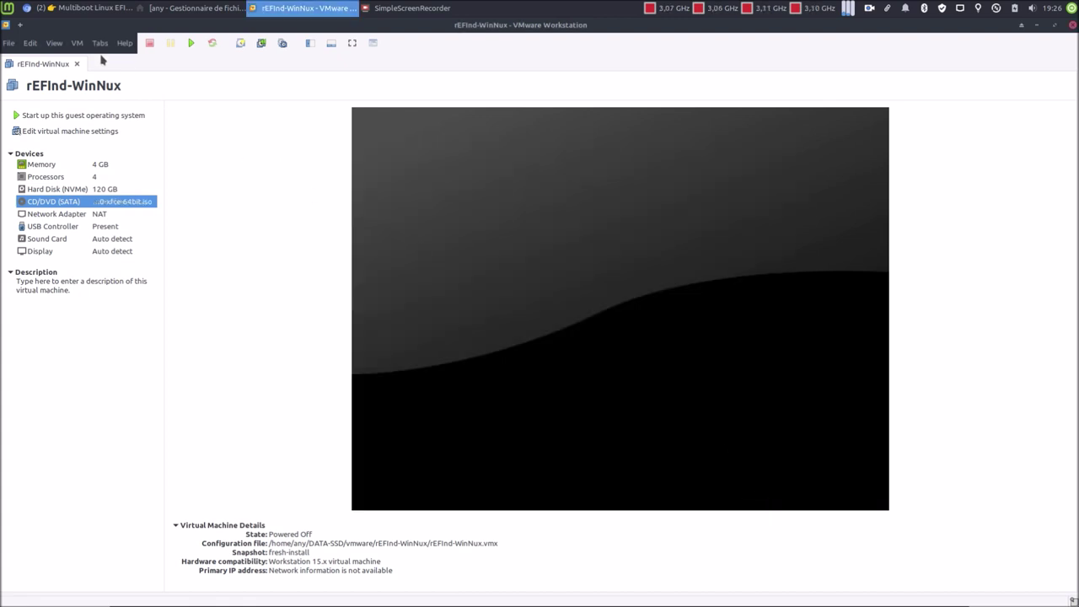
# Power on the virtual machine into its firmware Boot Manager
pyautogui.click(79, 43)
pyautogui.moveTo(98, 71)
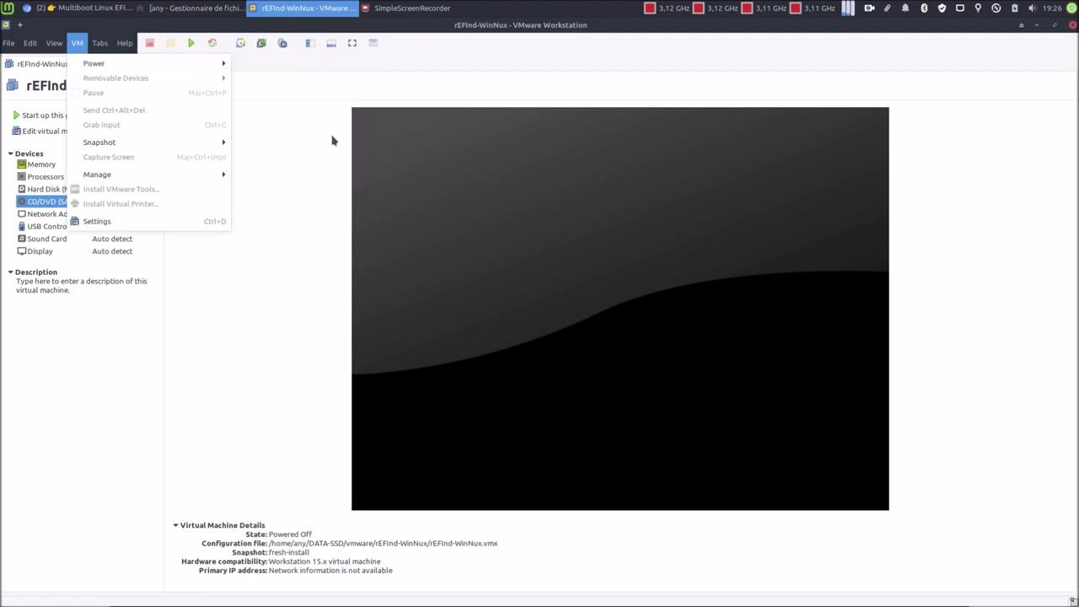
pyautogui.click(331, 190)
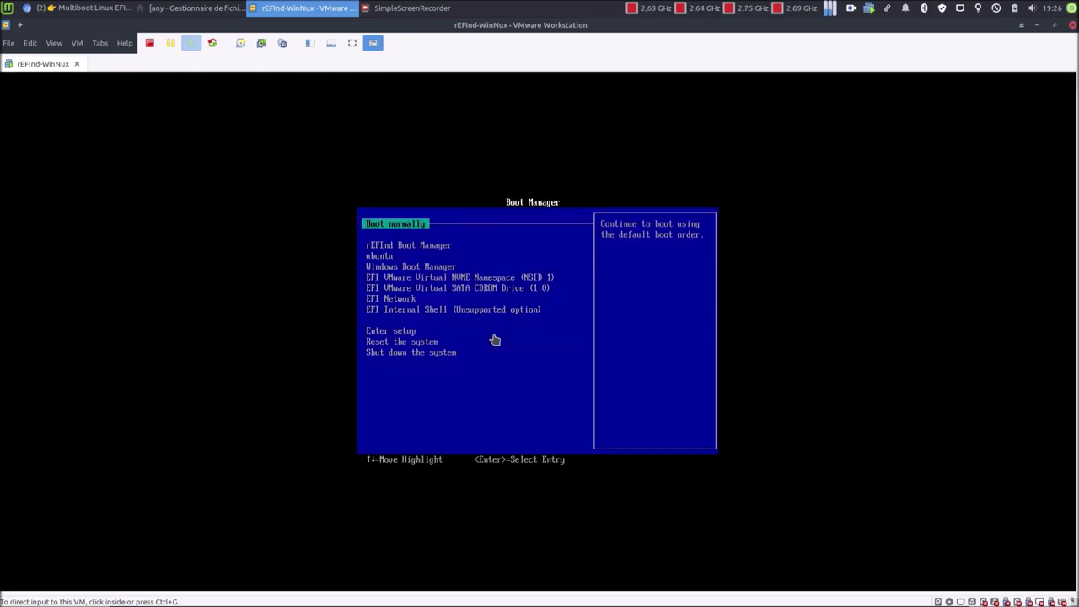
# Boot from EFI VMware Virtual SATA CDROM Drive (1.0) and start the Linux Mint 20 Xfce 64-bit live session
pyautogui.click(495, 340)
pyautogui.press('Down')
pyautogui.press('Down')
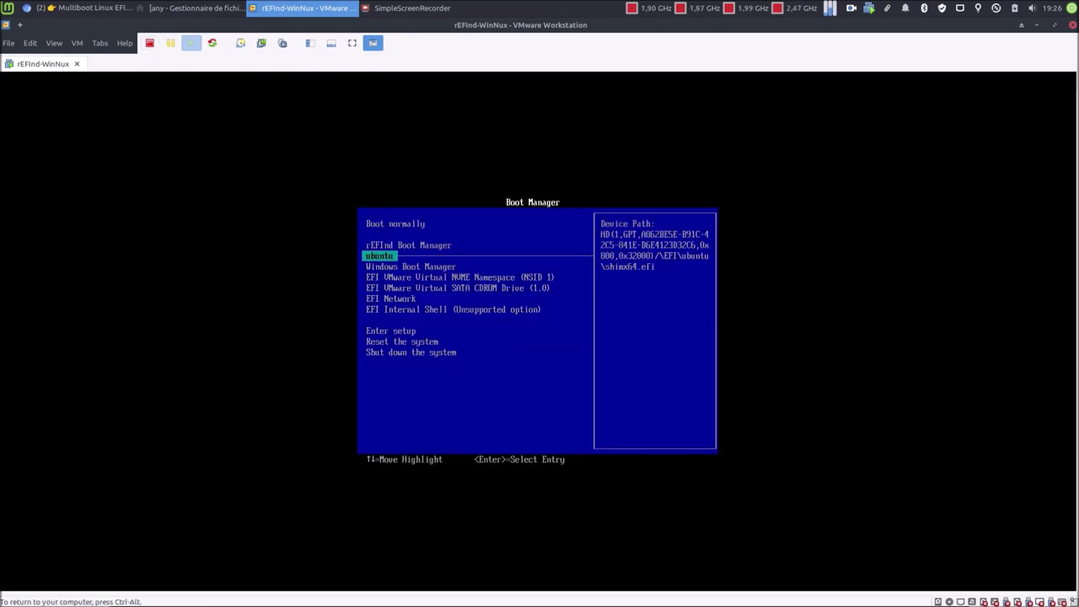
pyautogui.press('Down')
pyautogui.press('Down')
pyautogui.press('Down')
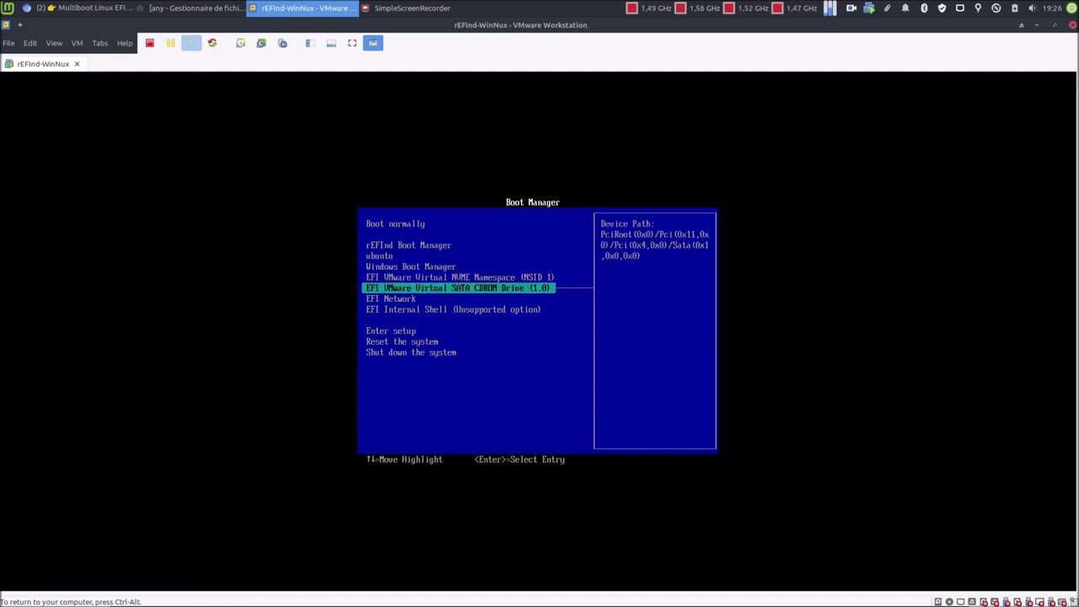
pyautogui.press('Return')
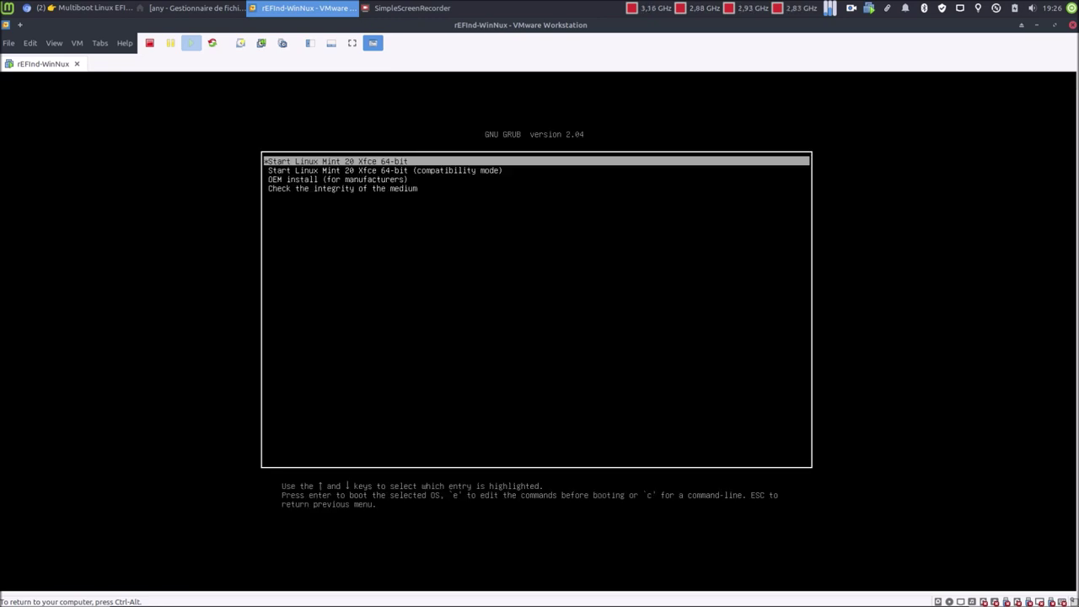
pyautogui.press('Return')
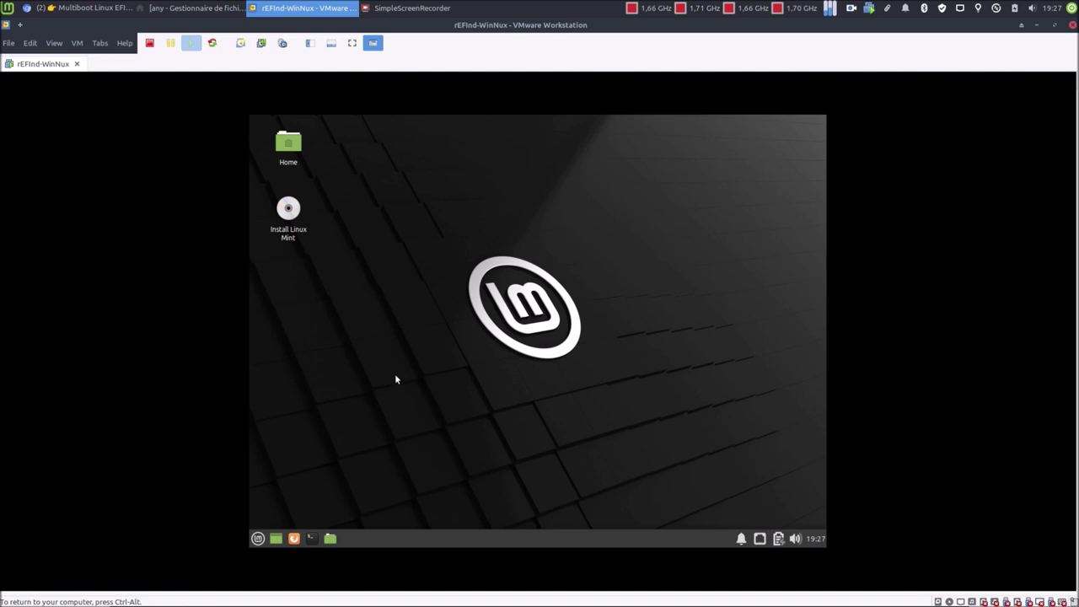
# Search the live session's applications for "boo" and launch Boot Repair
pyautogui.click(258, 539)
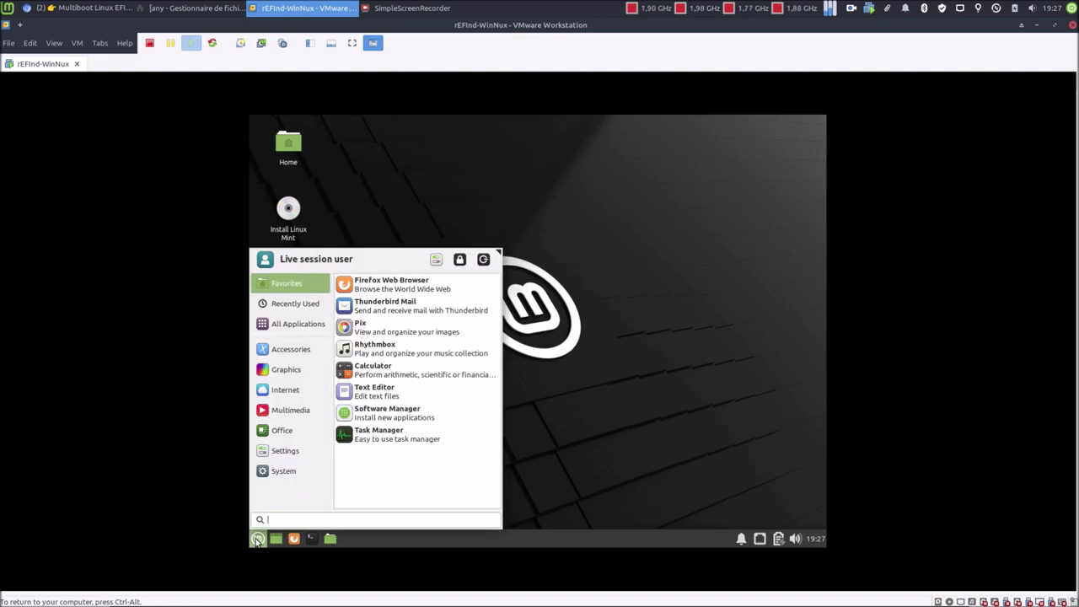
pyautogui.write('boo')
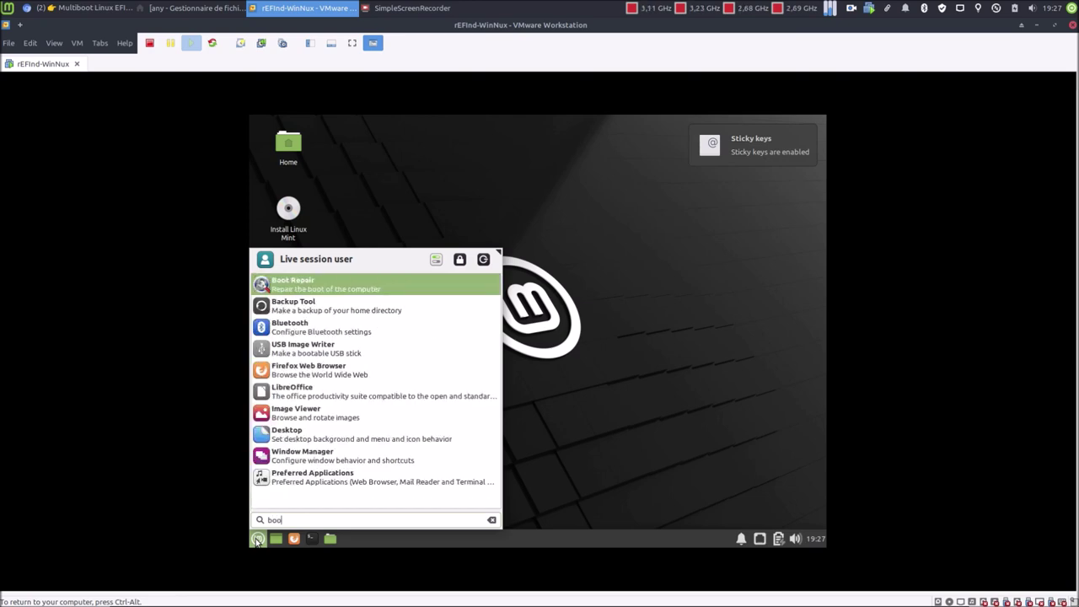
pyautogui.click(367, 287)
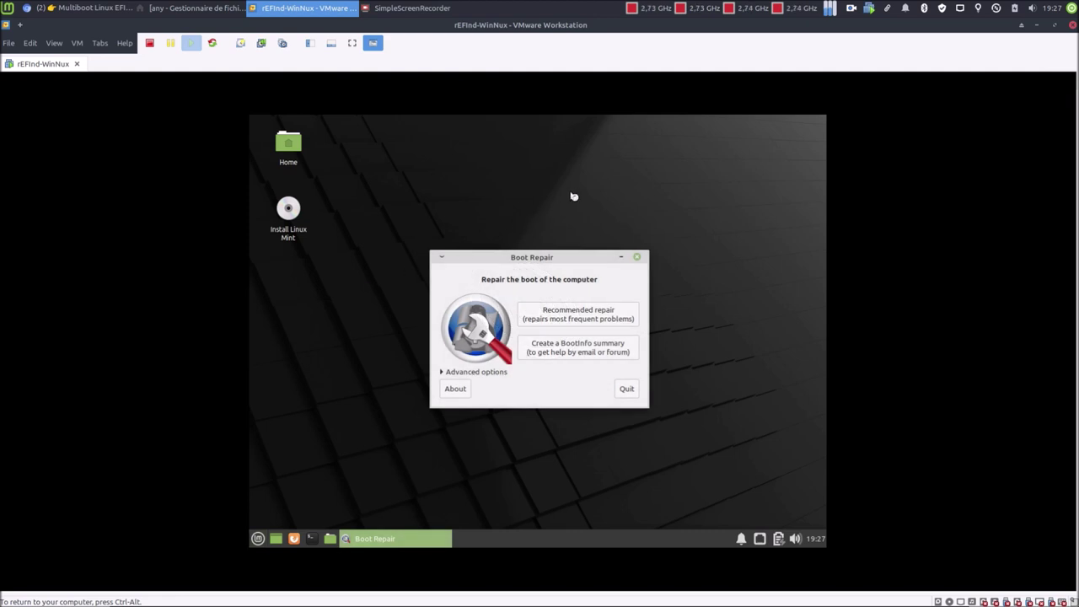